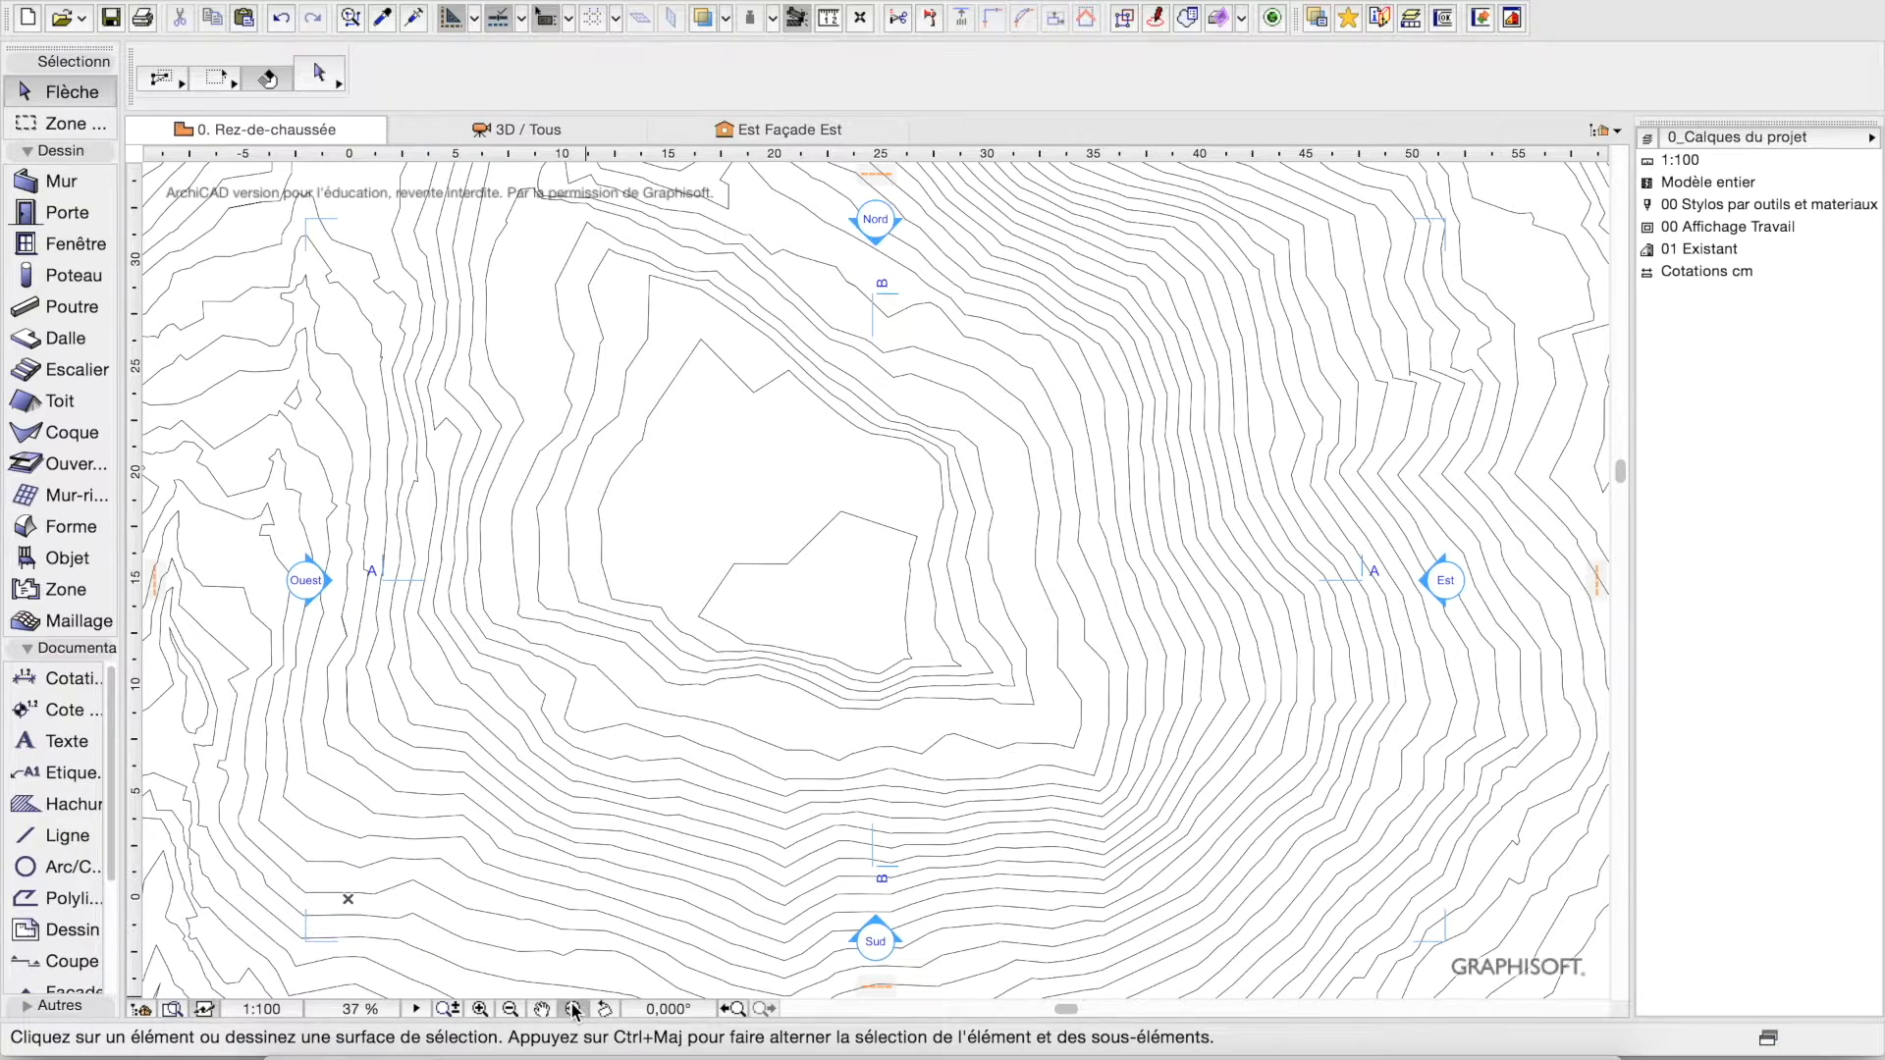
Draw a rectangular polyline around the full extents of the imported contour drawing, from its upper-left to its lower-right corner.
left_click(63, 900)
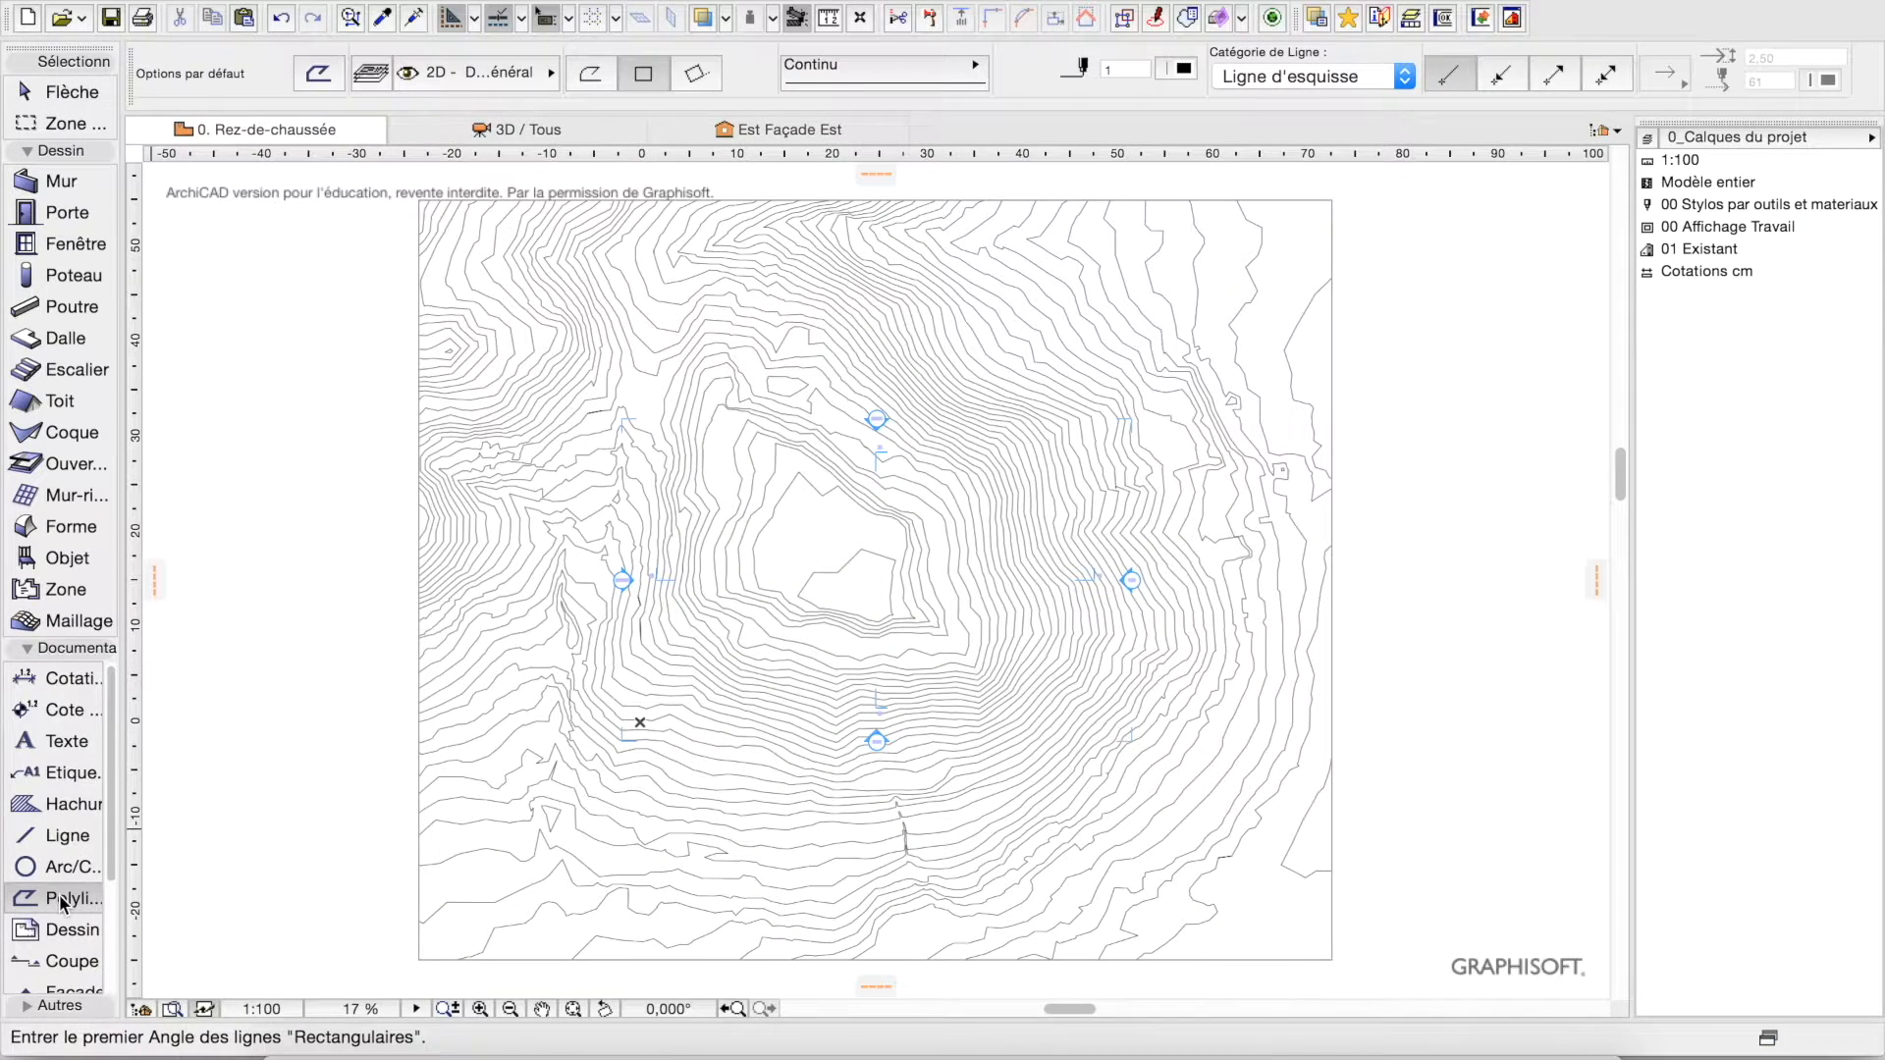
left_click(419, 200)
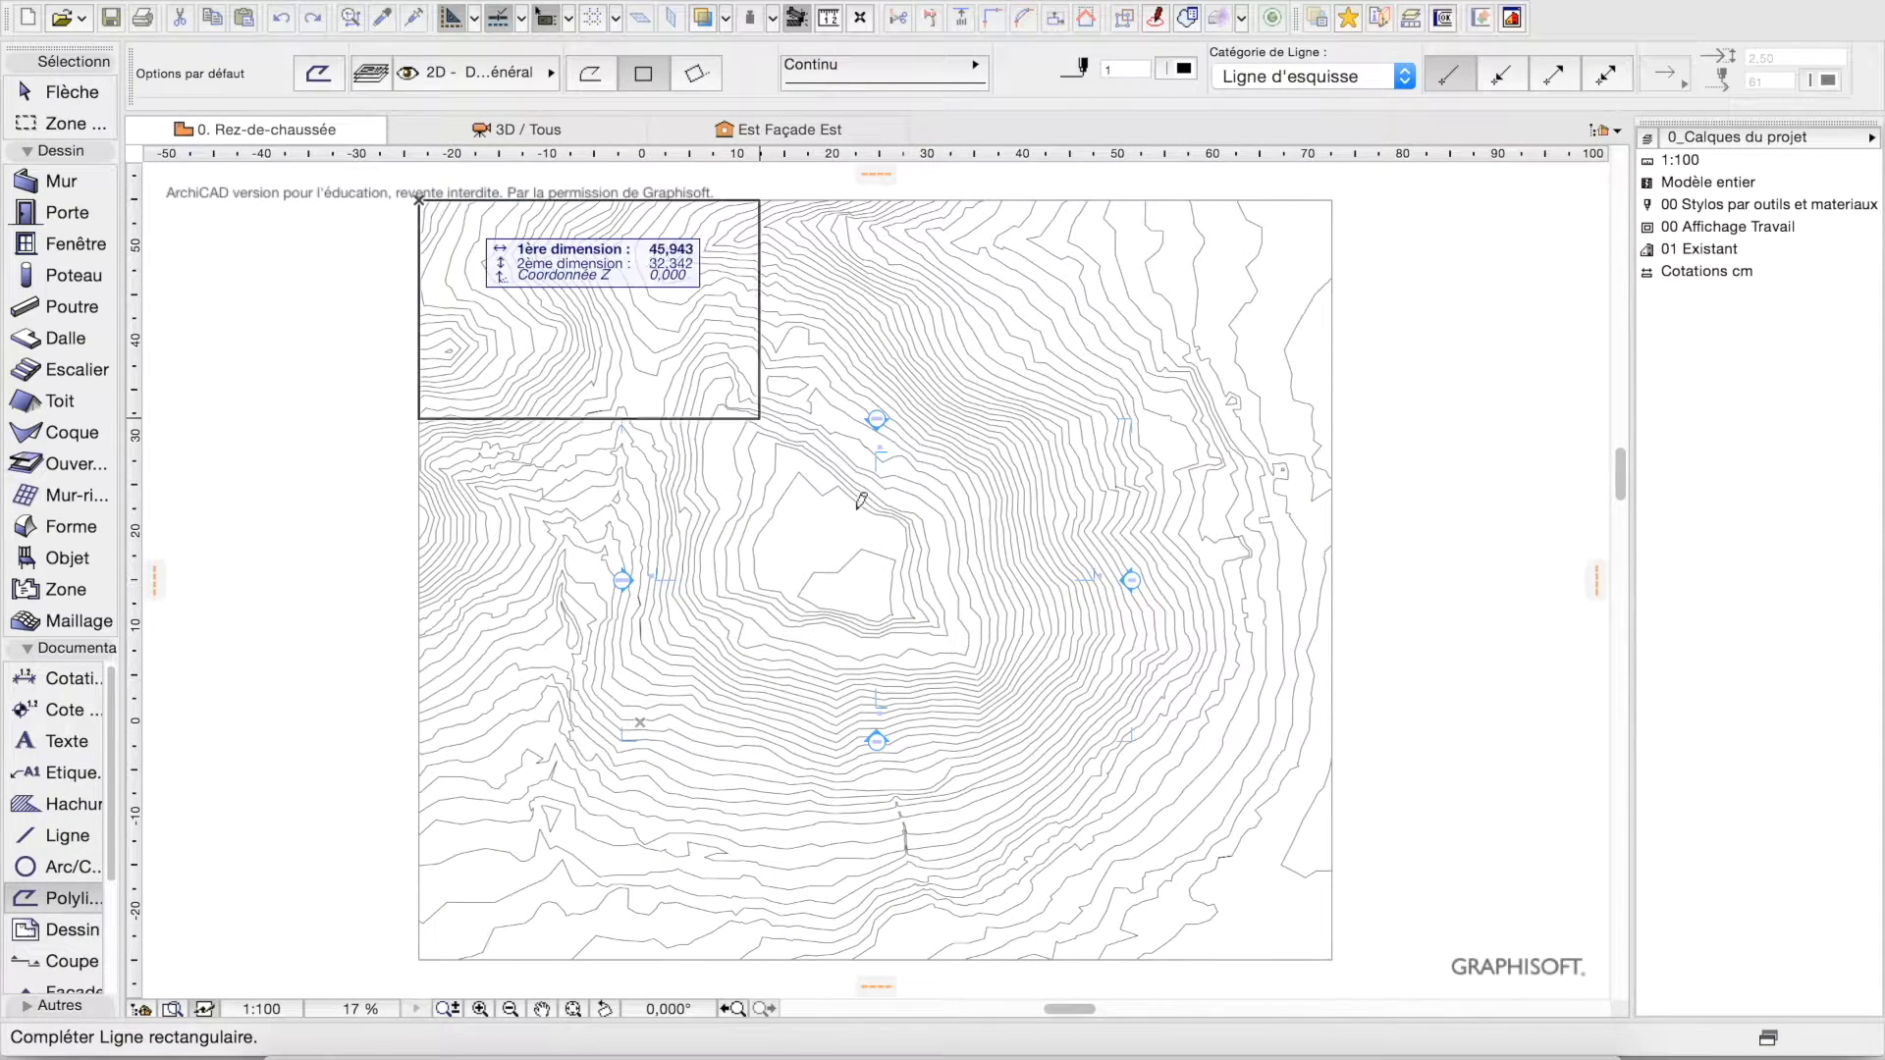
left_click(1331, 959)
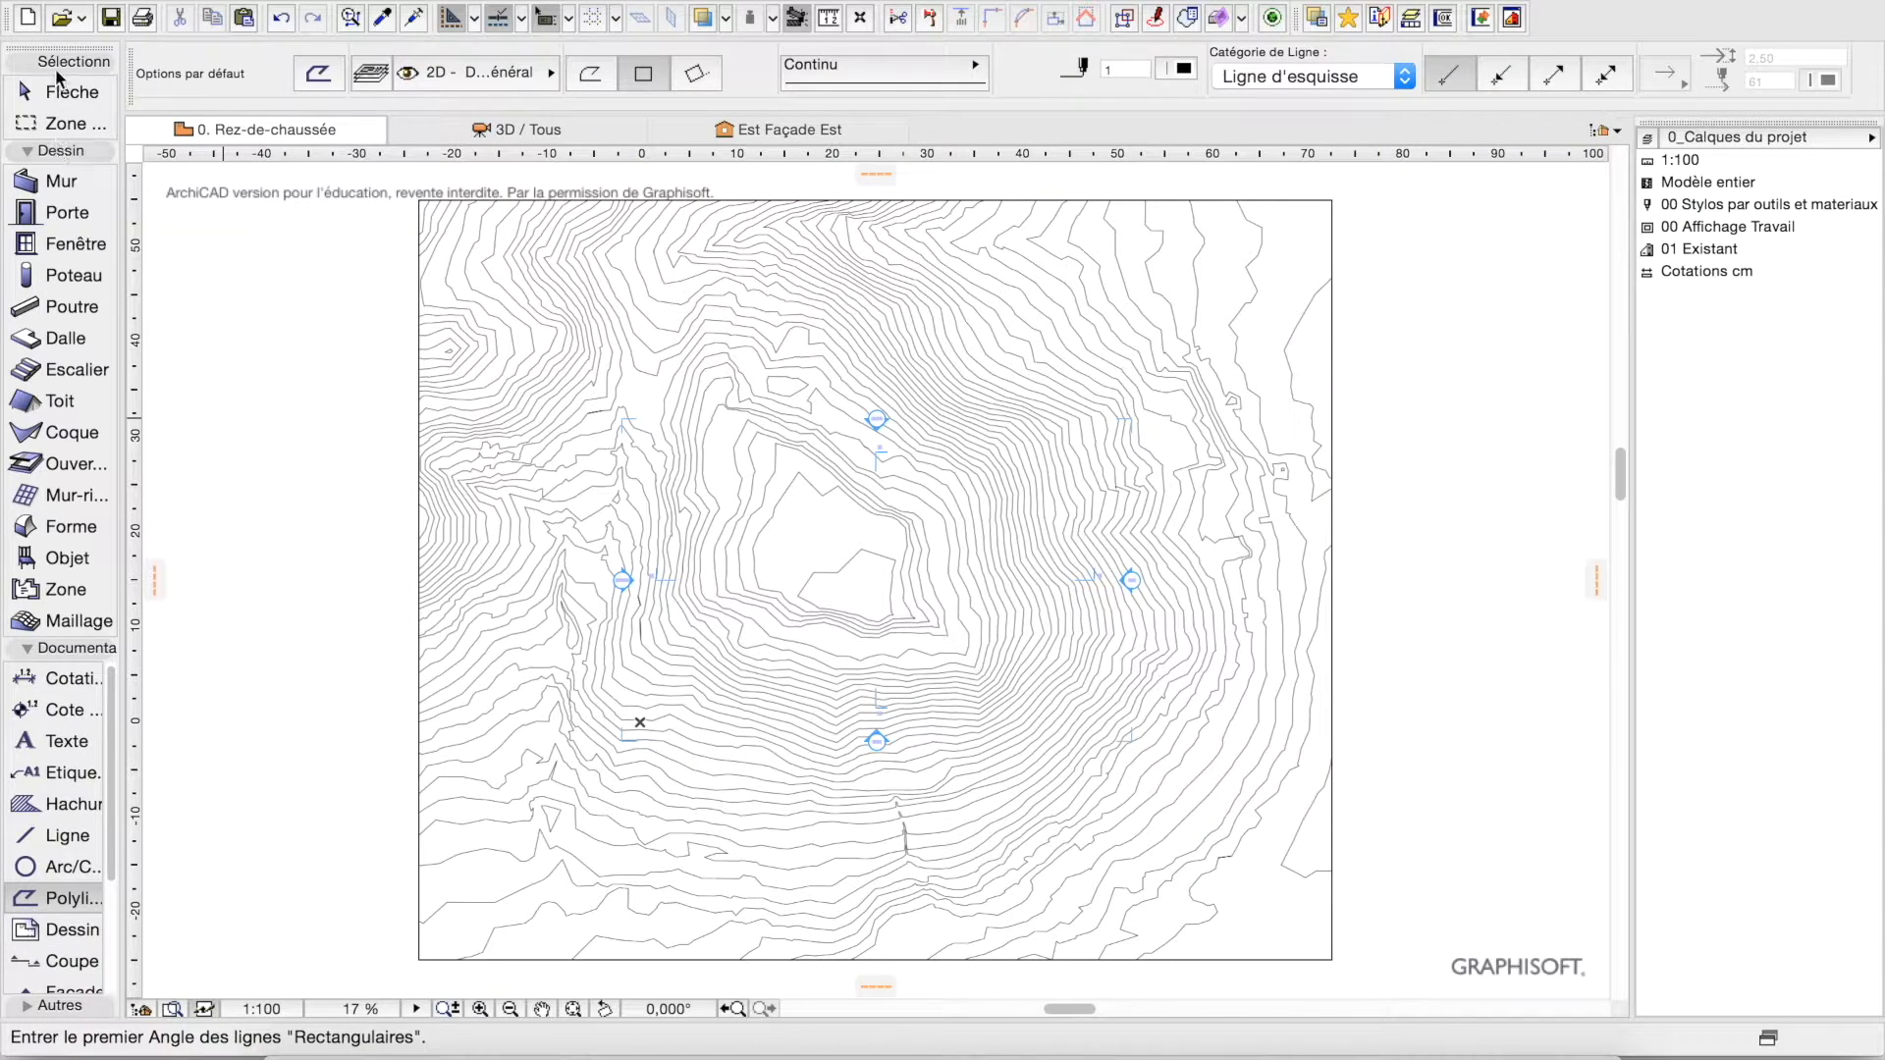
Select the imported contour drawing and explode it into individual lines.
left_click(62, 92)
left_click(909, 594)
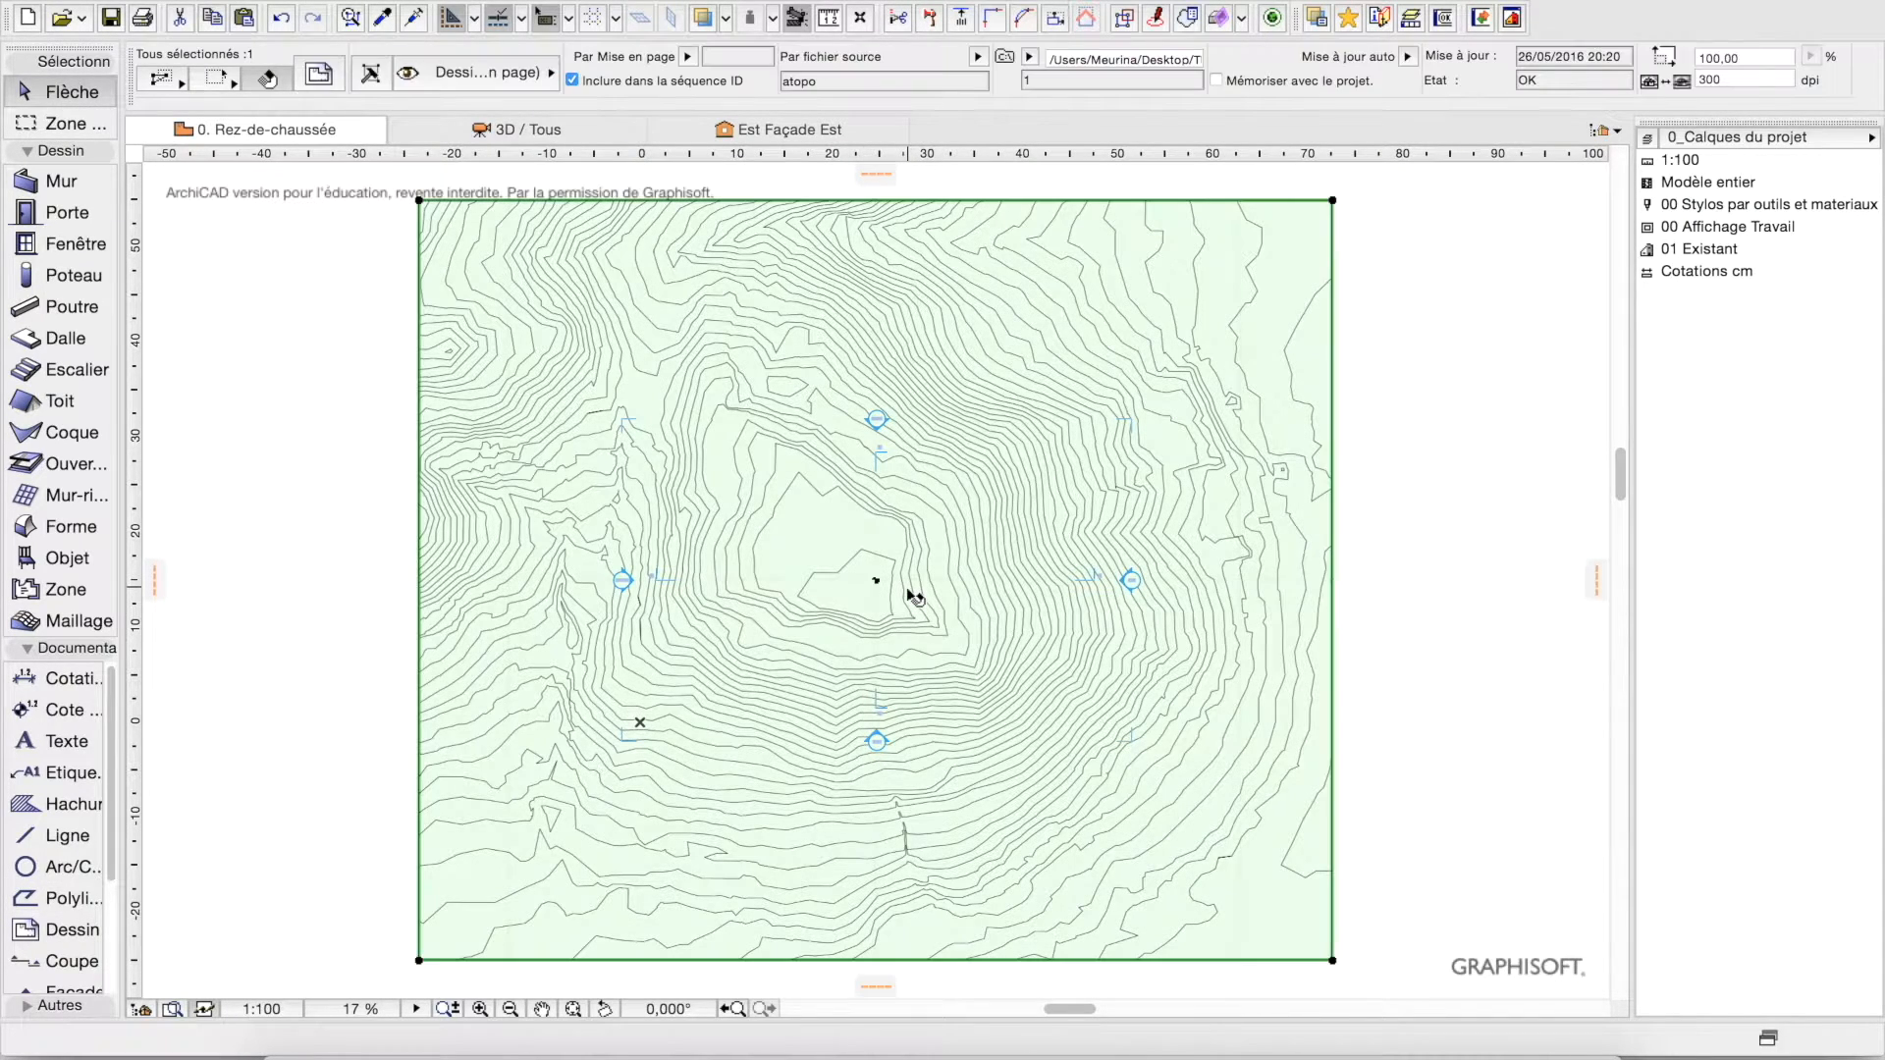
right_click(986, 624)
left_click(1101, 747)
left_click(1154, 613)
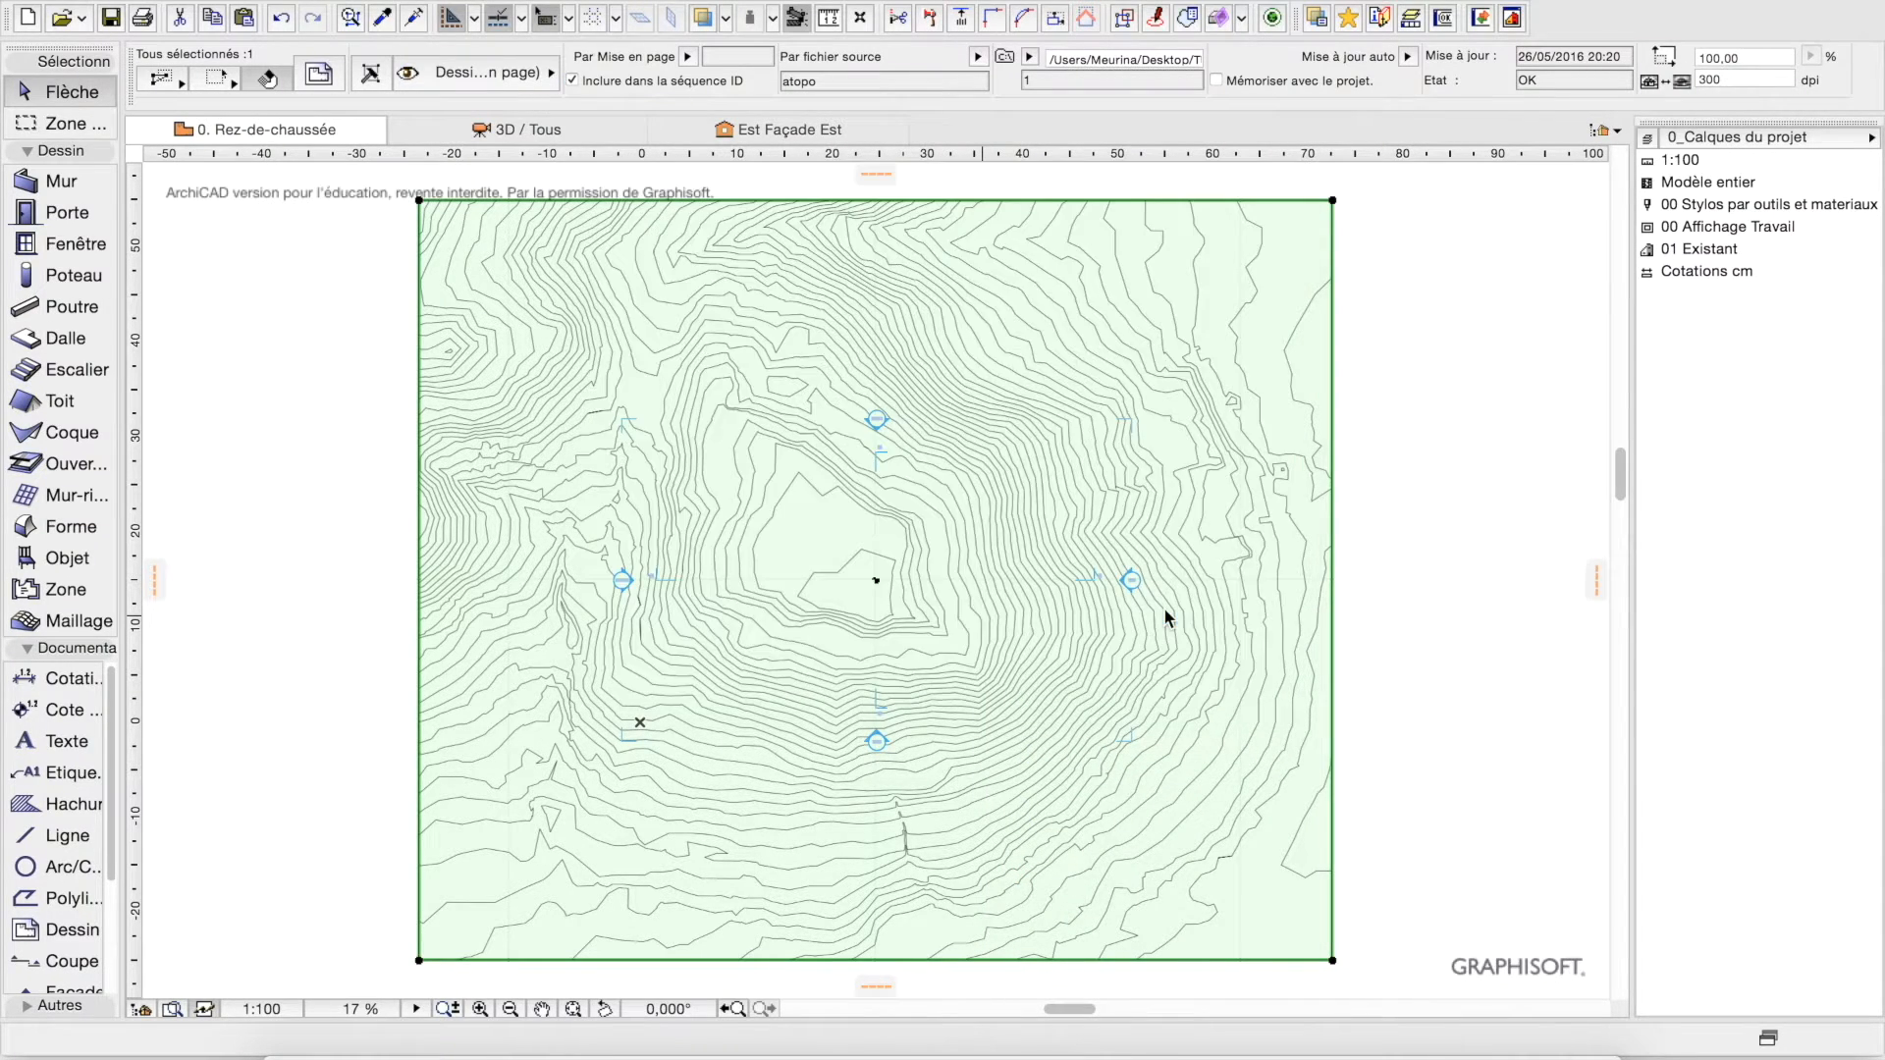
Draw a rectangular mesh covering the whole contour map, from its upper-left to its lower-right corner.
left_click(95, 619)
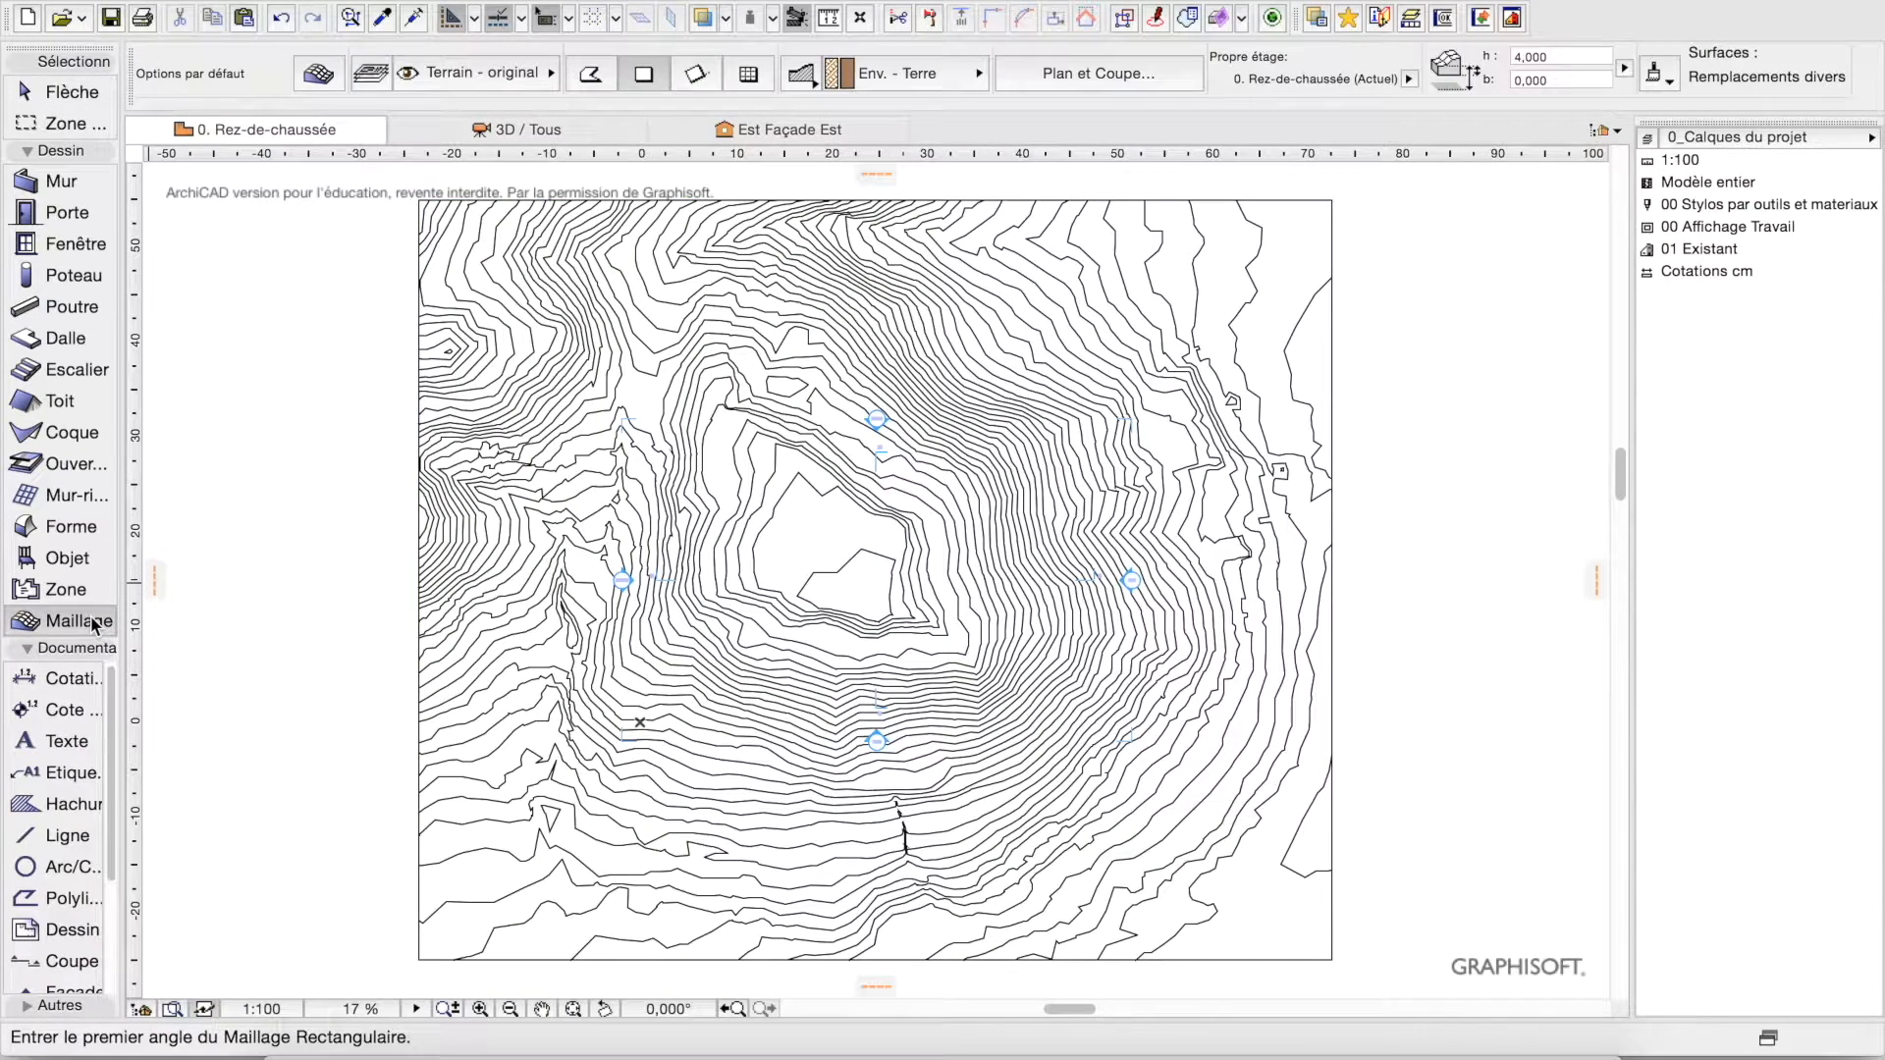
left_click(419, 200)
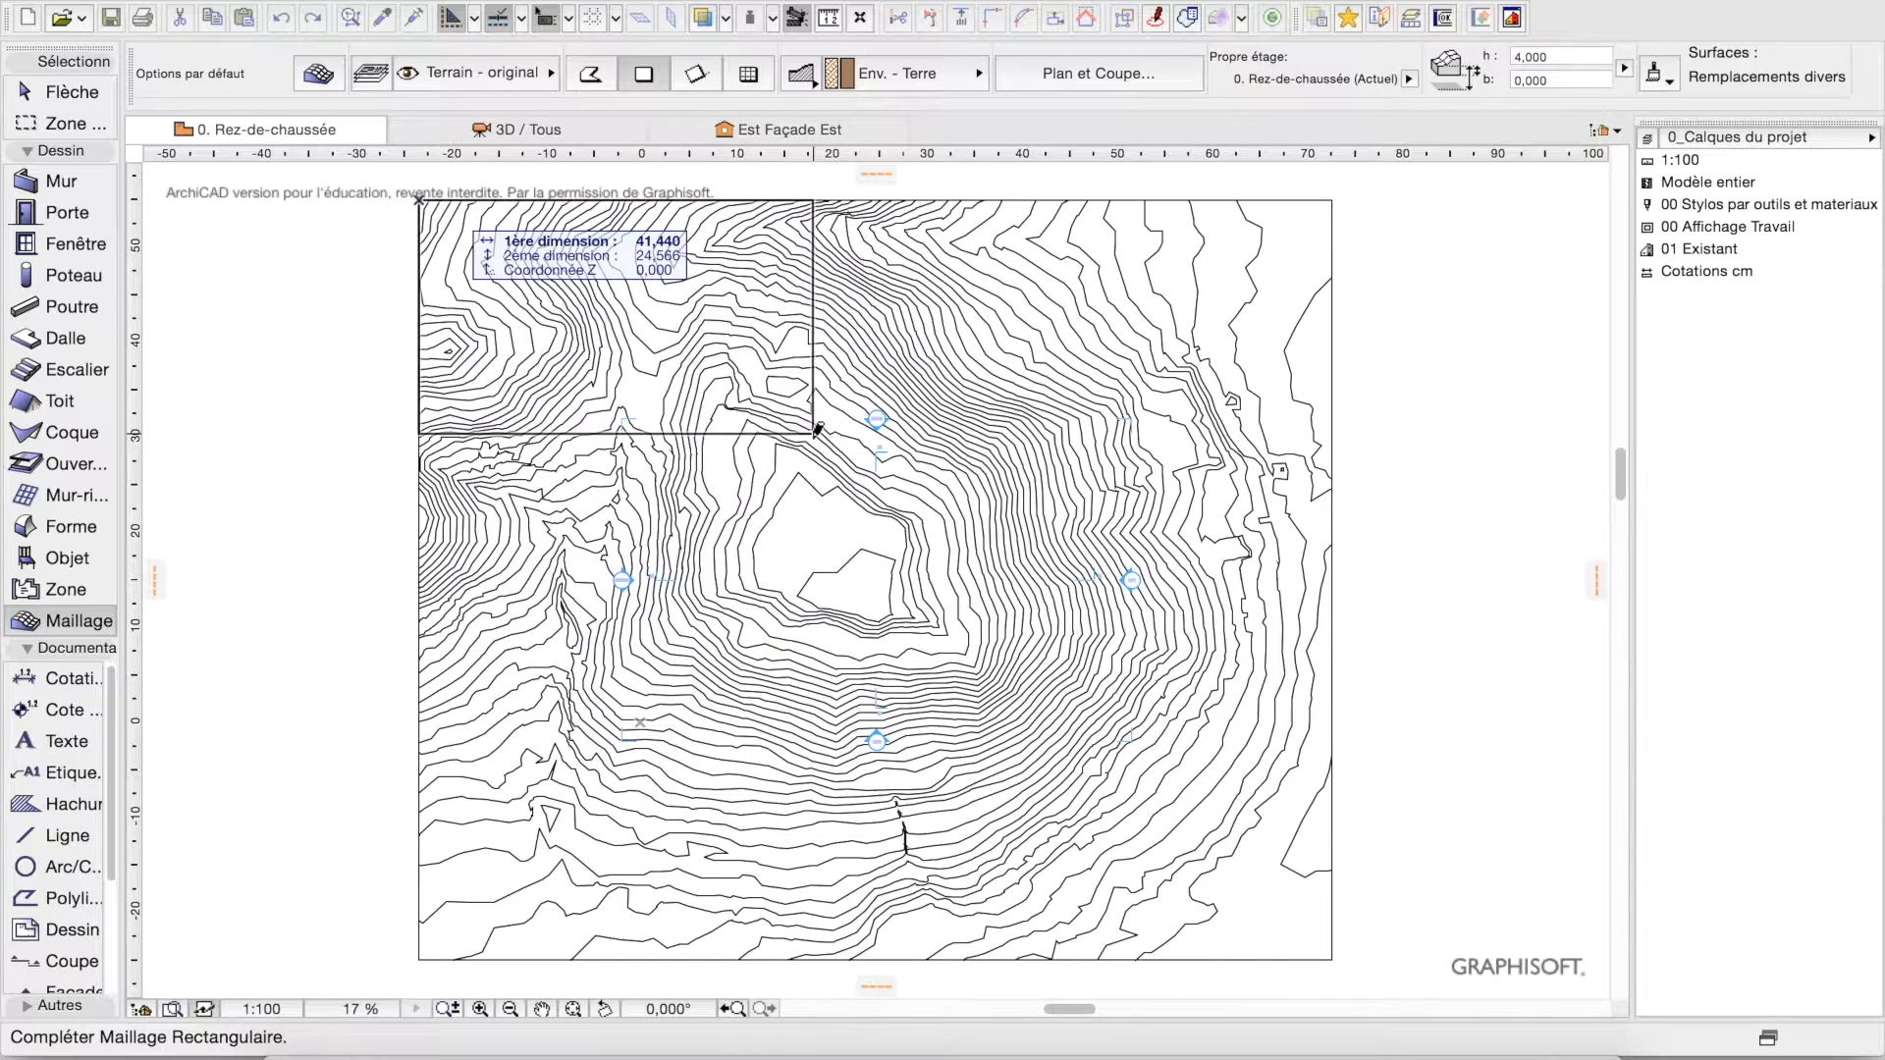
left_click(1360, 955)
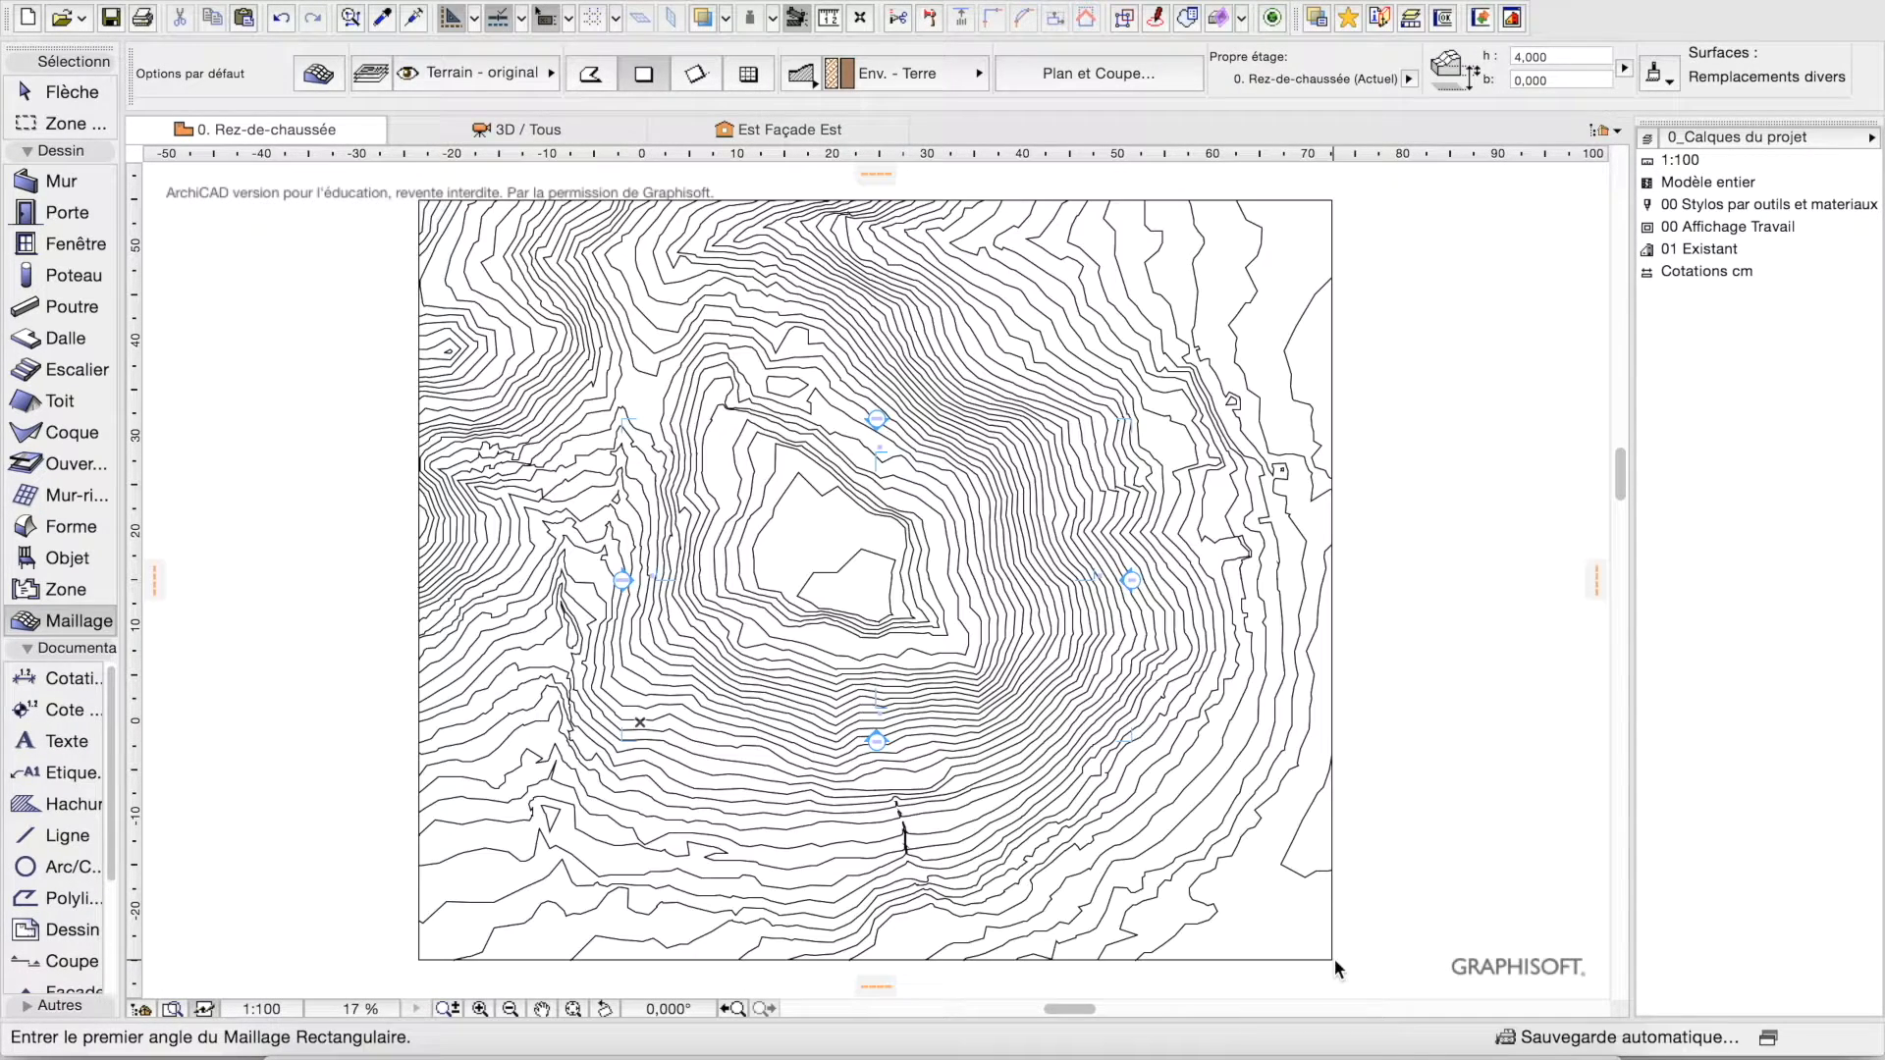
Delete the rectangular polyline that frames the contour map.
left_click(56, 93)
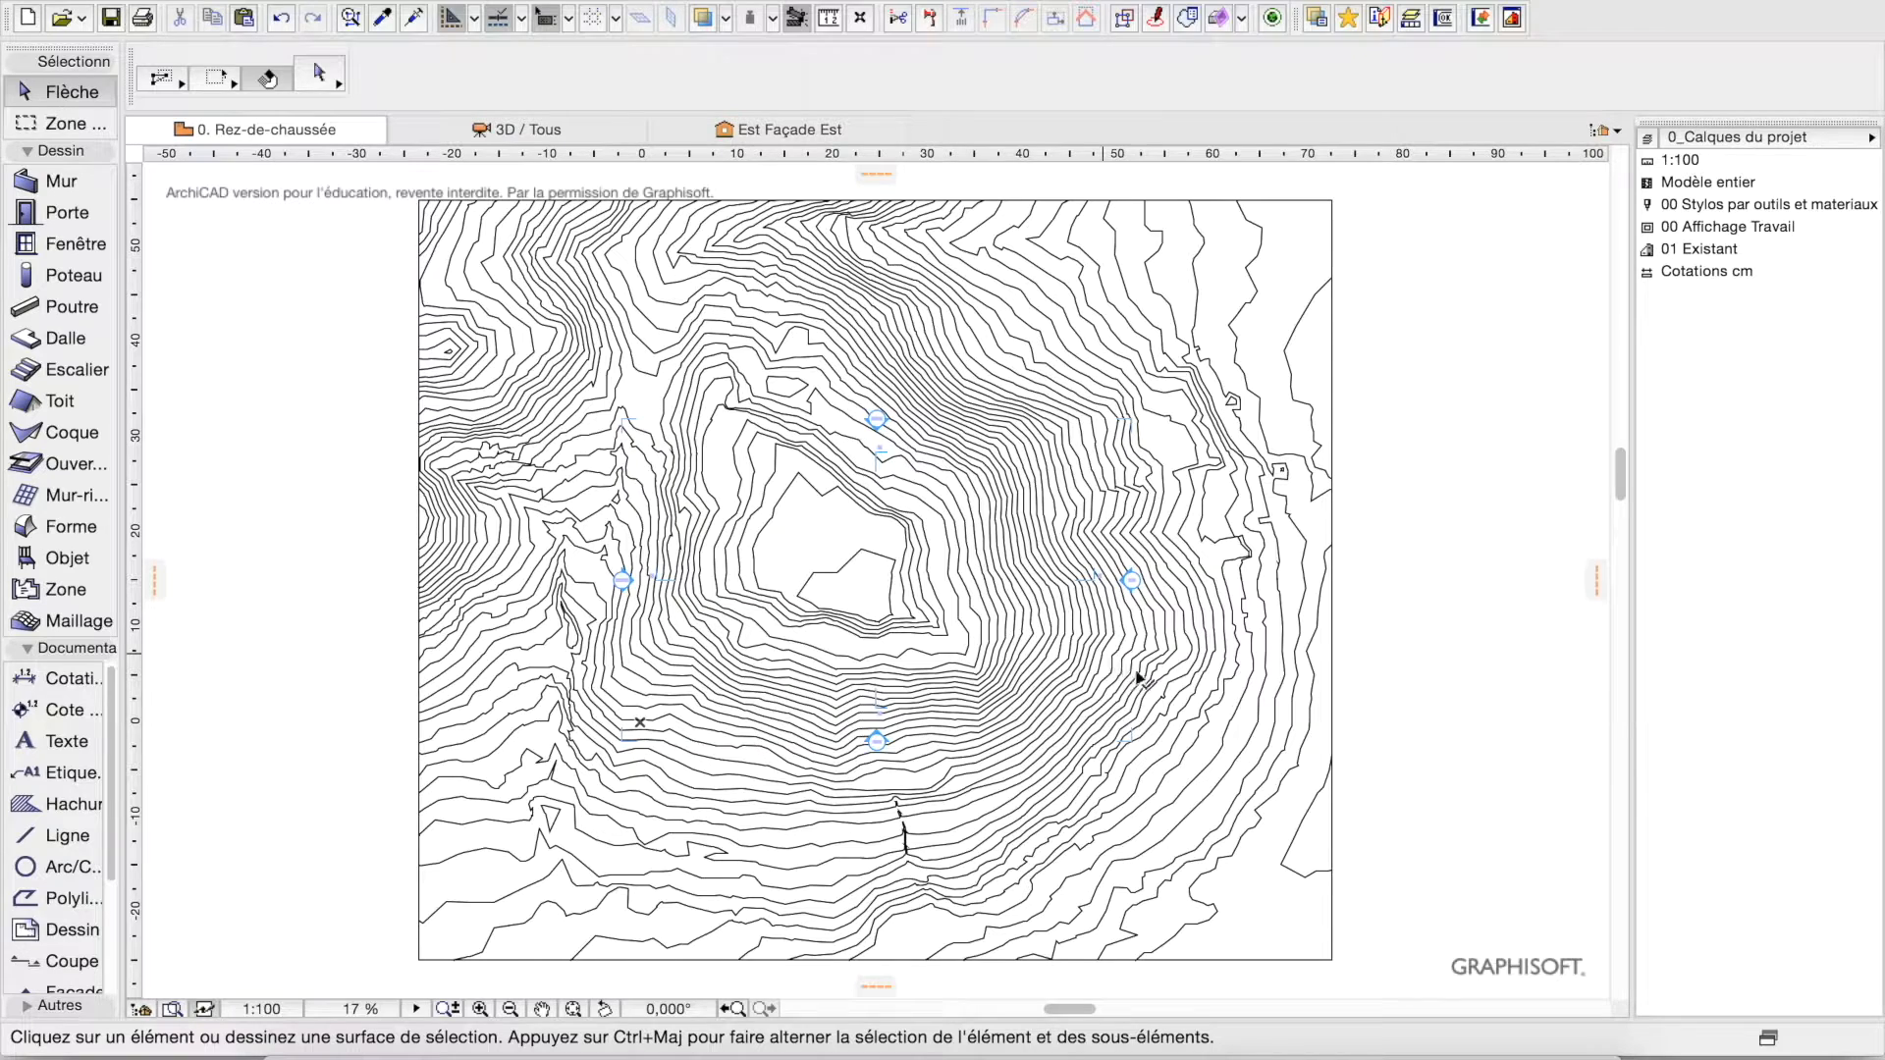
left_click(1332, 907)
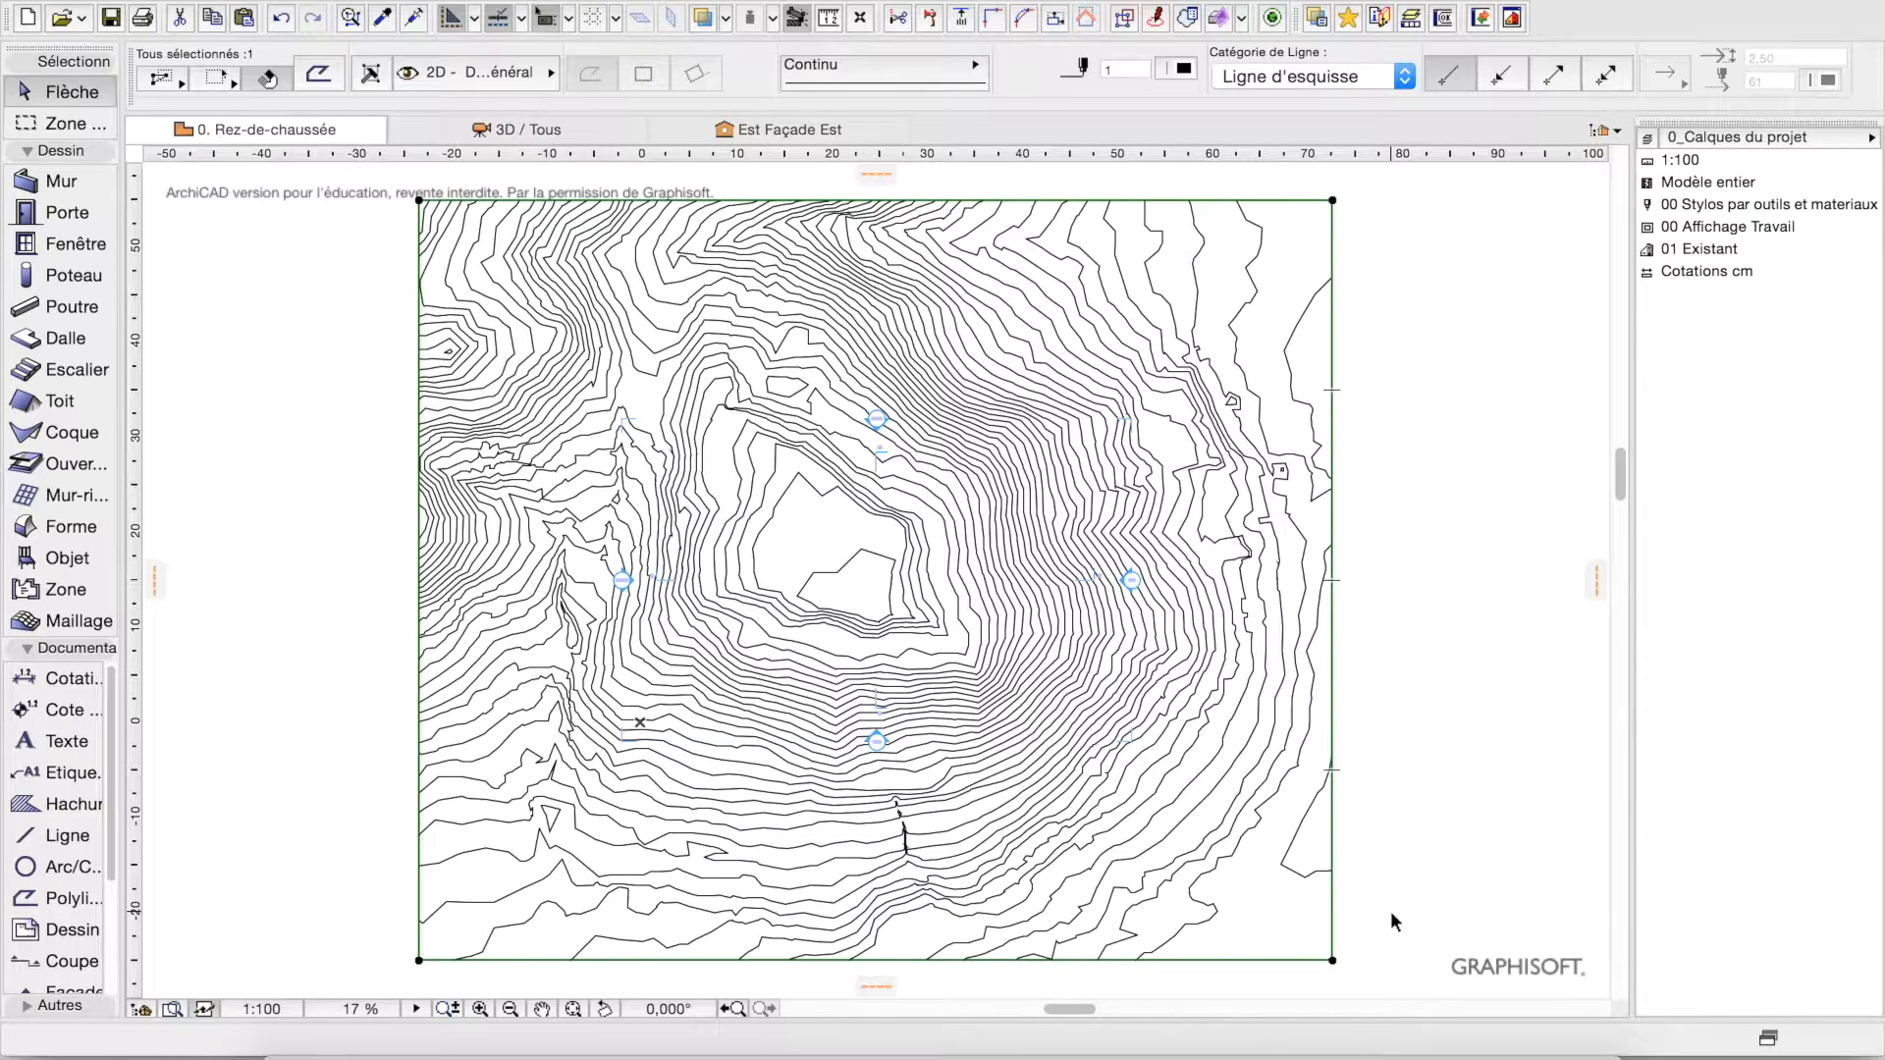
key("Delete")
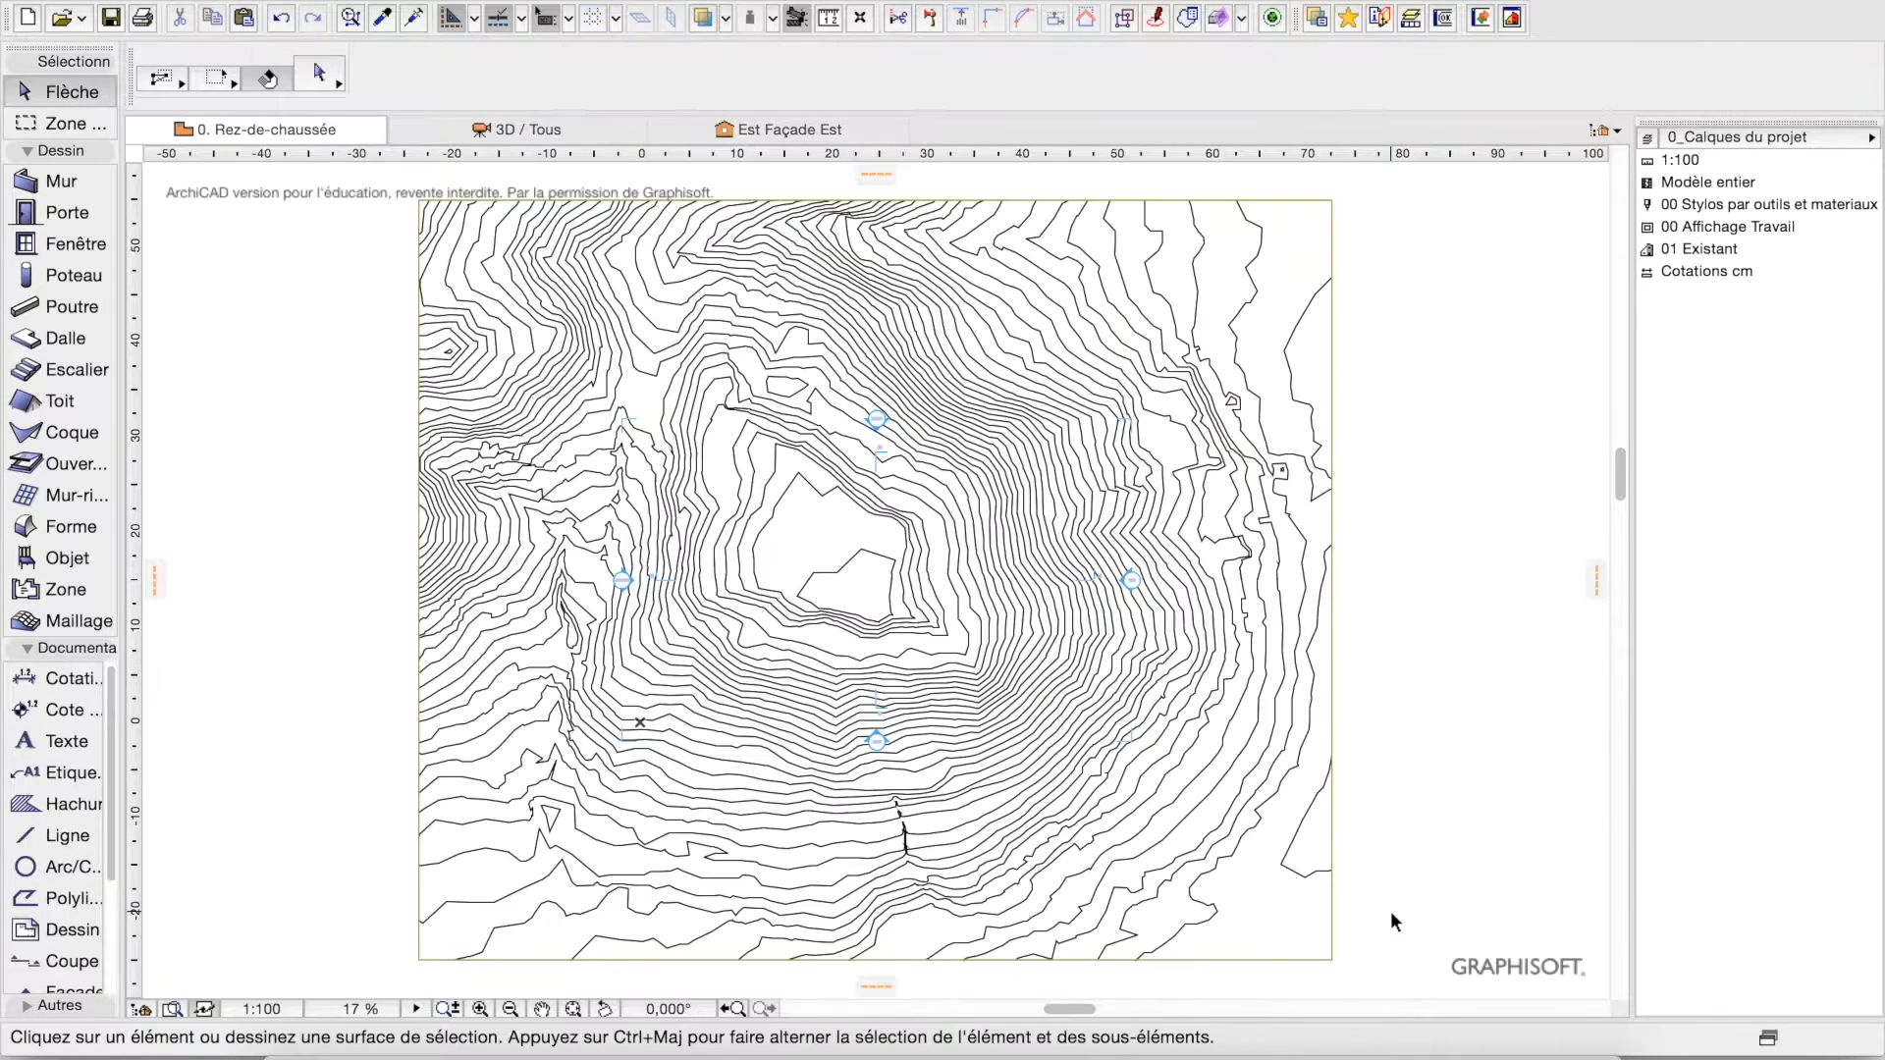
Select the mesh and add points along the short contour in its southeast corner, using Raccord aux arêtes utilisateur.
left_click(1334, 929)
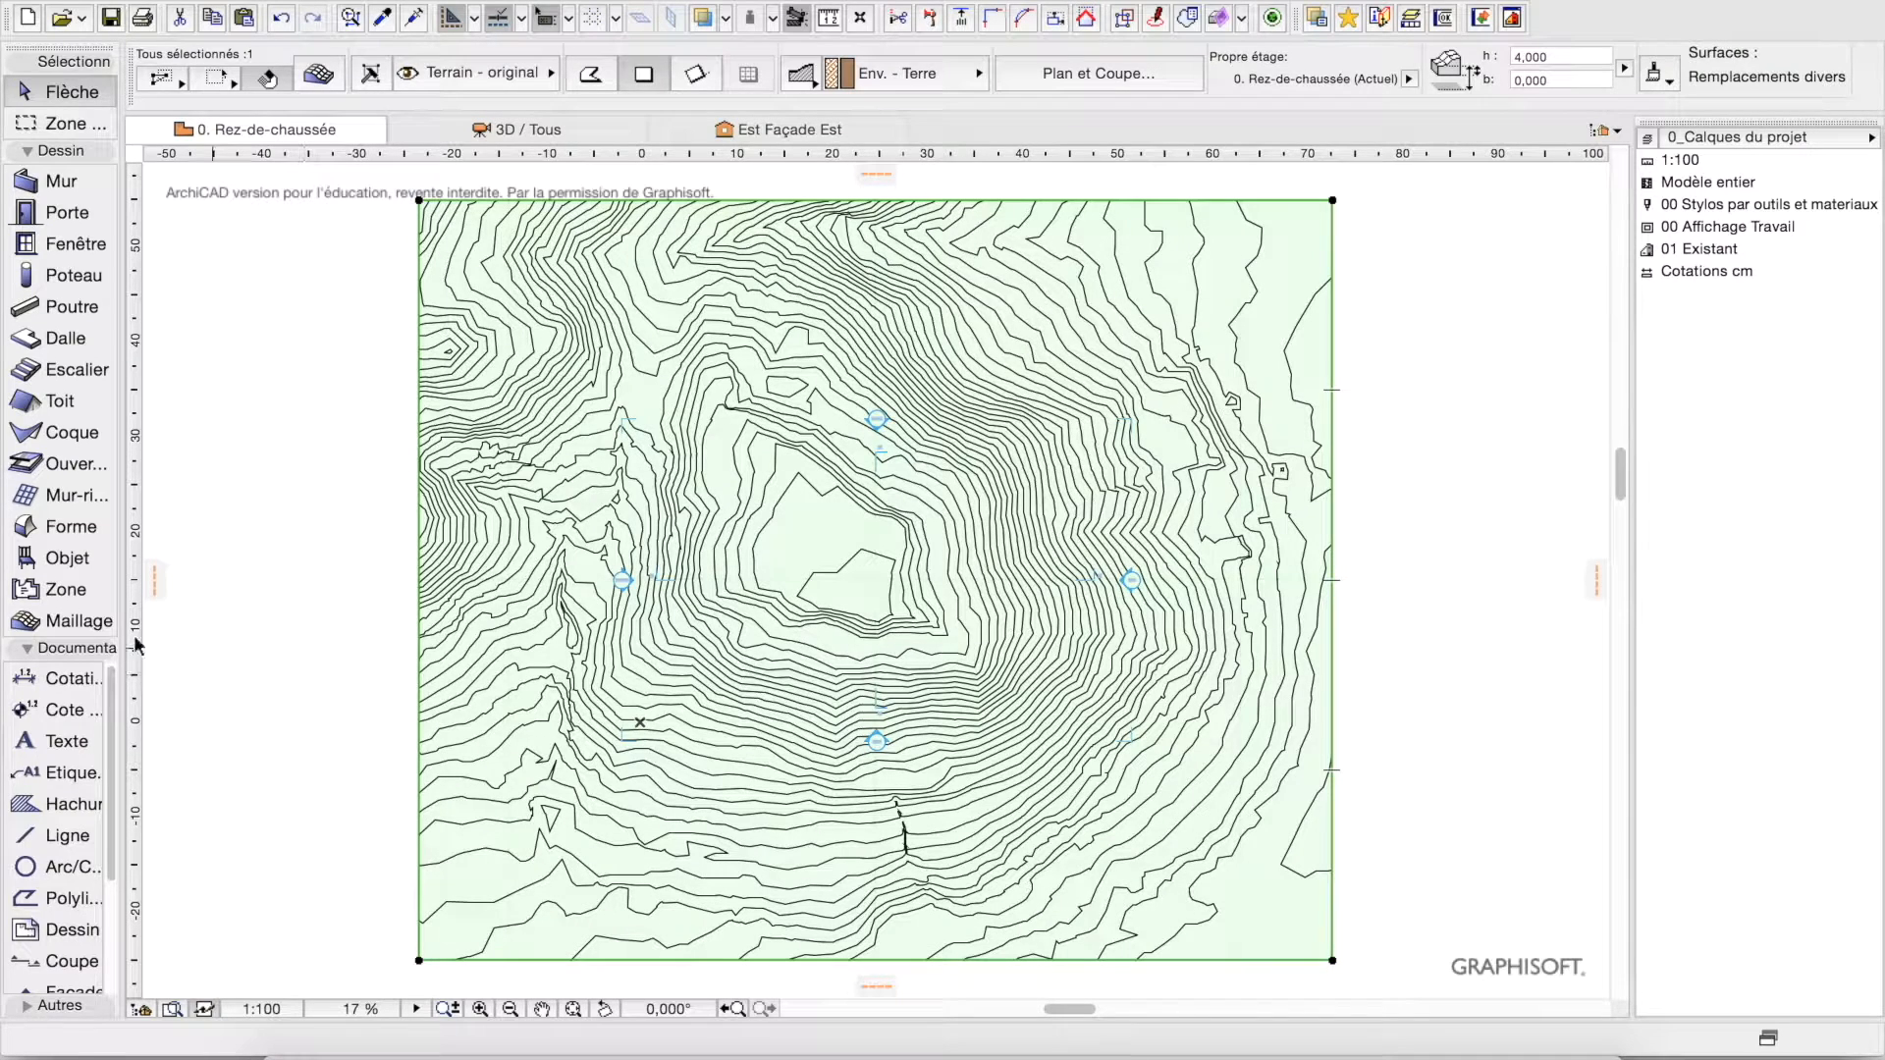
left_click(83, 631)
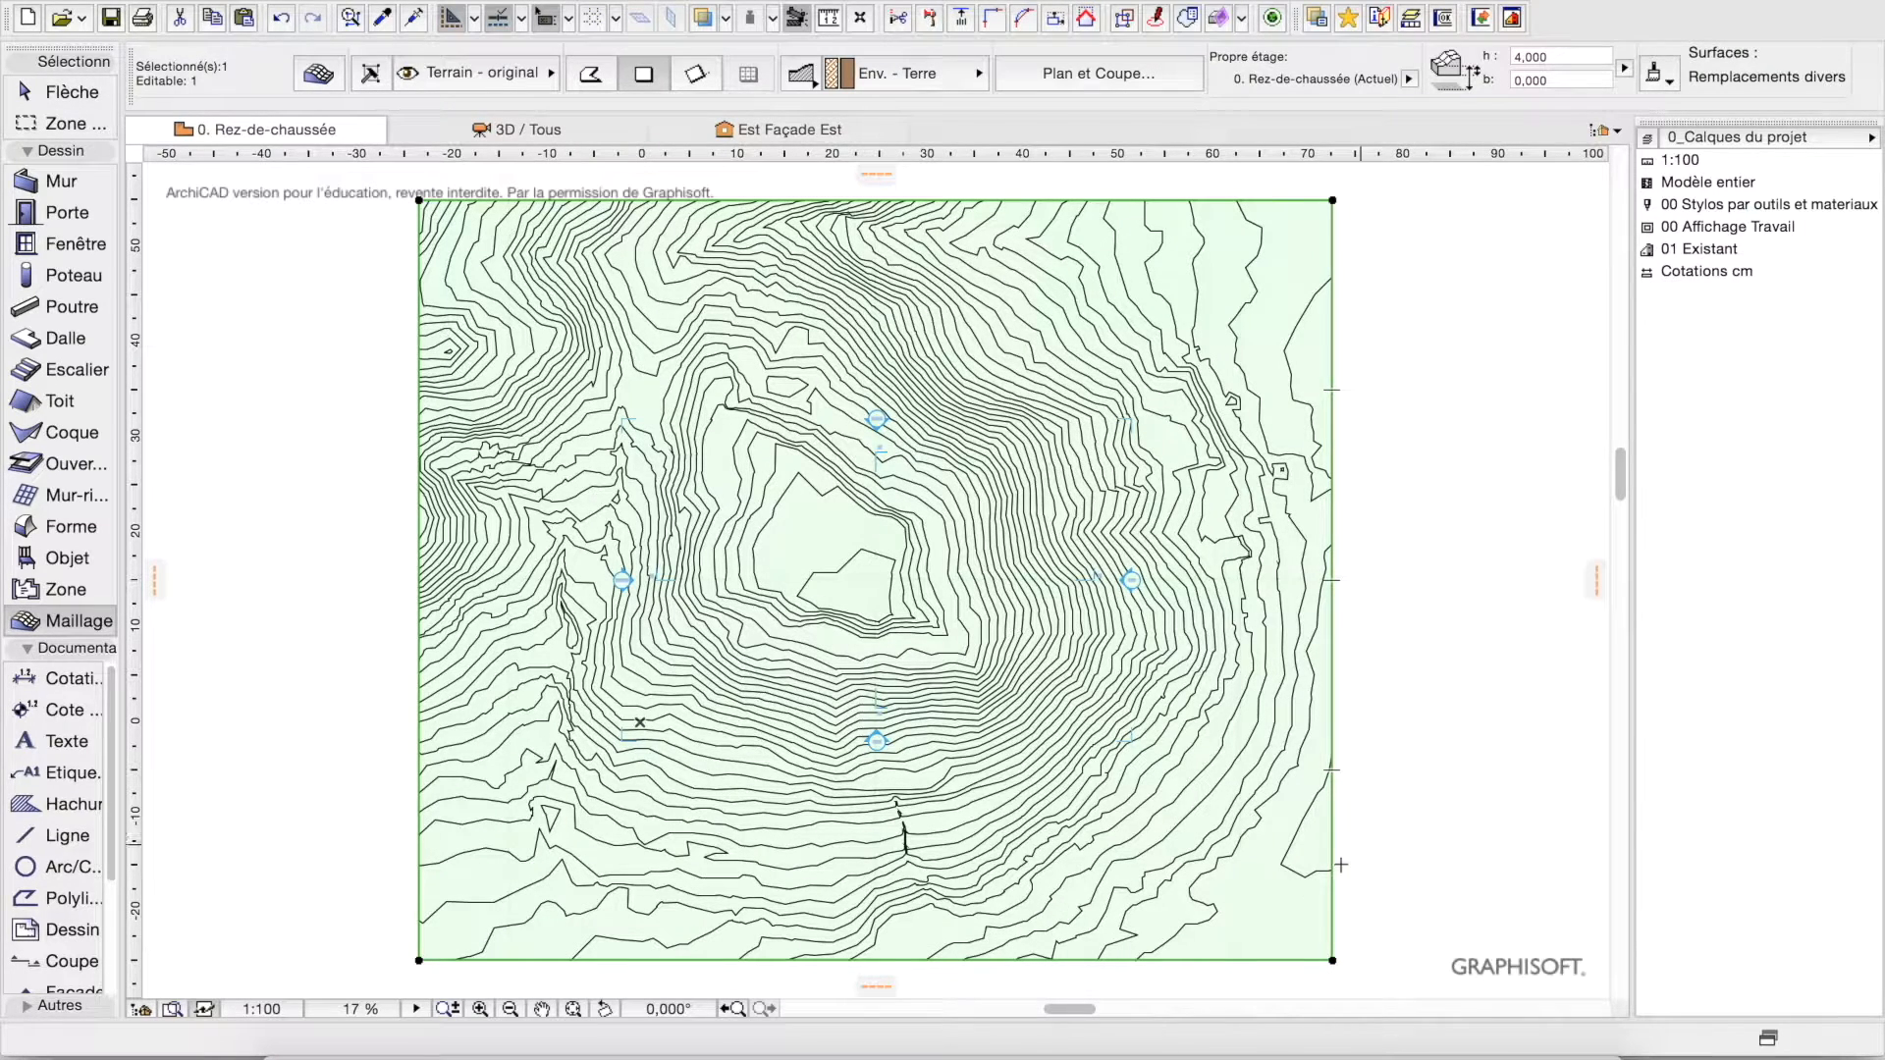
left_click(1294, 874)
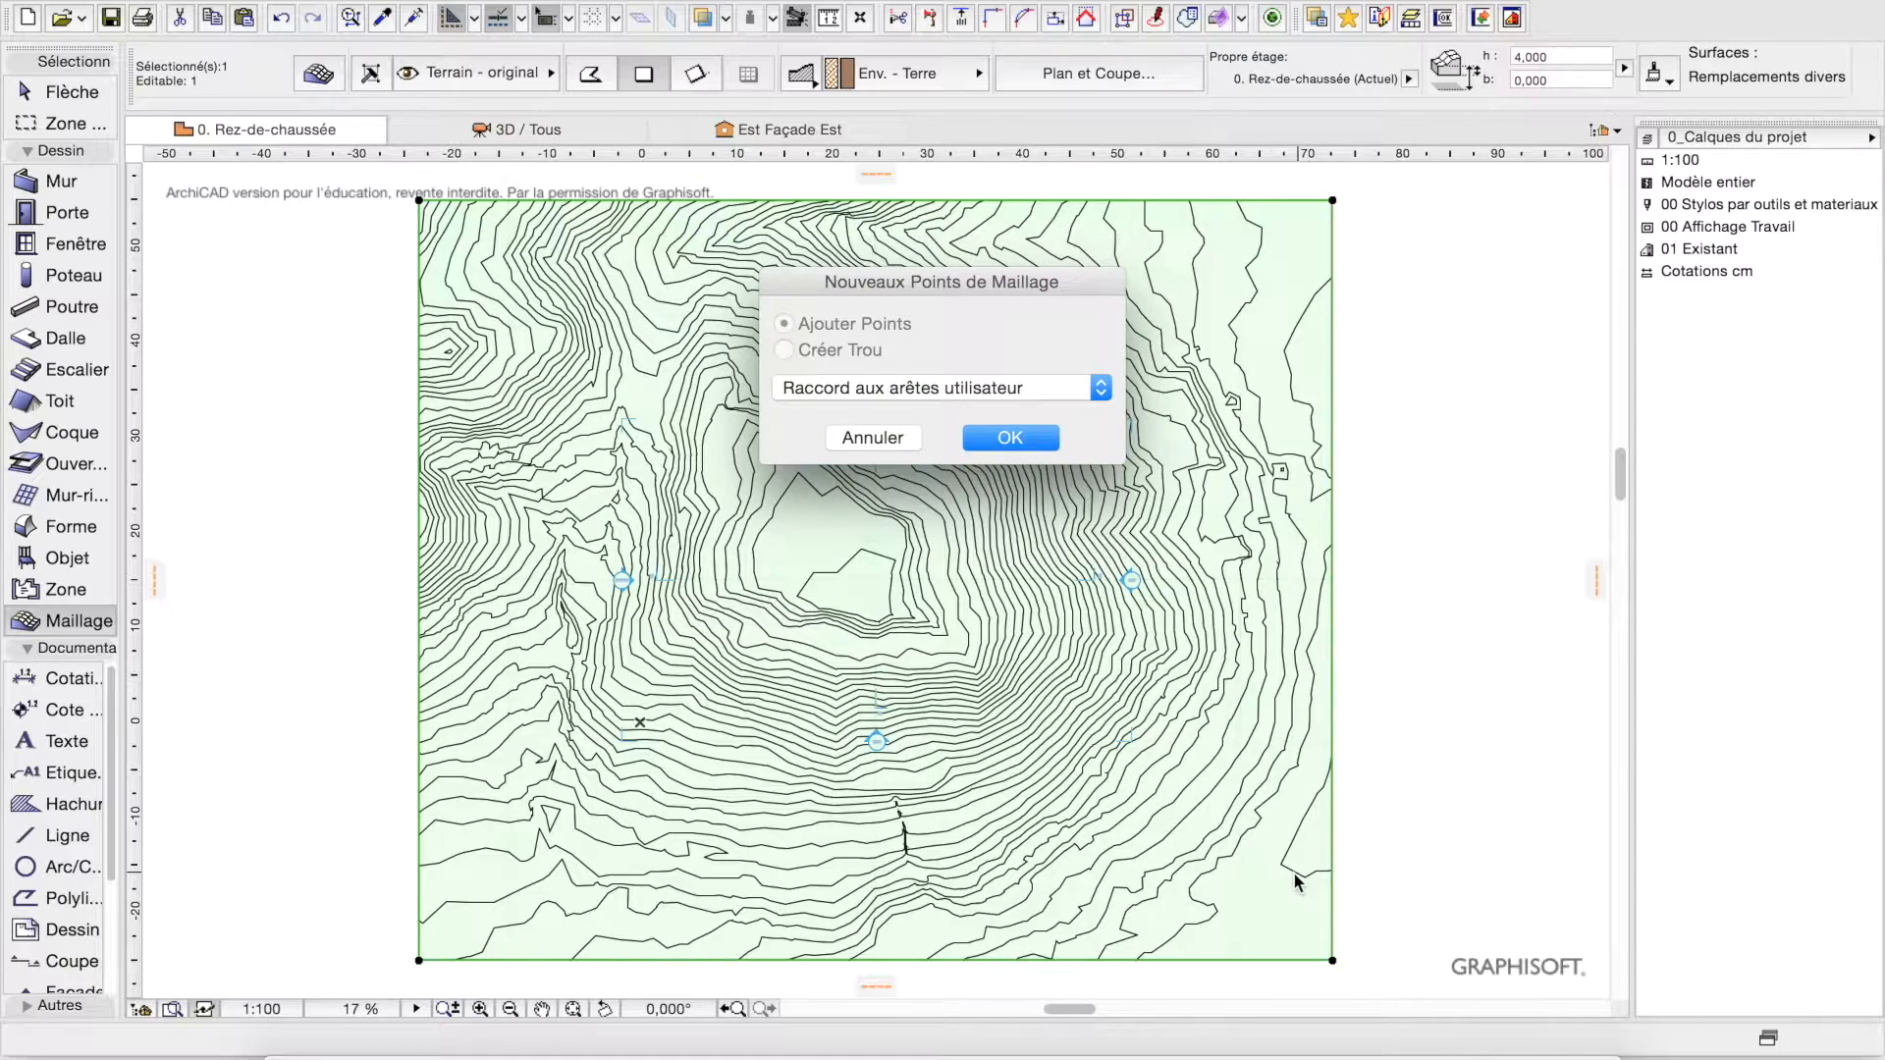
left_click(1019, 438)
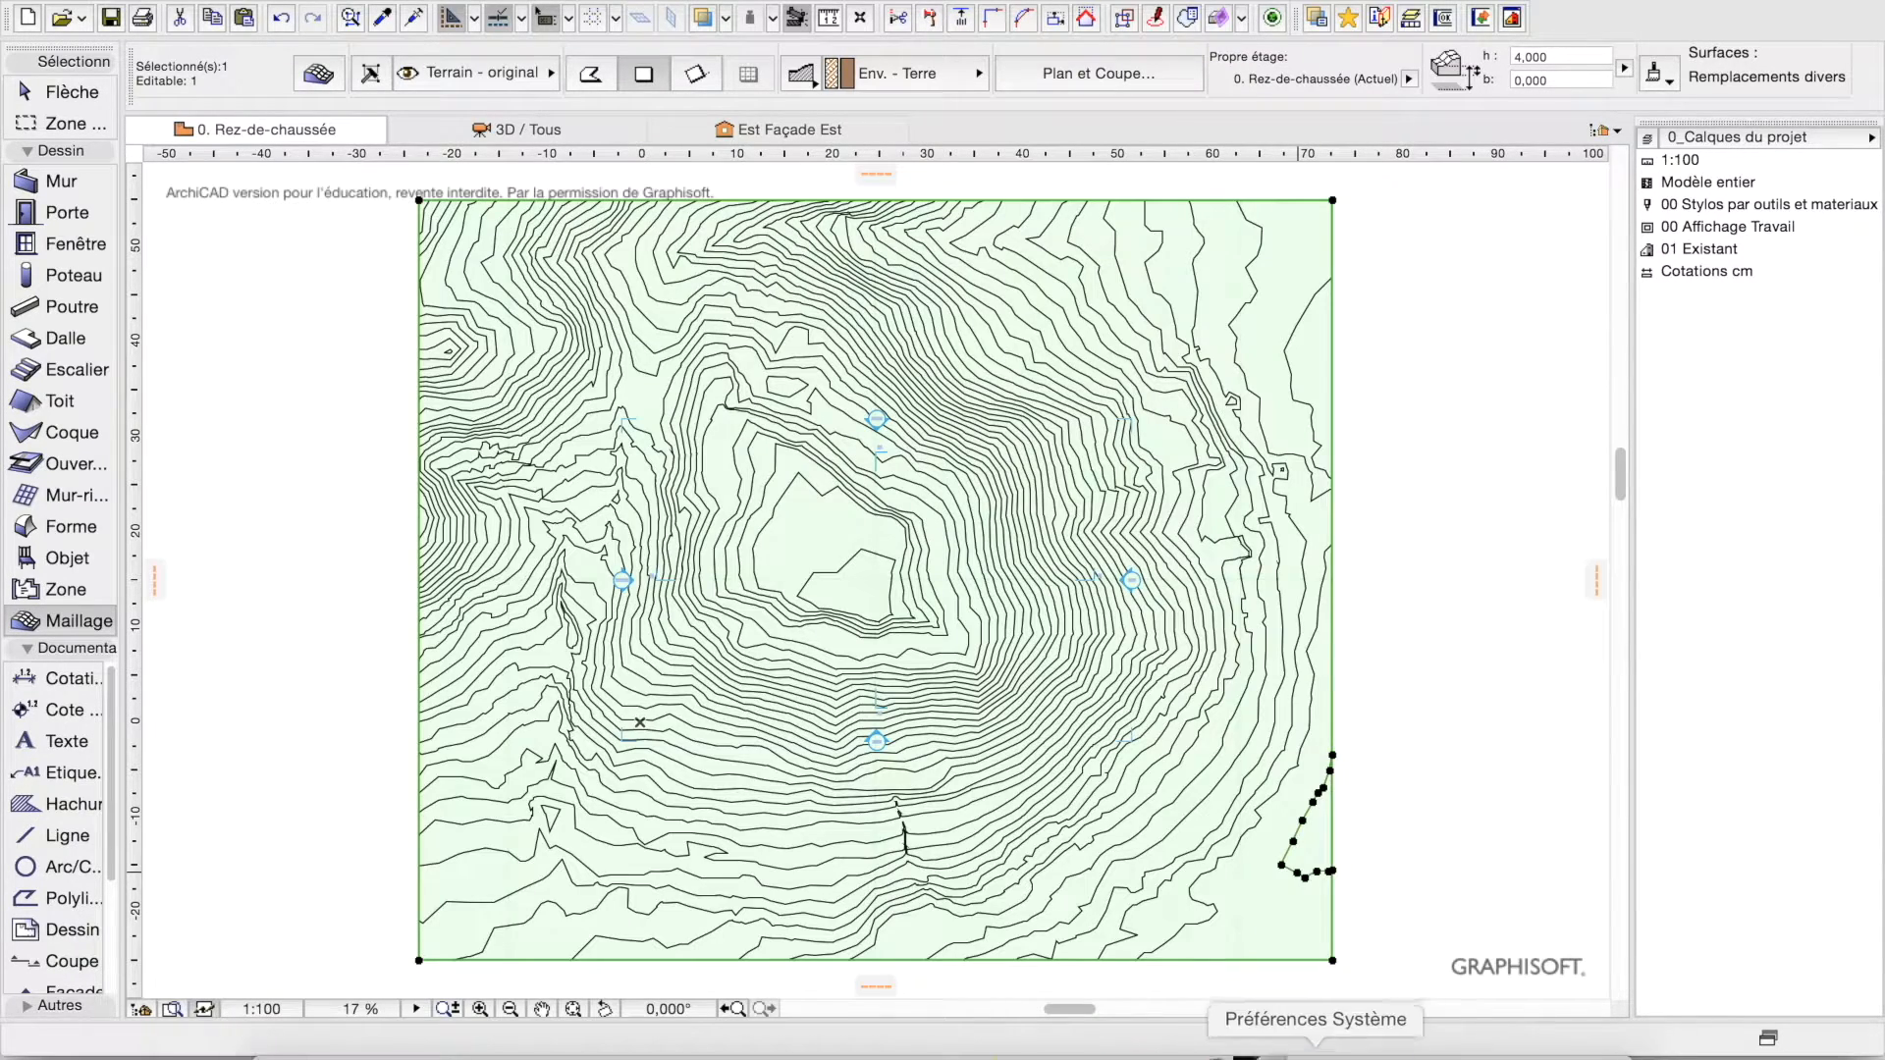
Add mesh points along the successive outer contours, working inward from the southeast corner.
left_click(1194, 898)
key("Return")
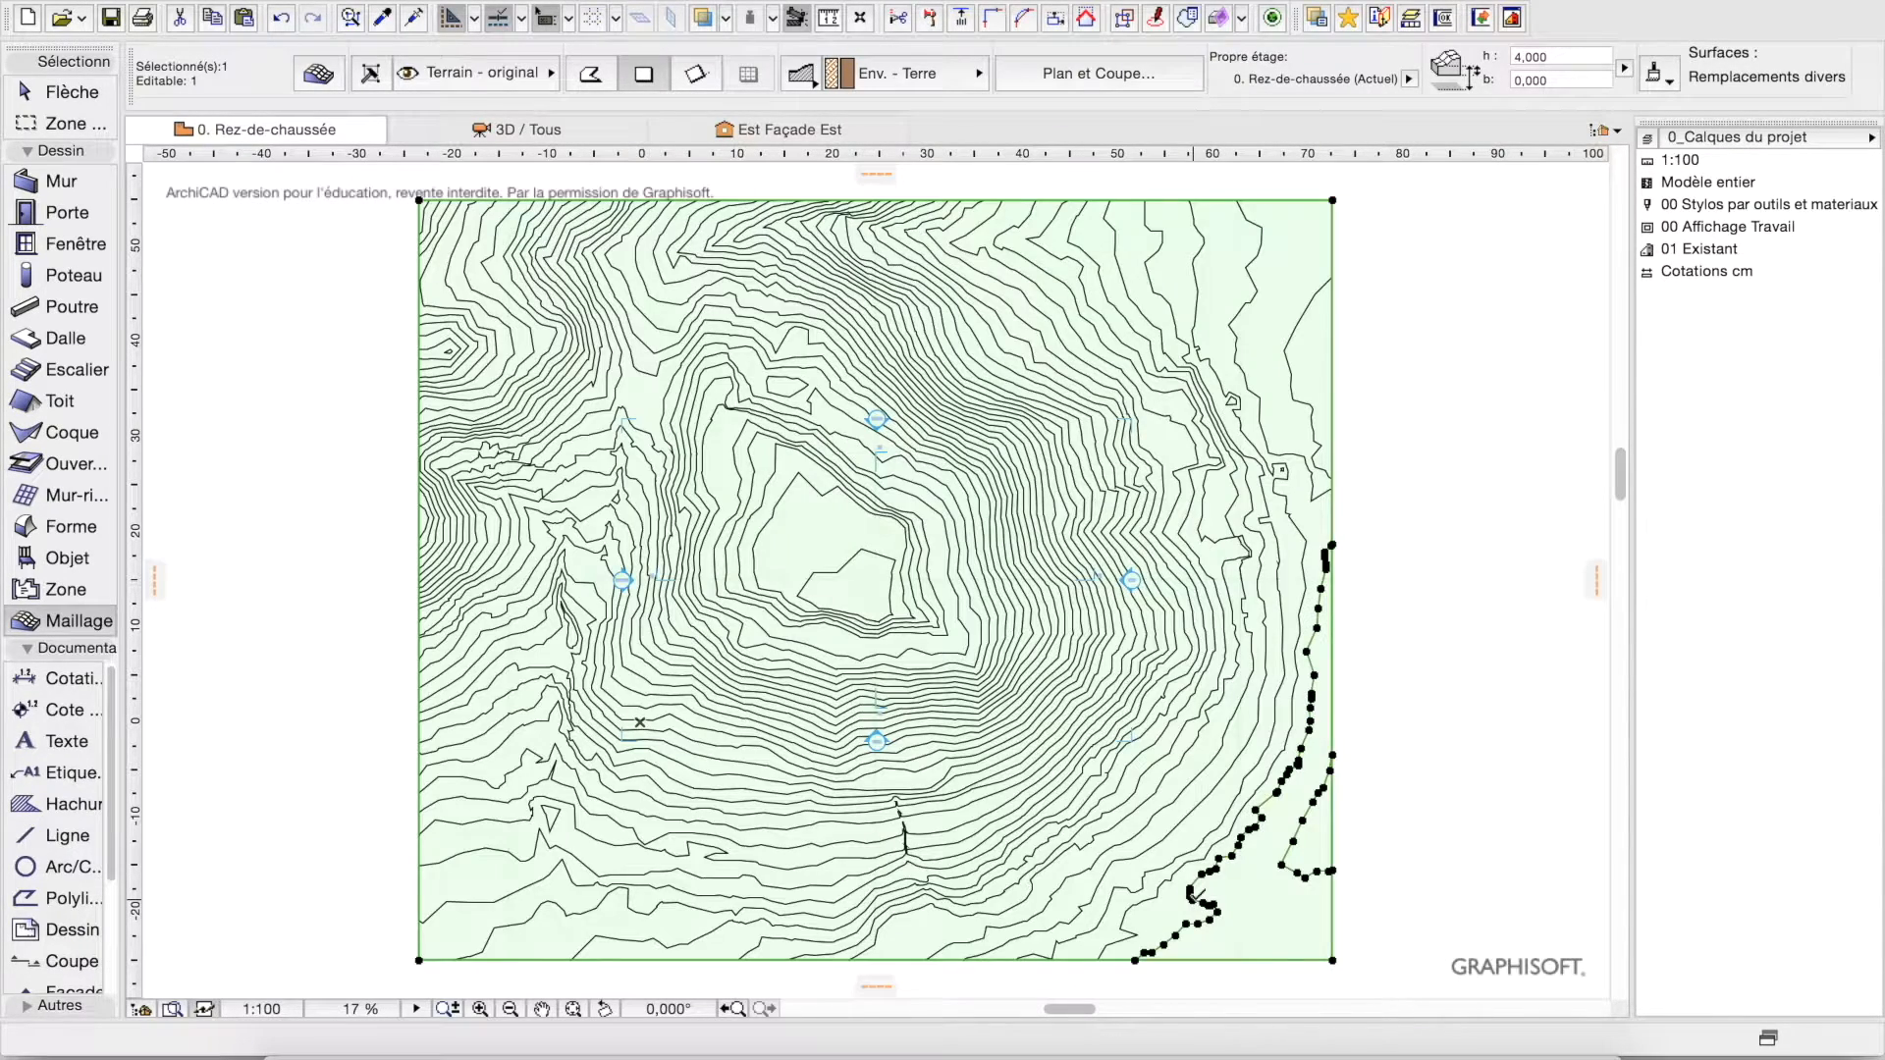
left_click(1162, 892)
key("Return")
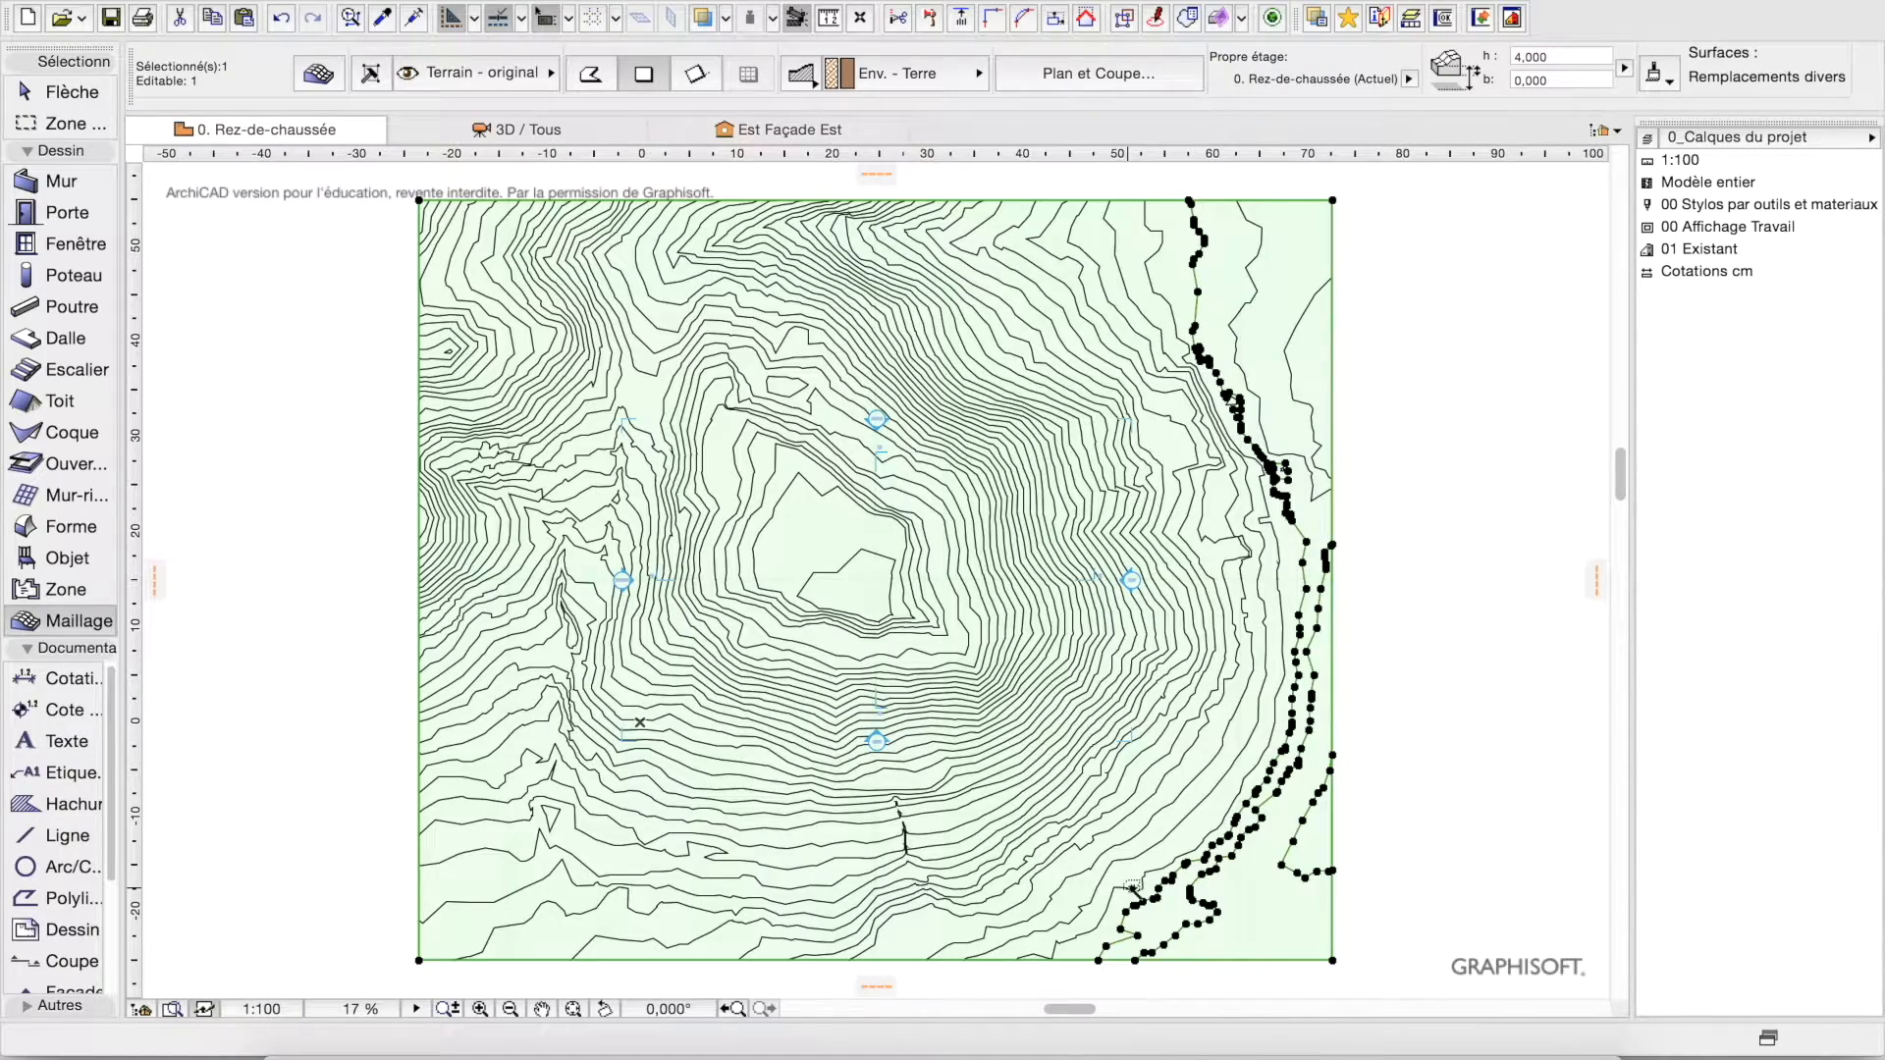
left_click(1136, 888)
key("Return")
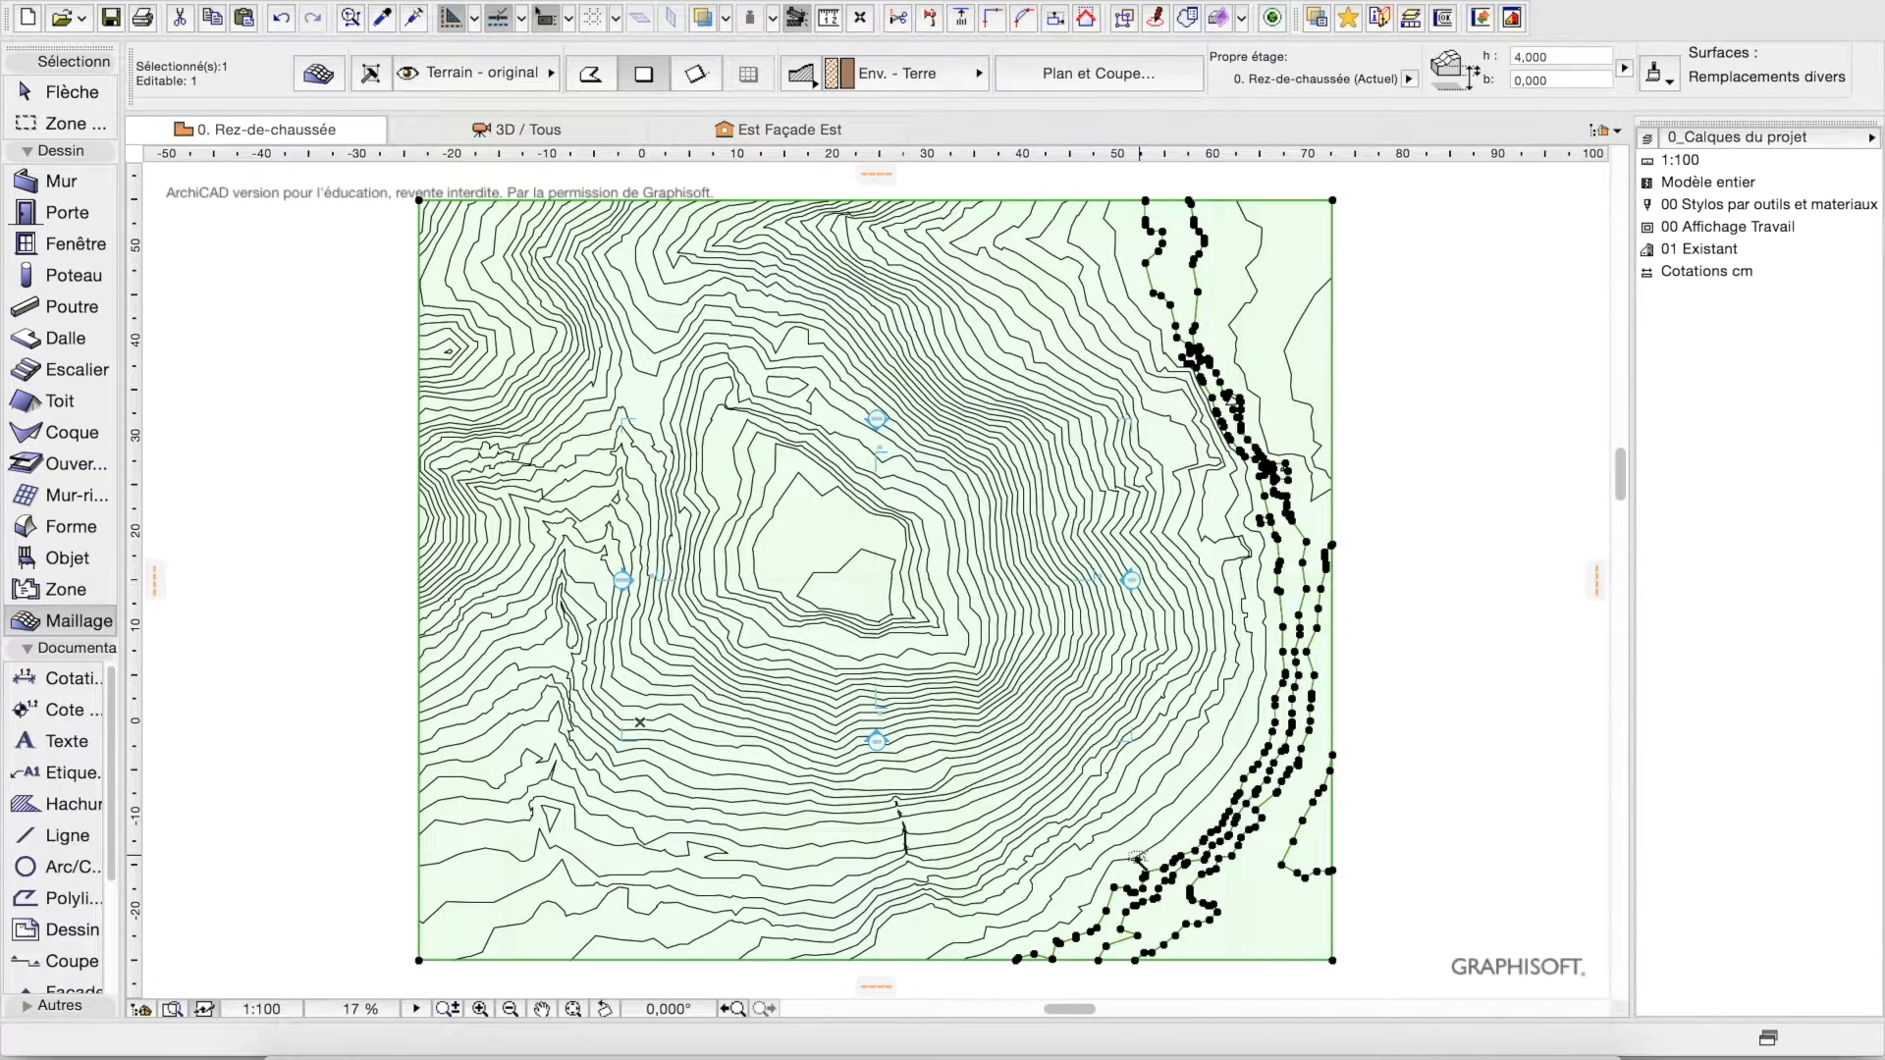
left_click(1139, 860)
key("Return")
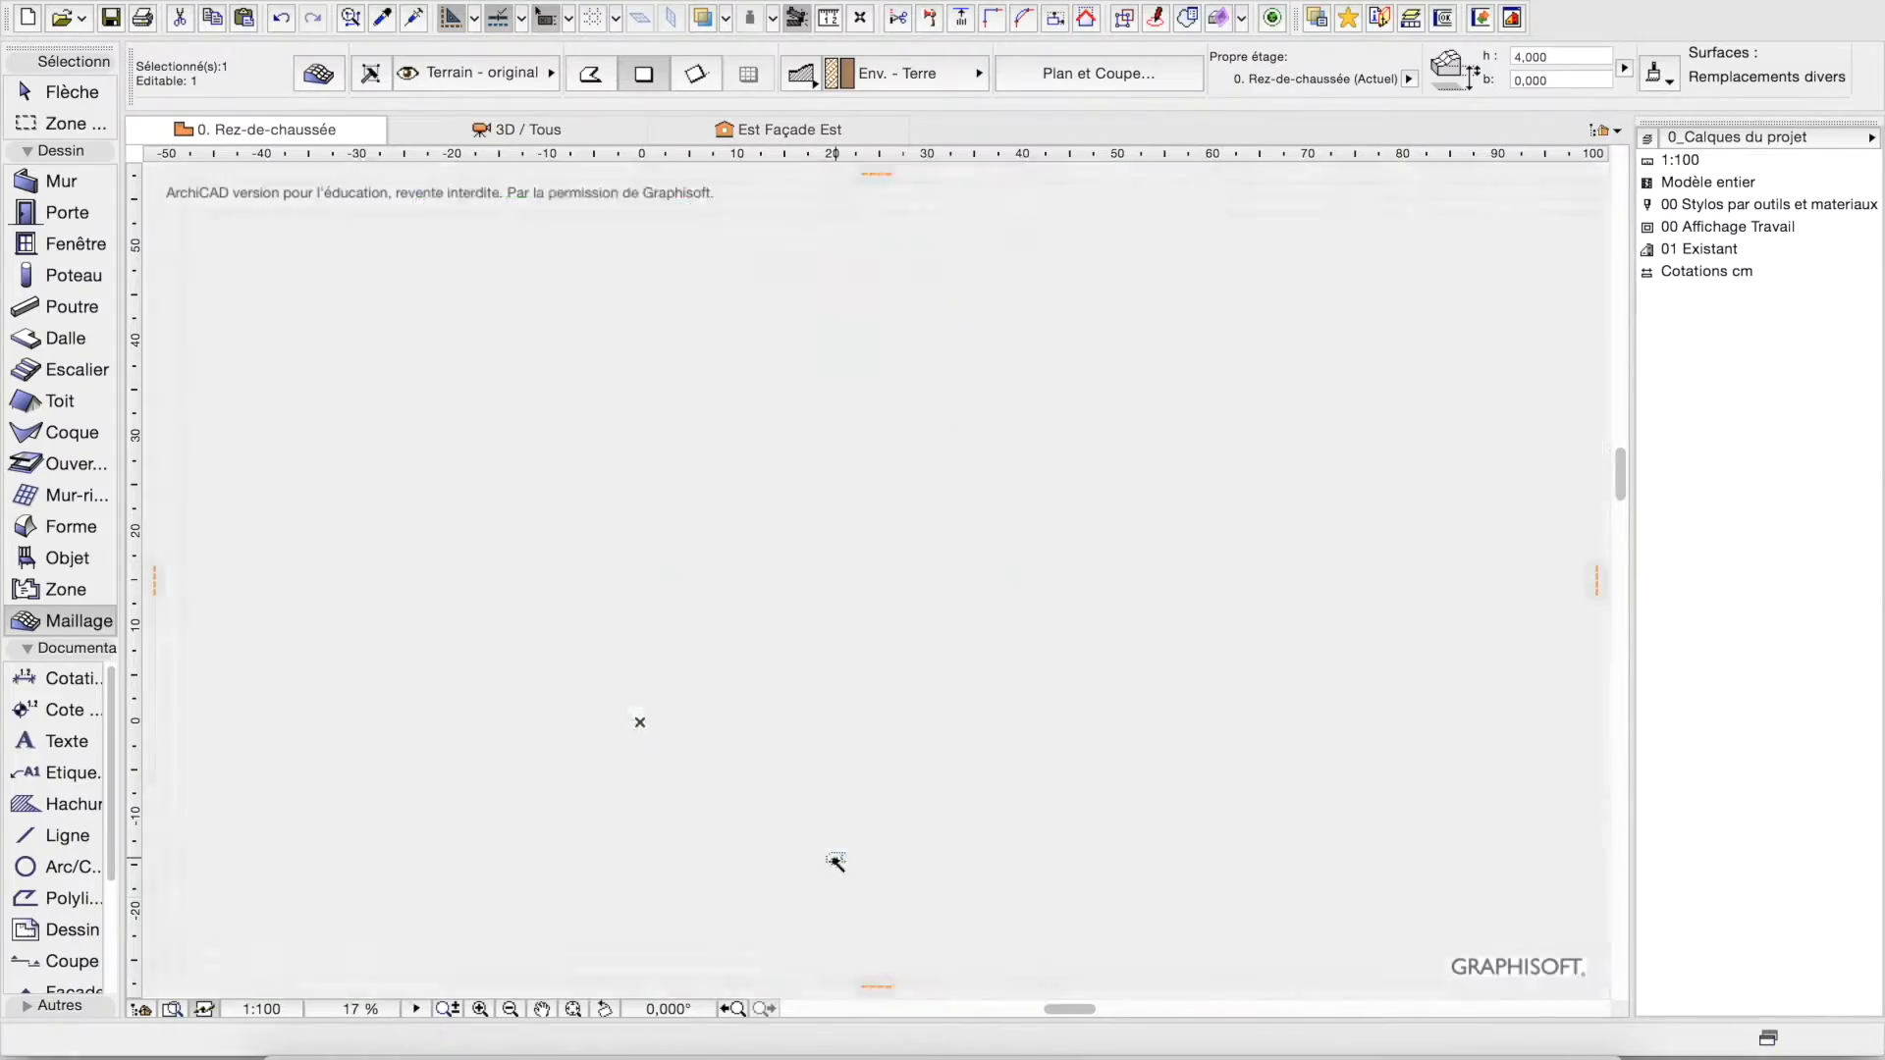
Continue adding mesh points along the contours in the southwest, around the central plateau and on the western edge.
left_click(541, 651)
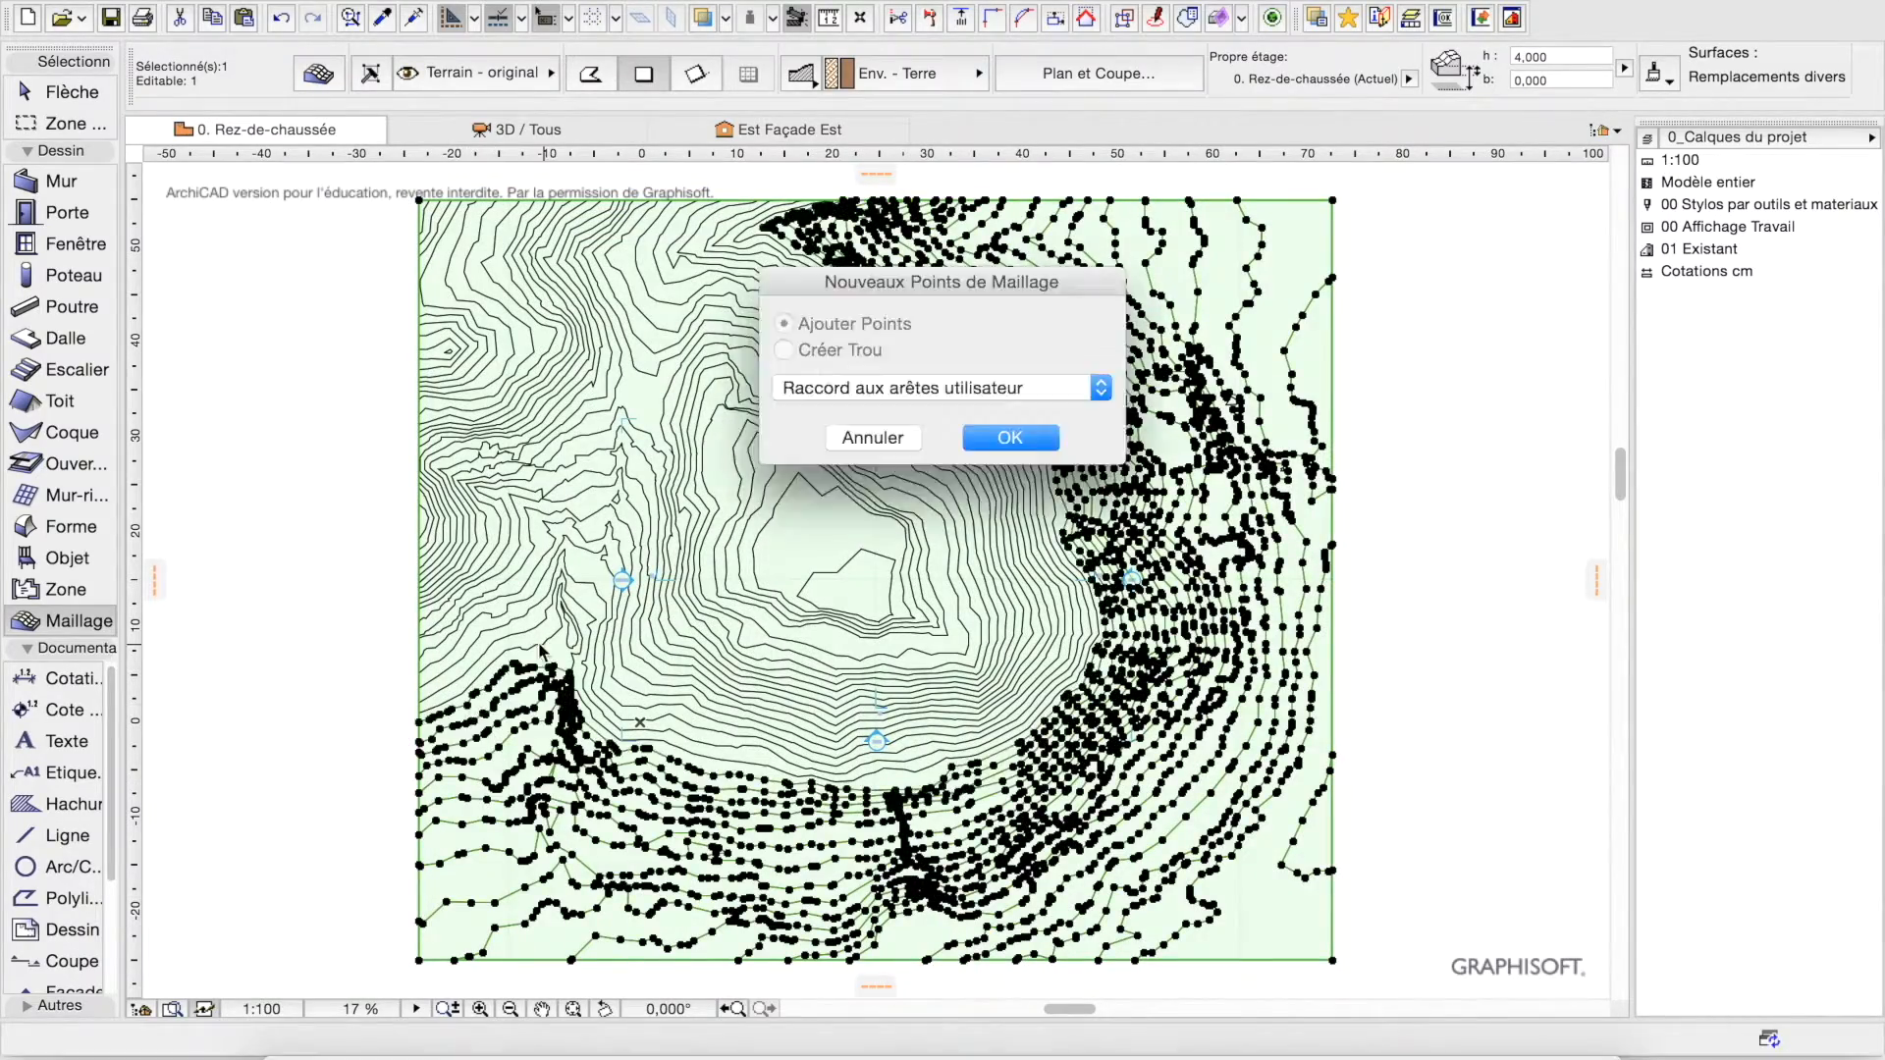
key("Return")
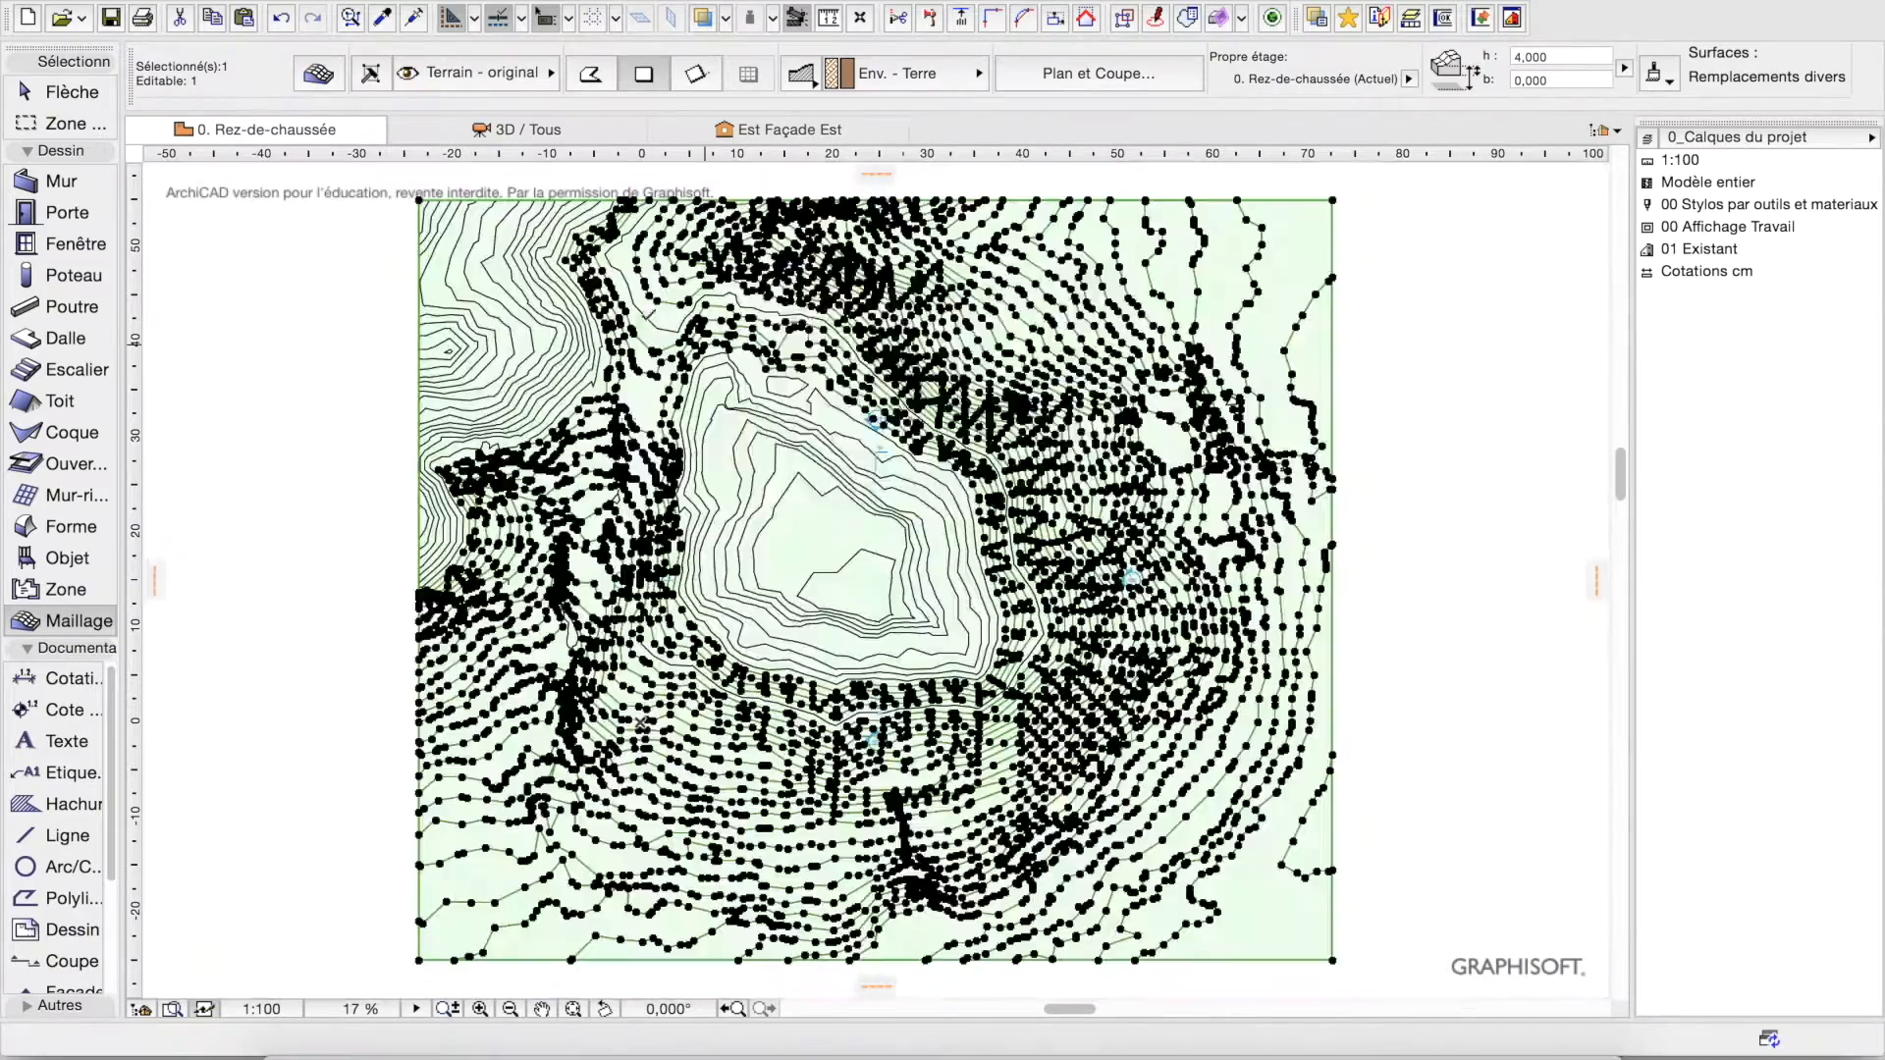
left_click(771, 528)
key("Return")
left_click(461, 530)
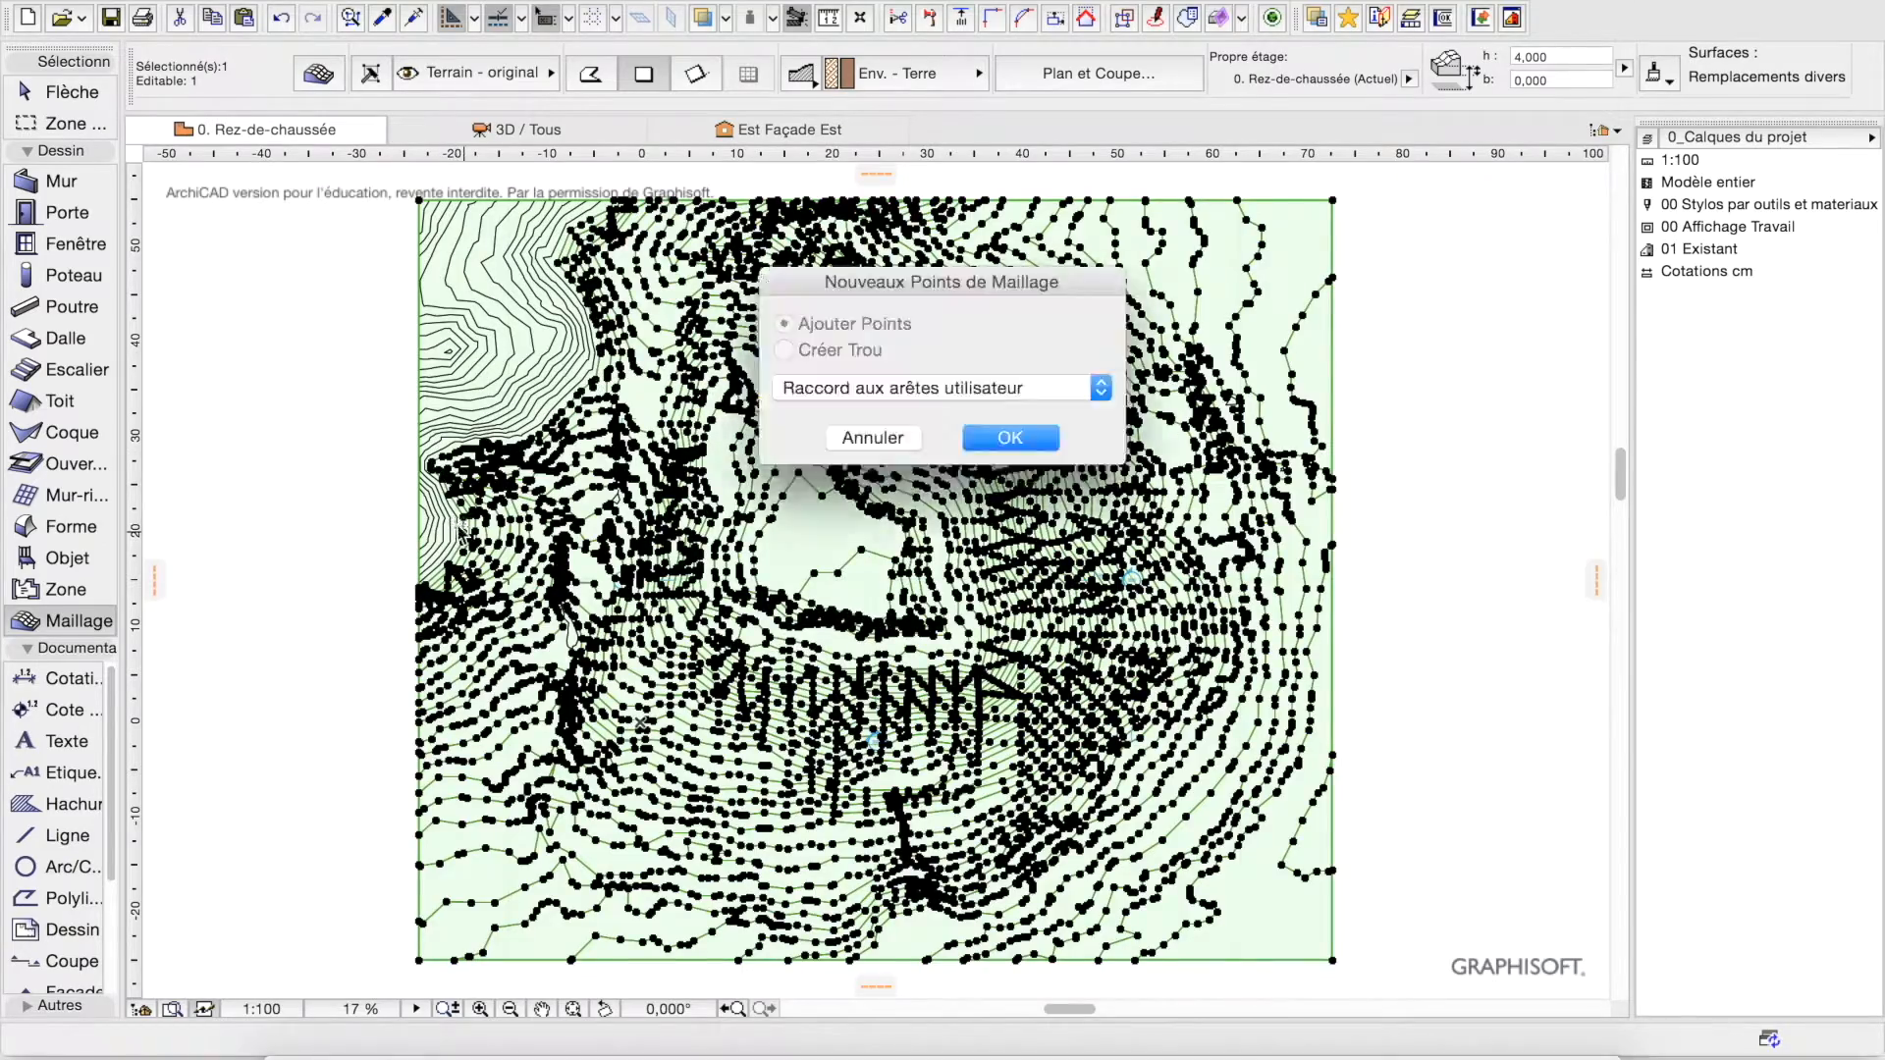
key("Return")
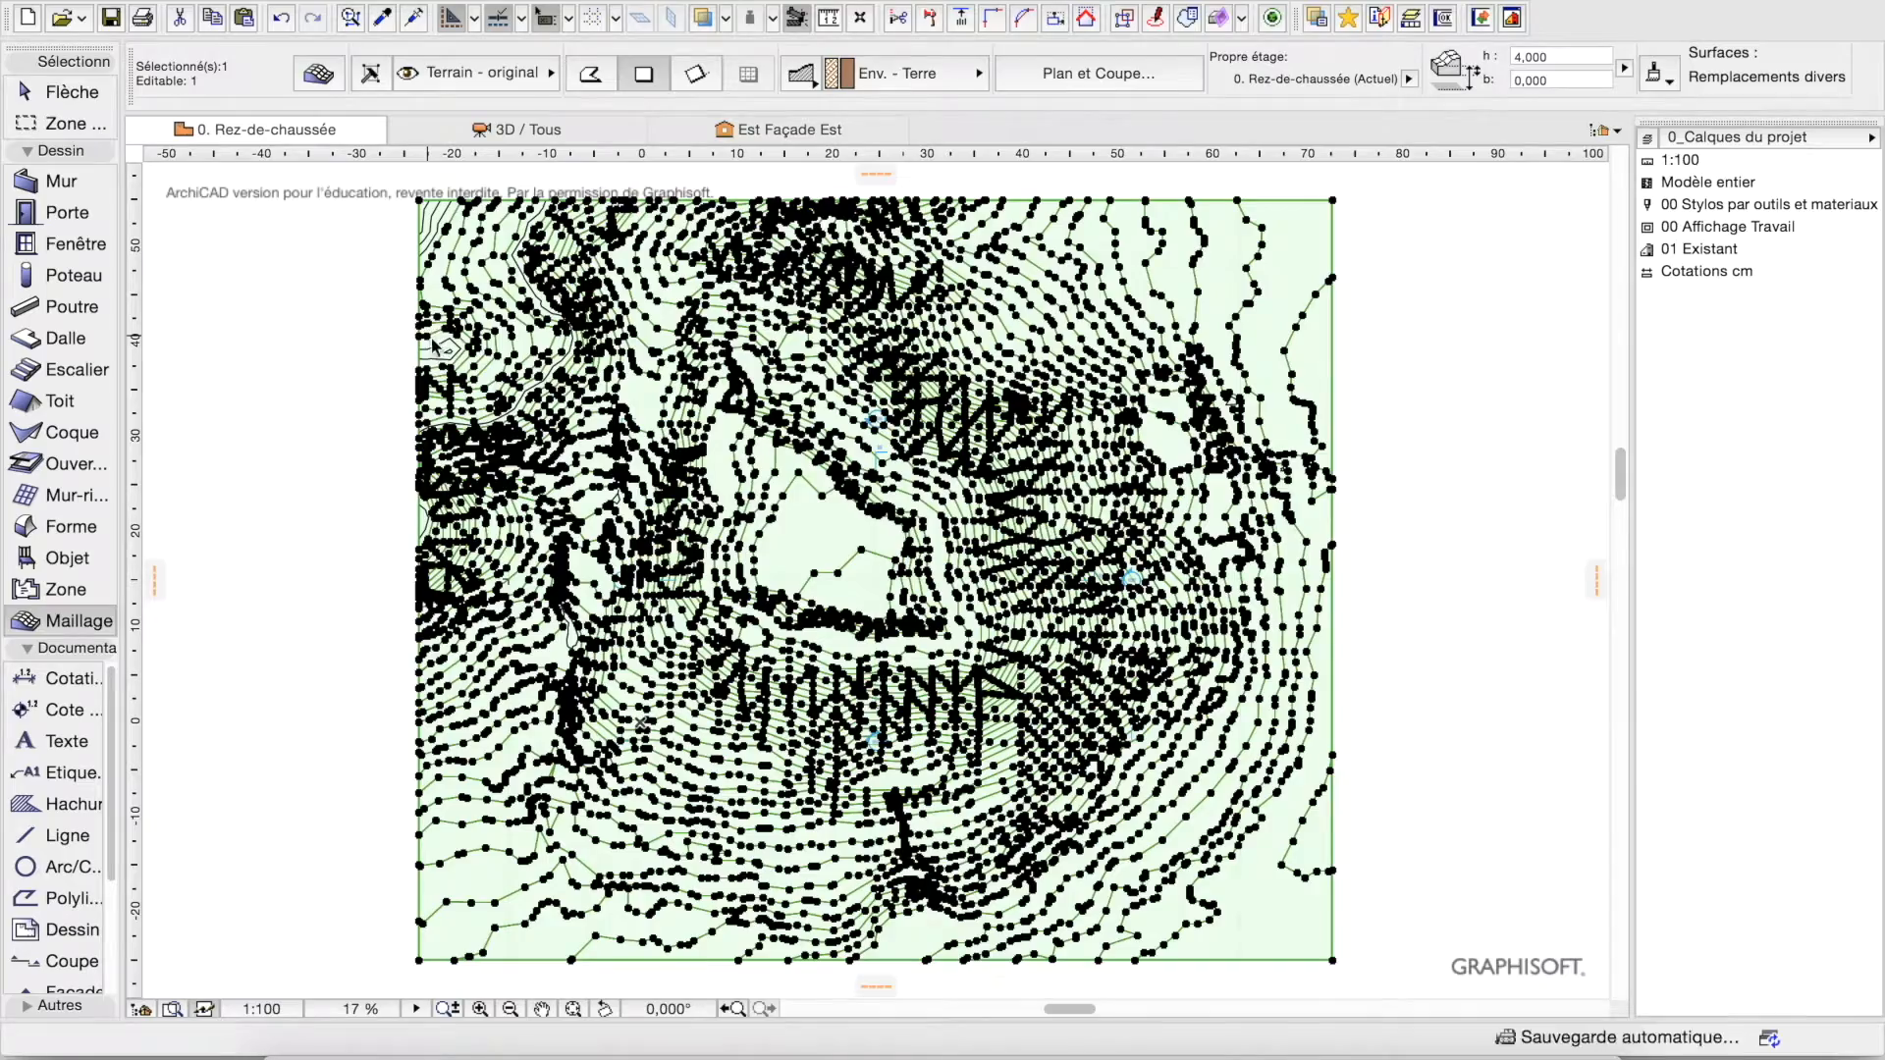
Add mesh points along the remaining contours in the northwest corner and on the northern edge.
left_click(432, 344)
key("Return")
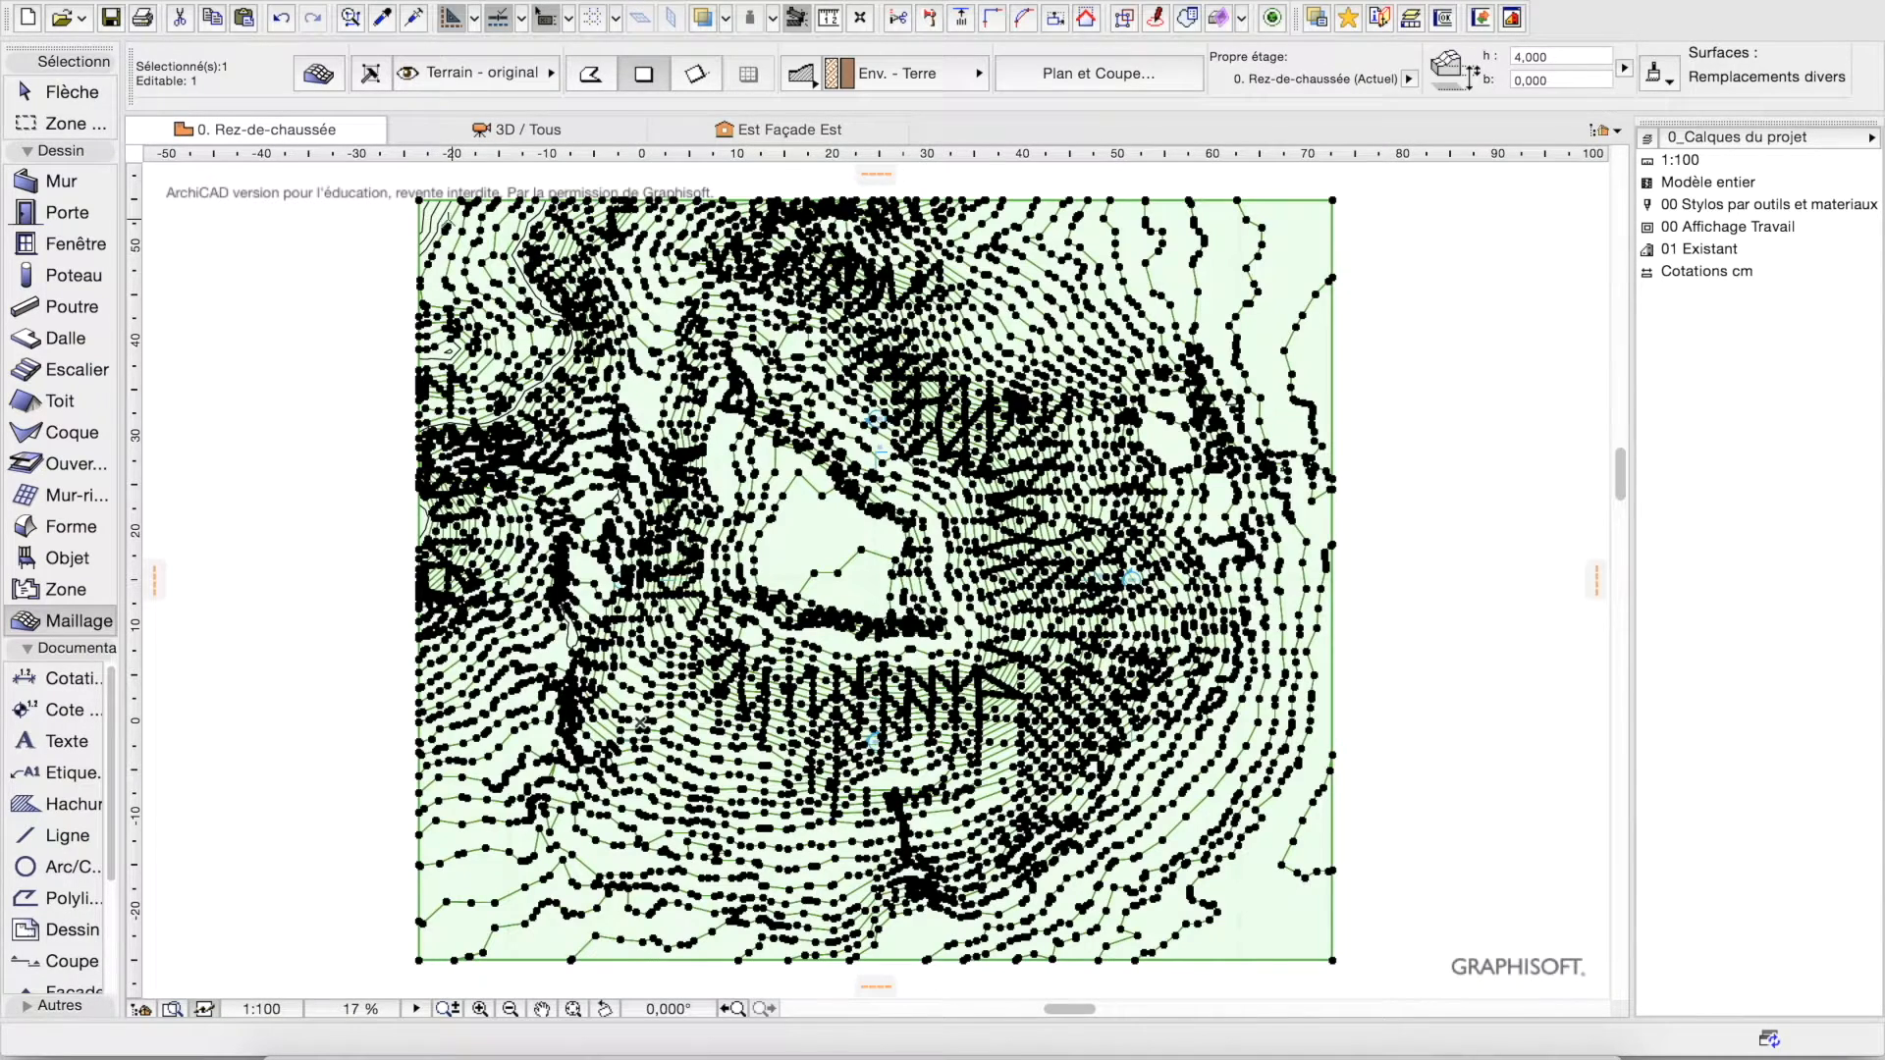
left_click(434, 227)
key("Return")
left_click(433, 209)
key("Return")
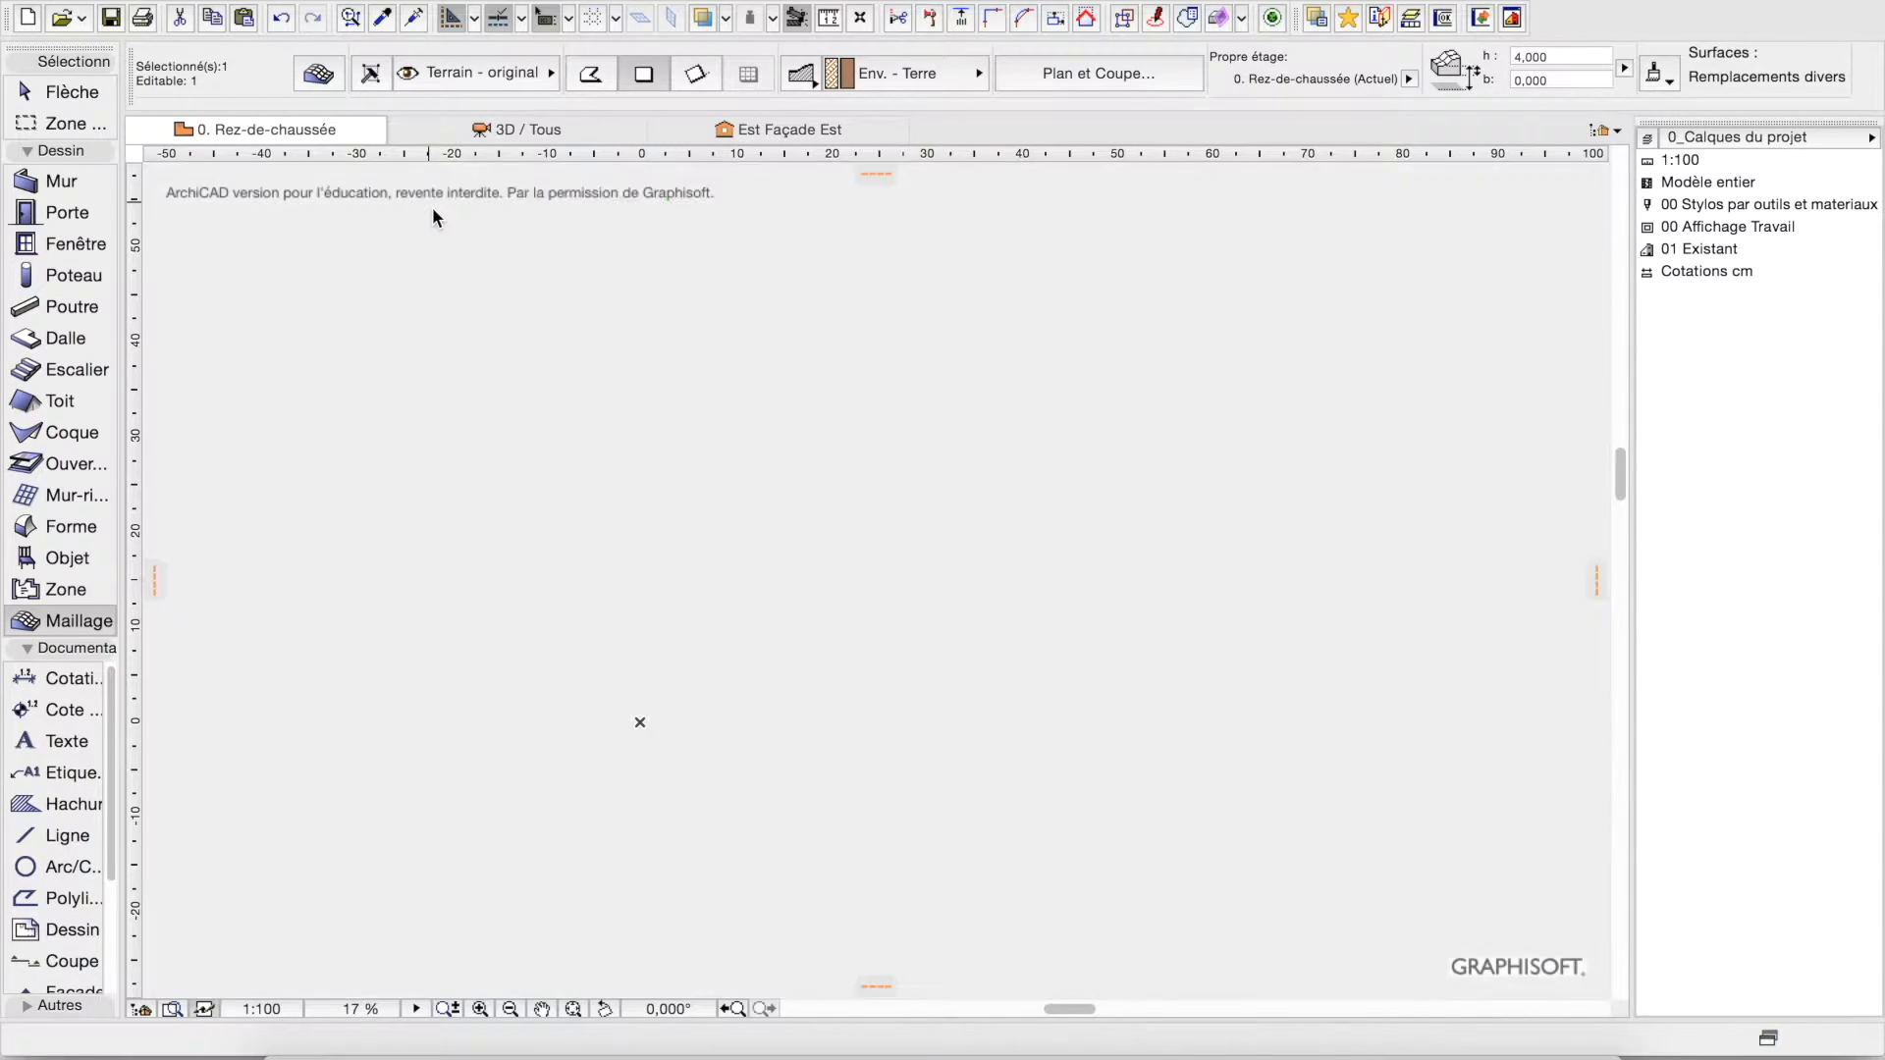
left_click(805, 214)
key("Return")
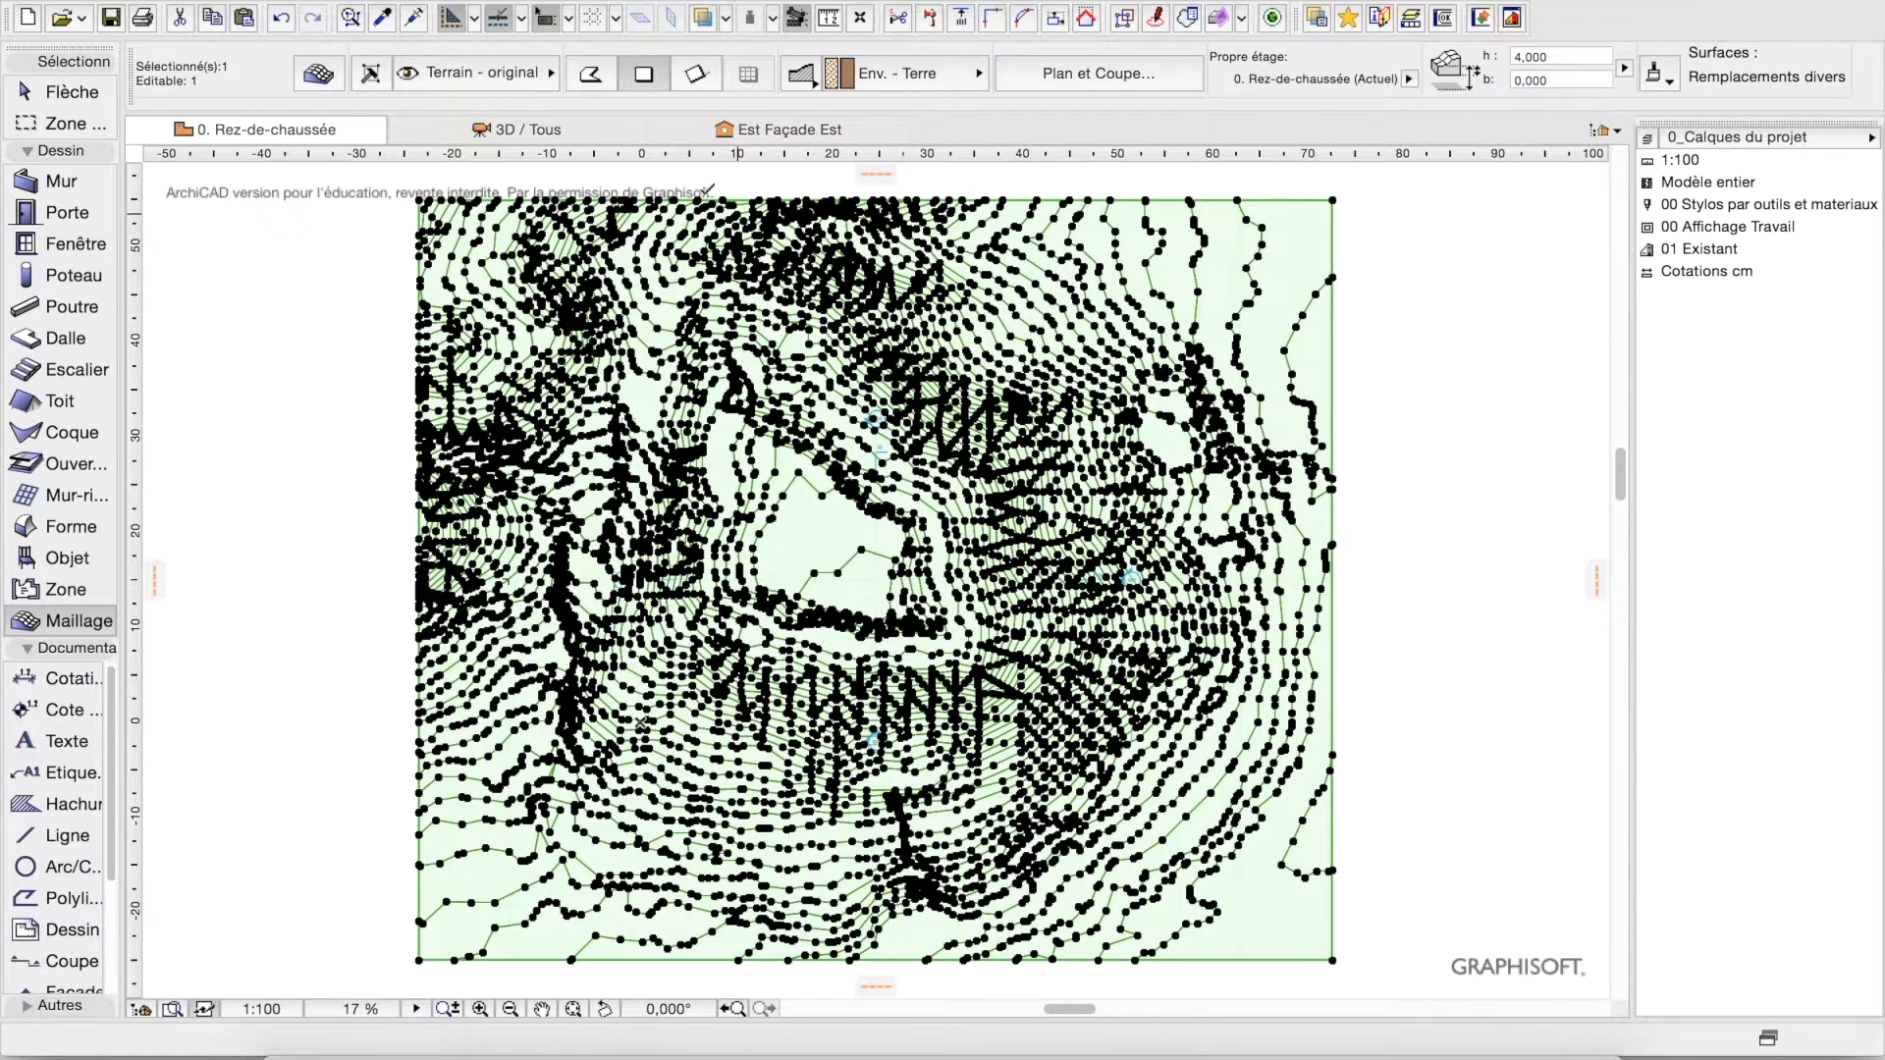
Show the whole terrain mesh in 3D and orbit around it to check the added contour edges.
left_click(605, 132)
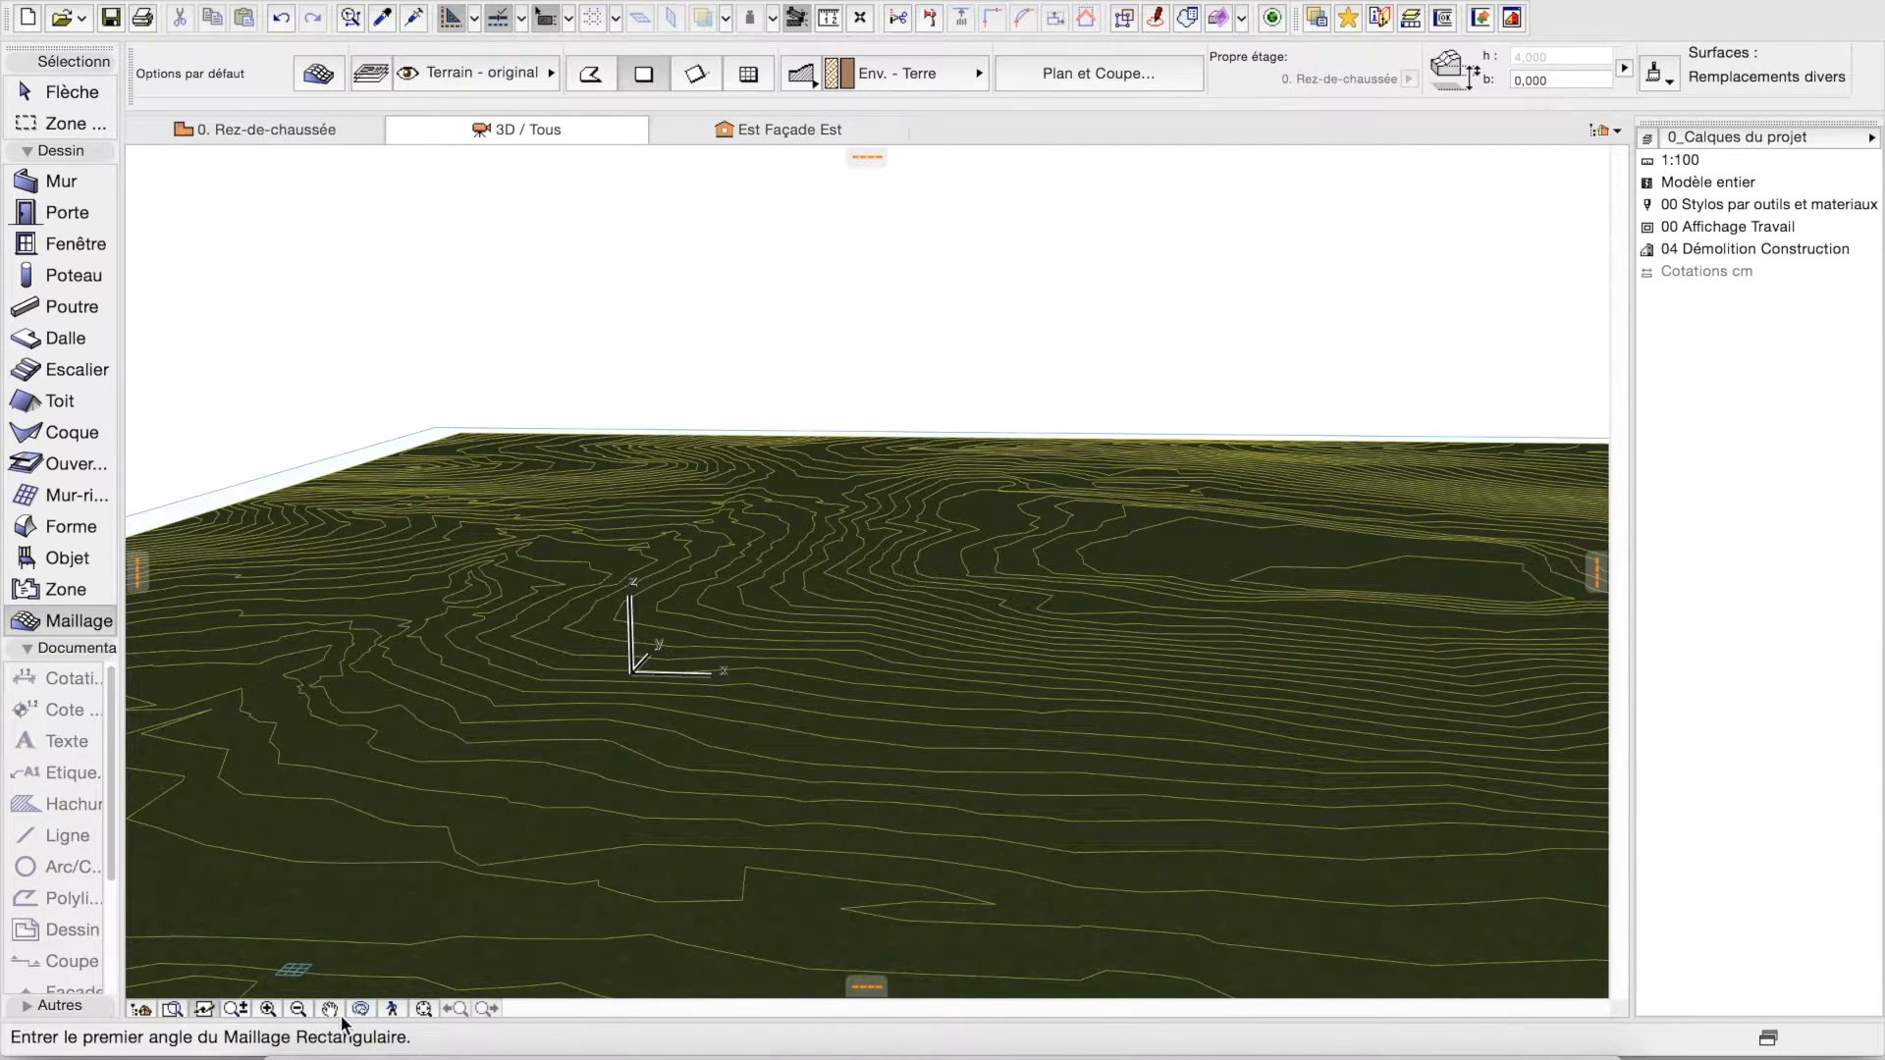
left_click(423, 1010)
left_click(362, 1011)
left_click_drag(788, 685, 830, 783)
left_click(361, 1010)
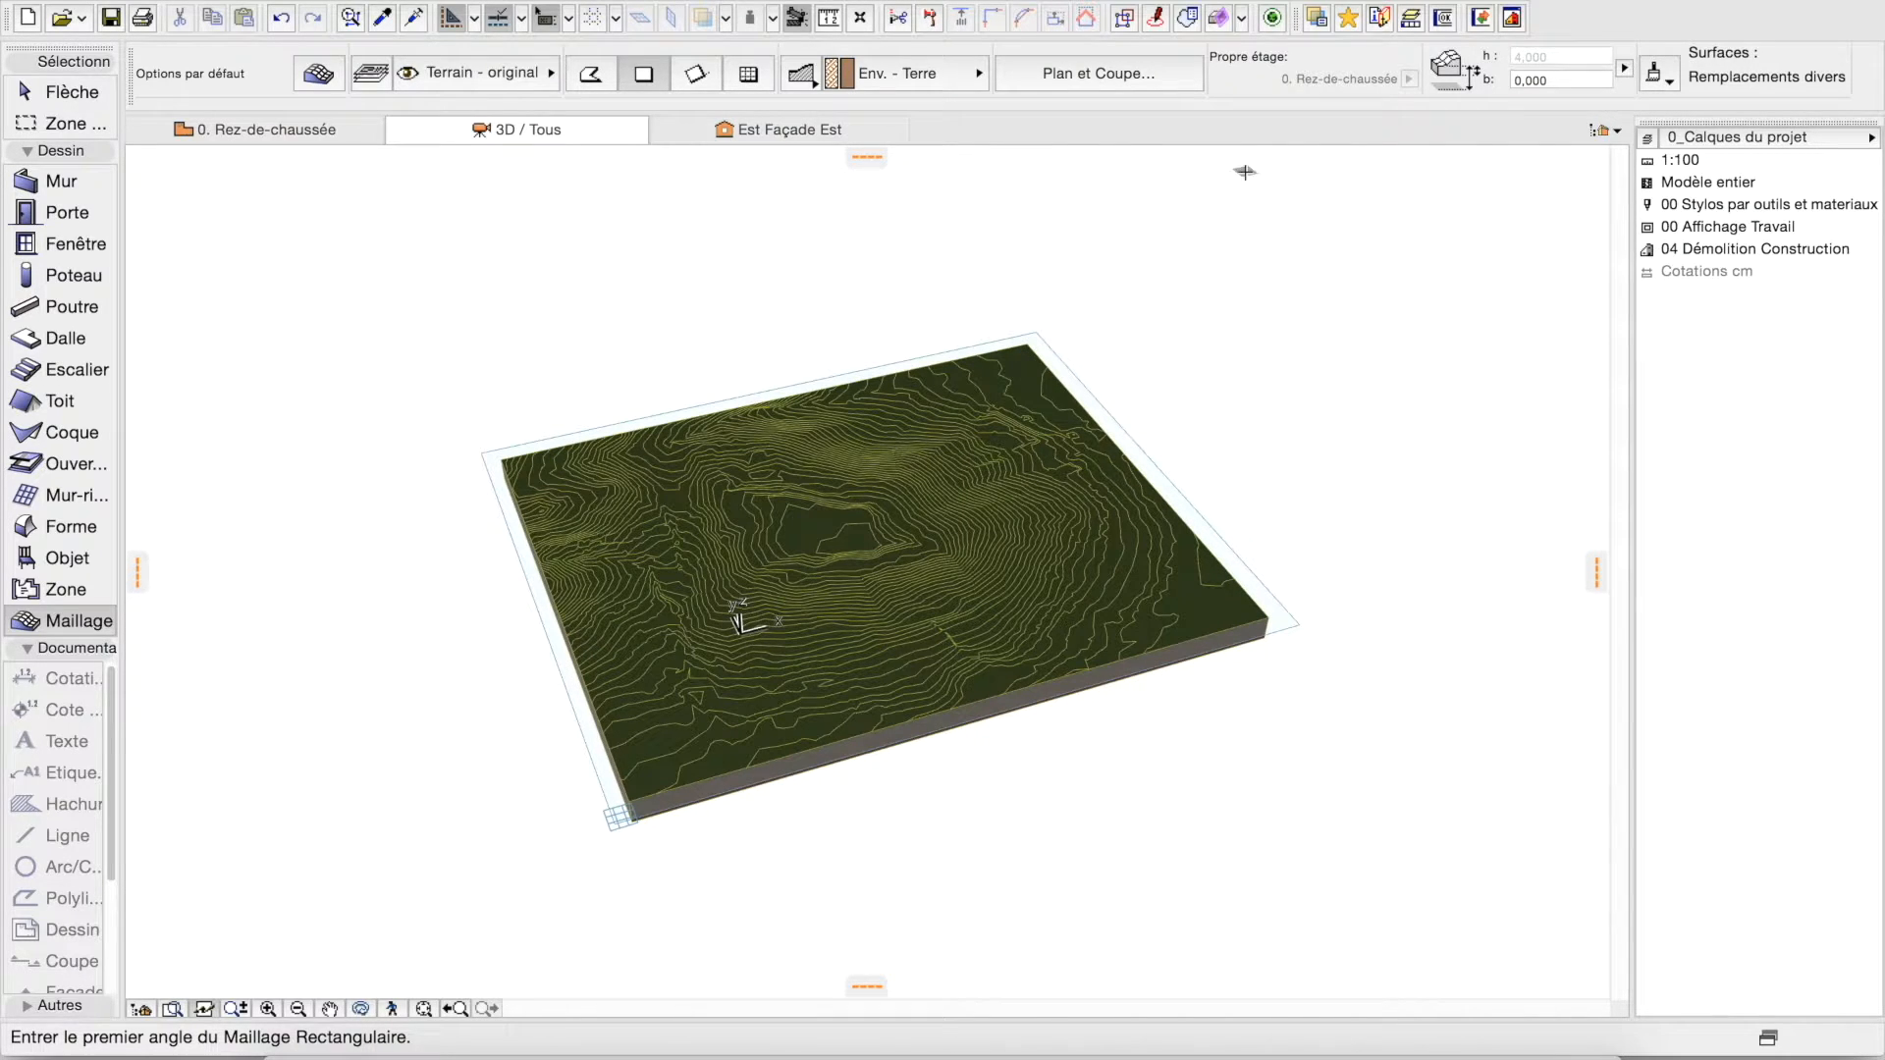
In the ground-floor plan, set the northeast and the southeast outer mesh contours to height 1, applied to all their points.
left_click(353, 129)
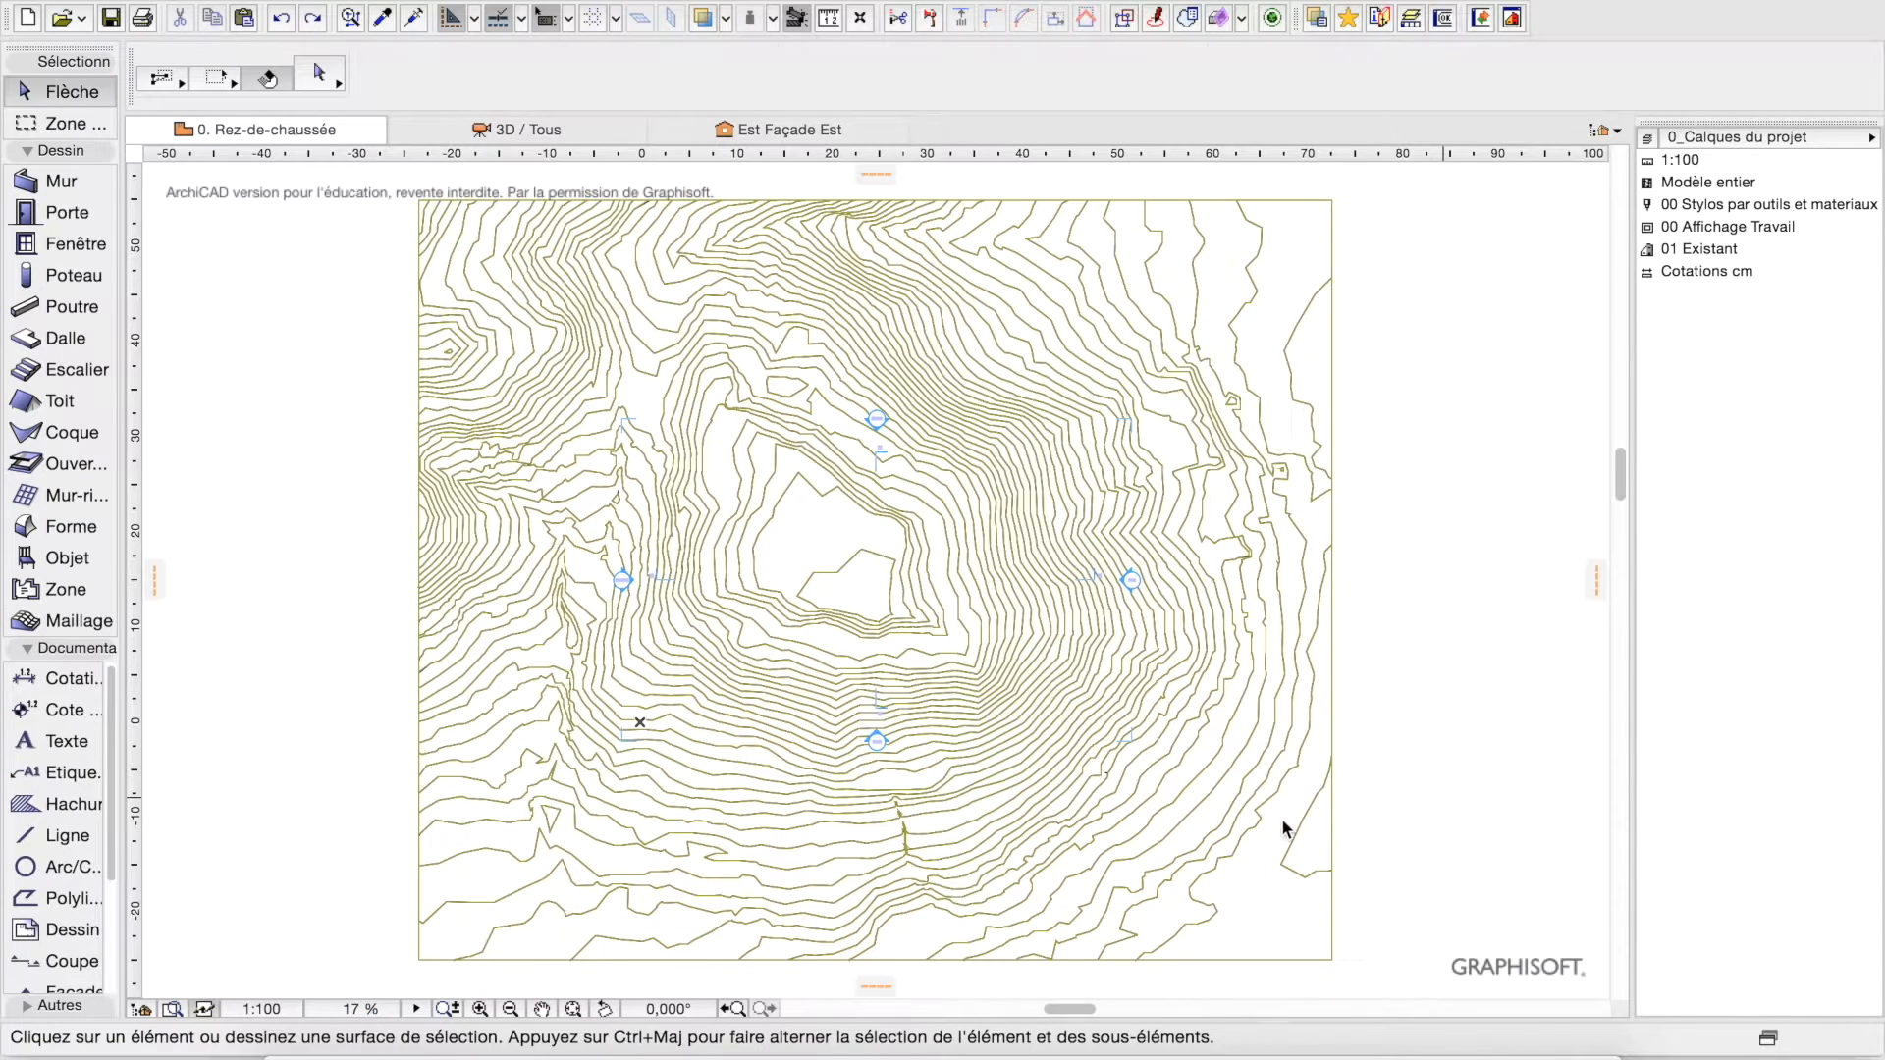
left_click(1305, 463)
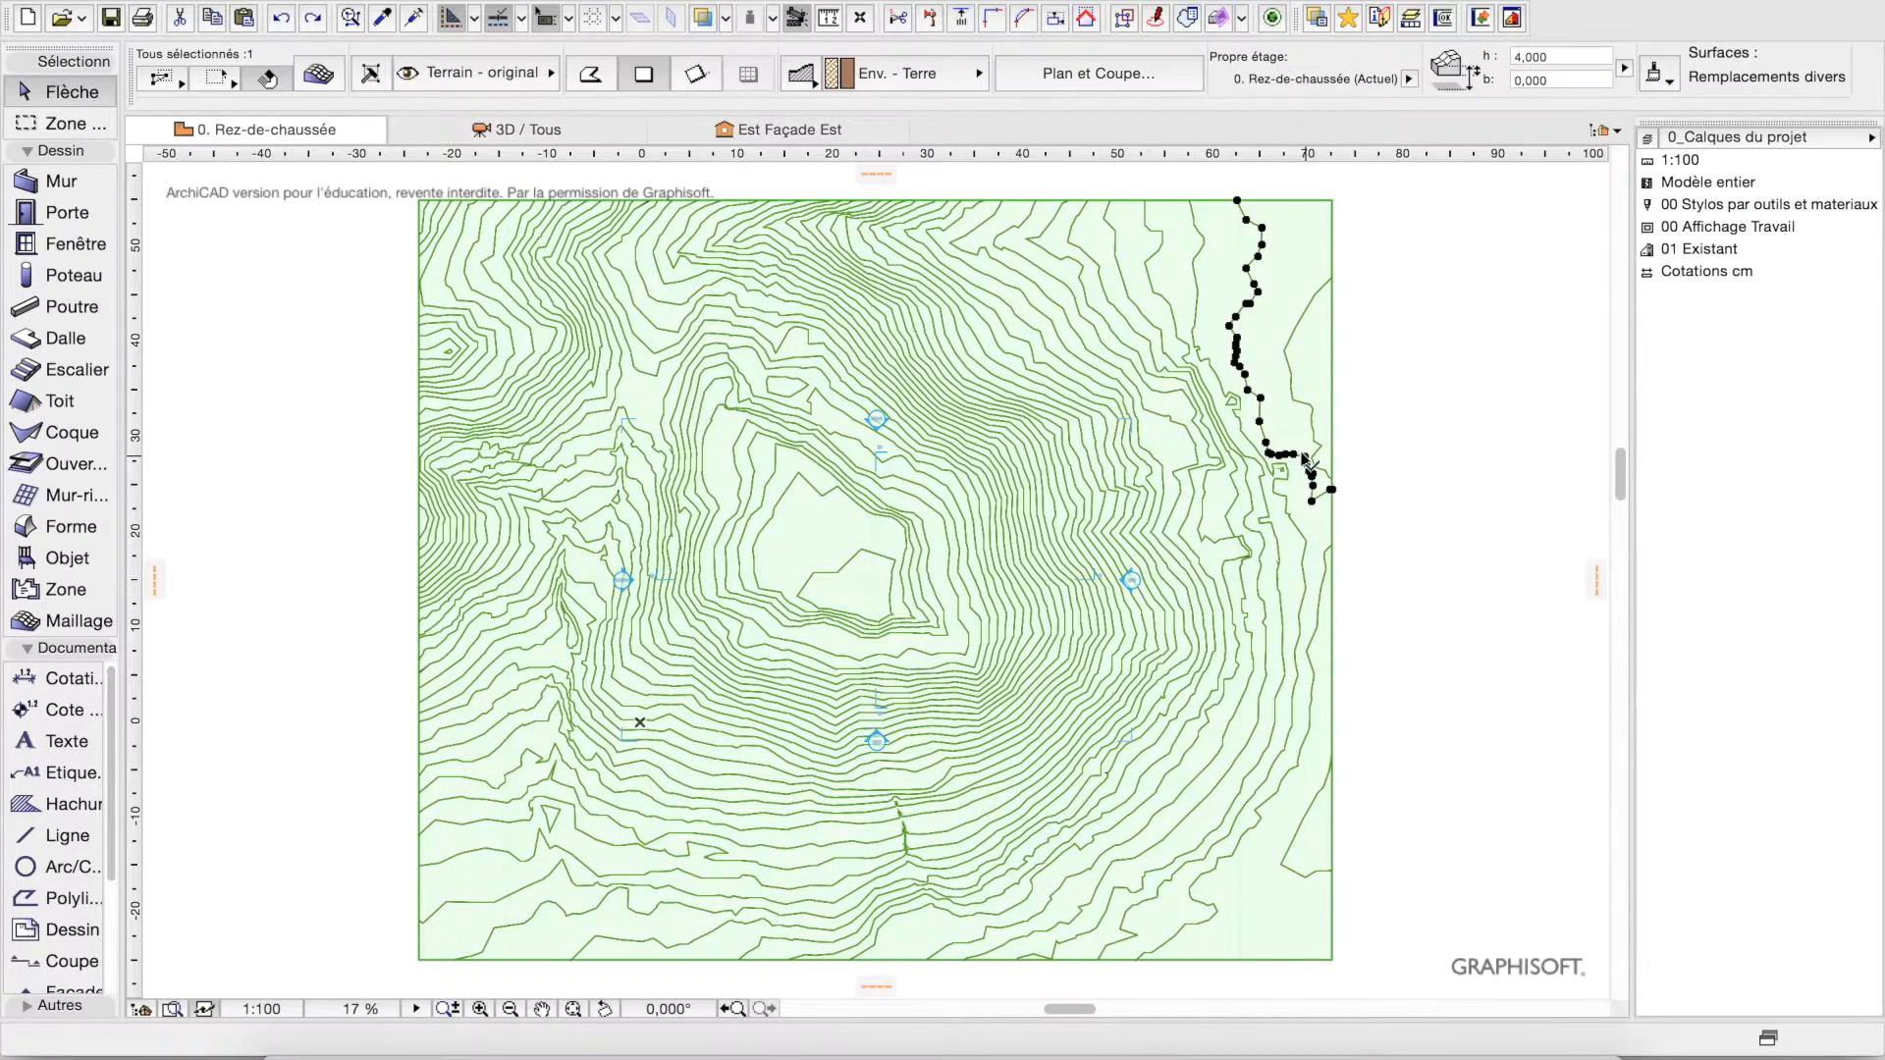
left_click(1305, 463)
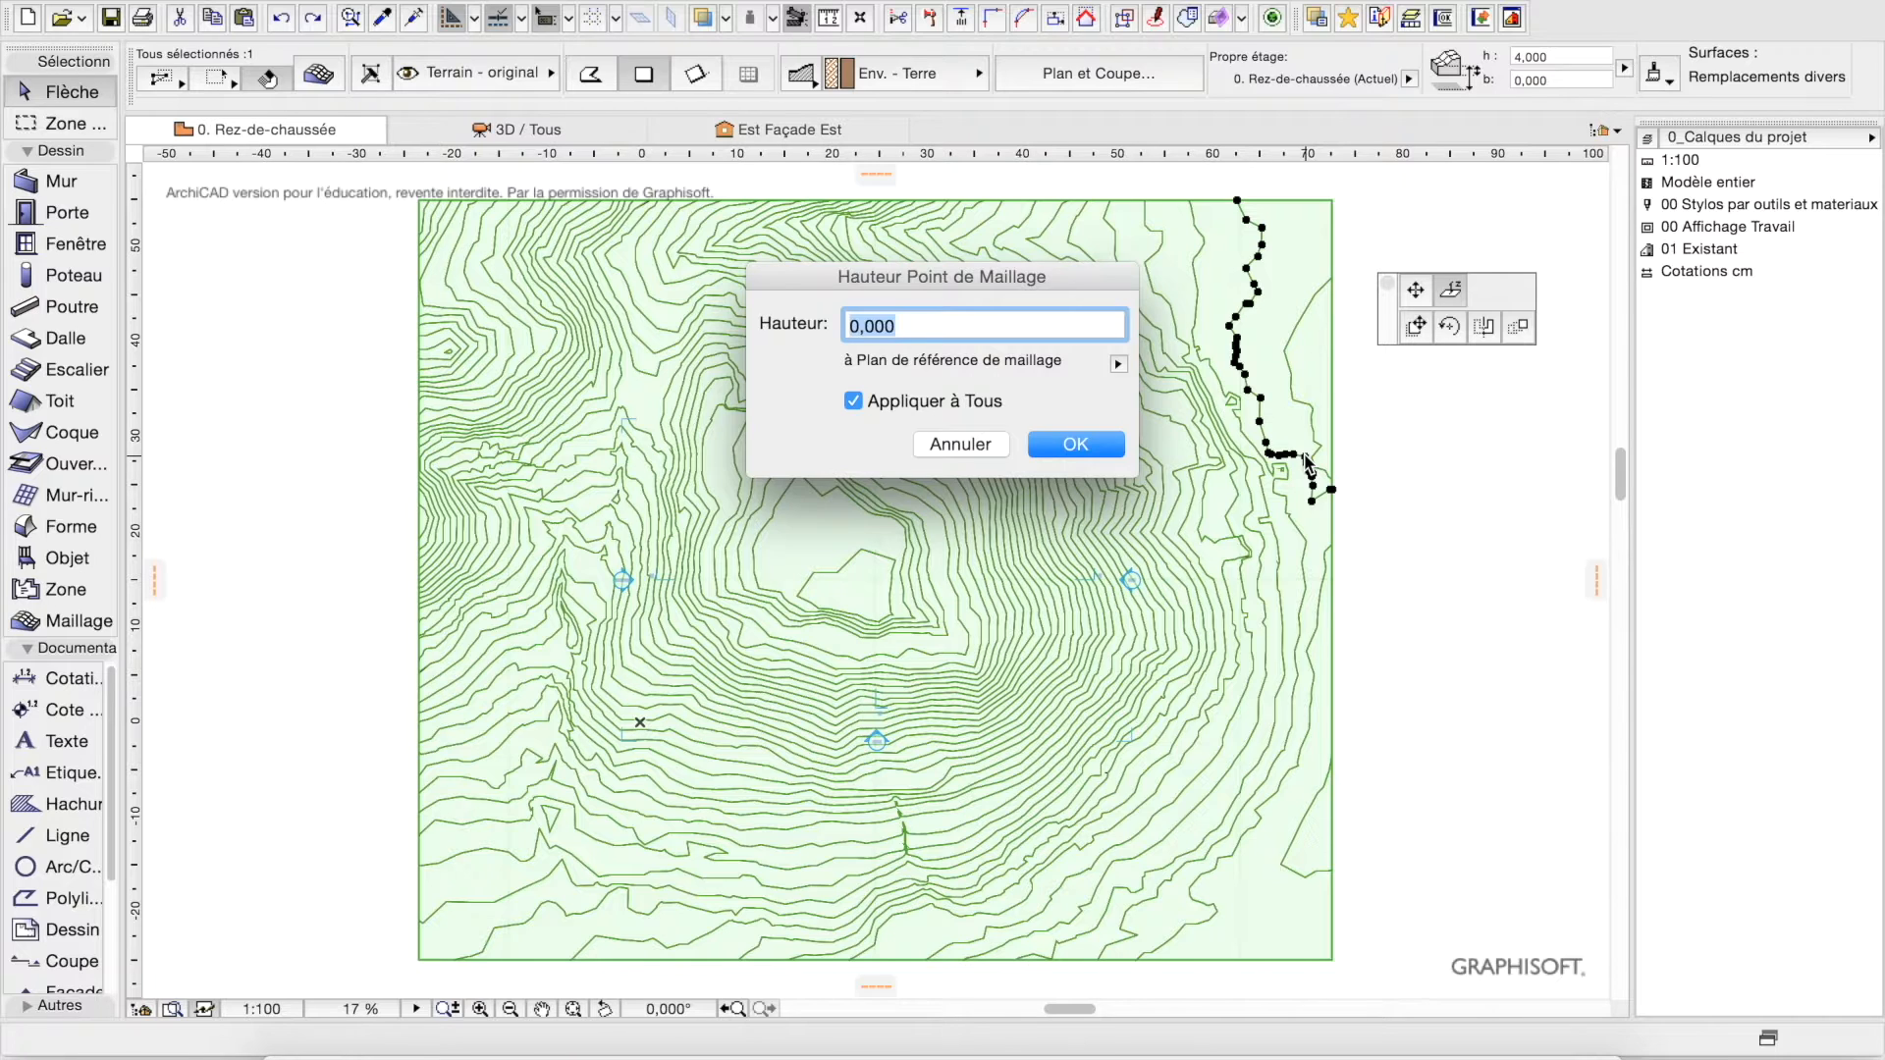
type("1")
left_click(1113, 452)
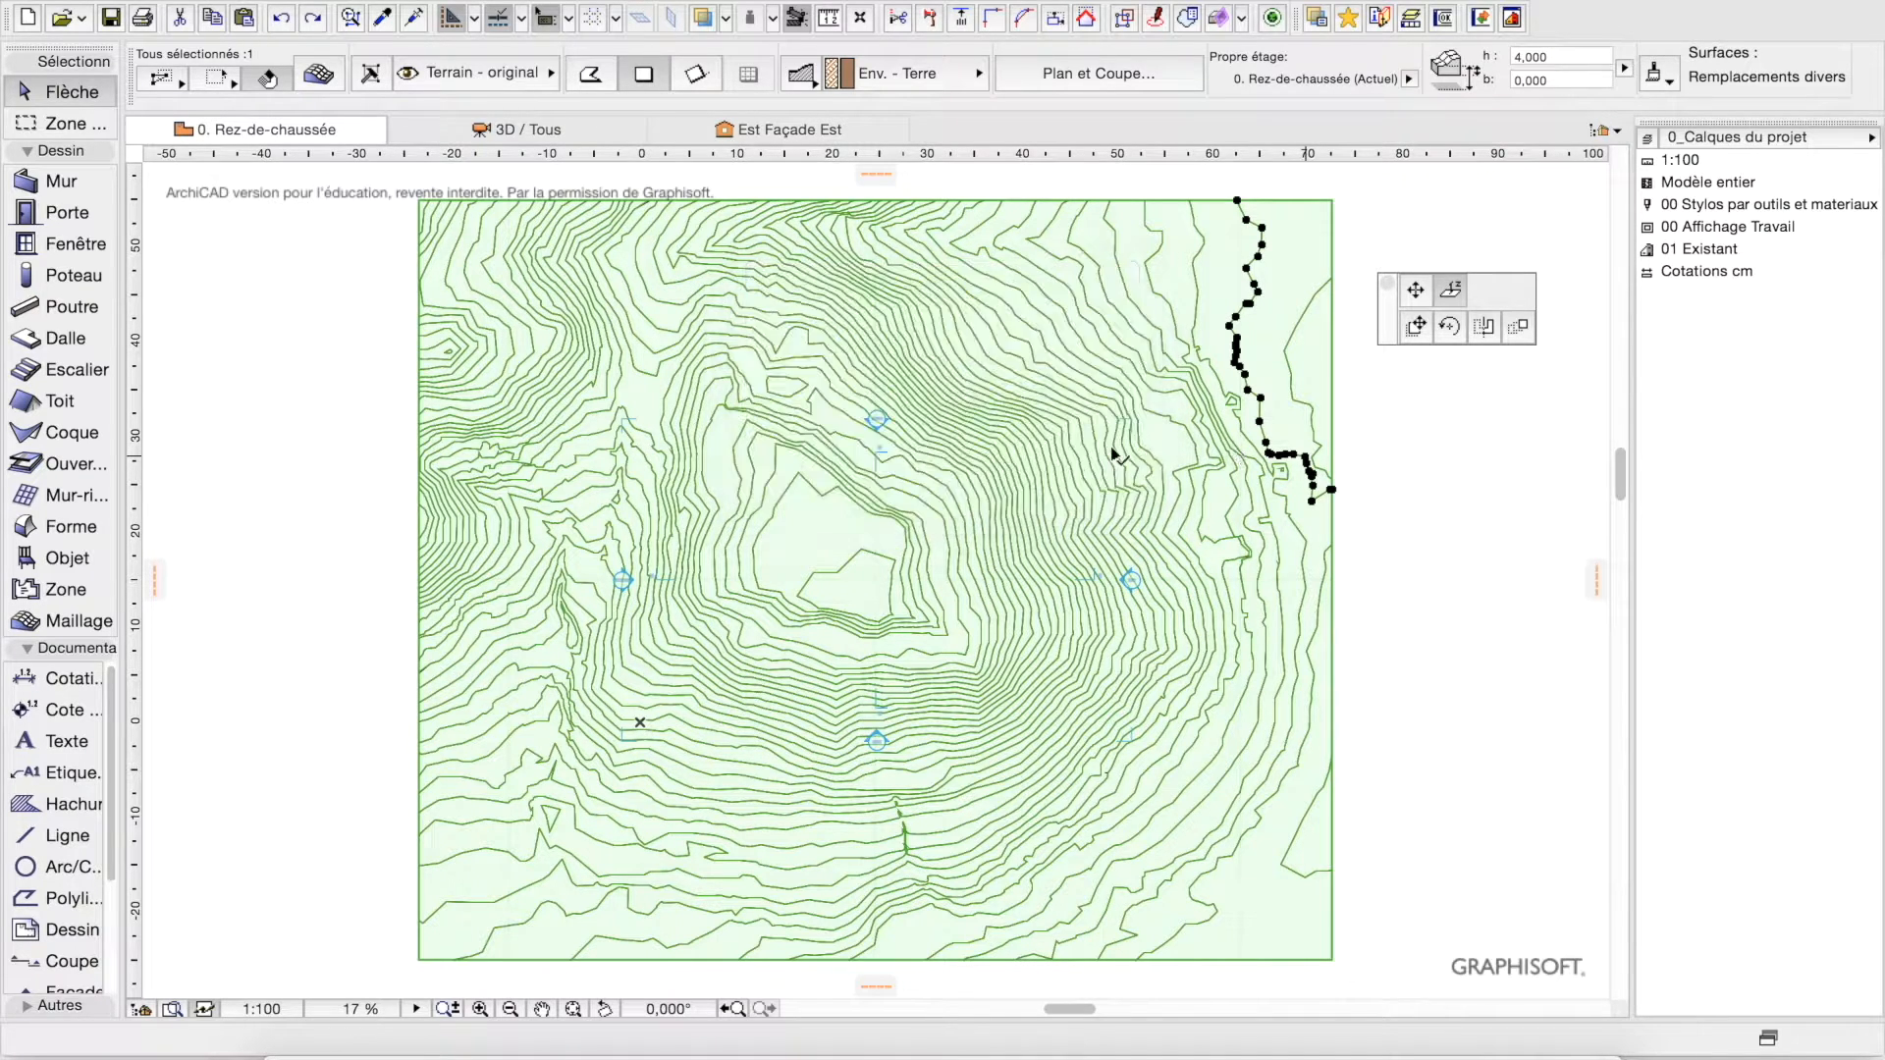
left_click(1300, 766)
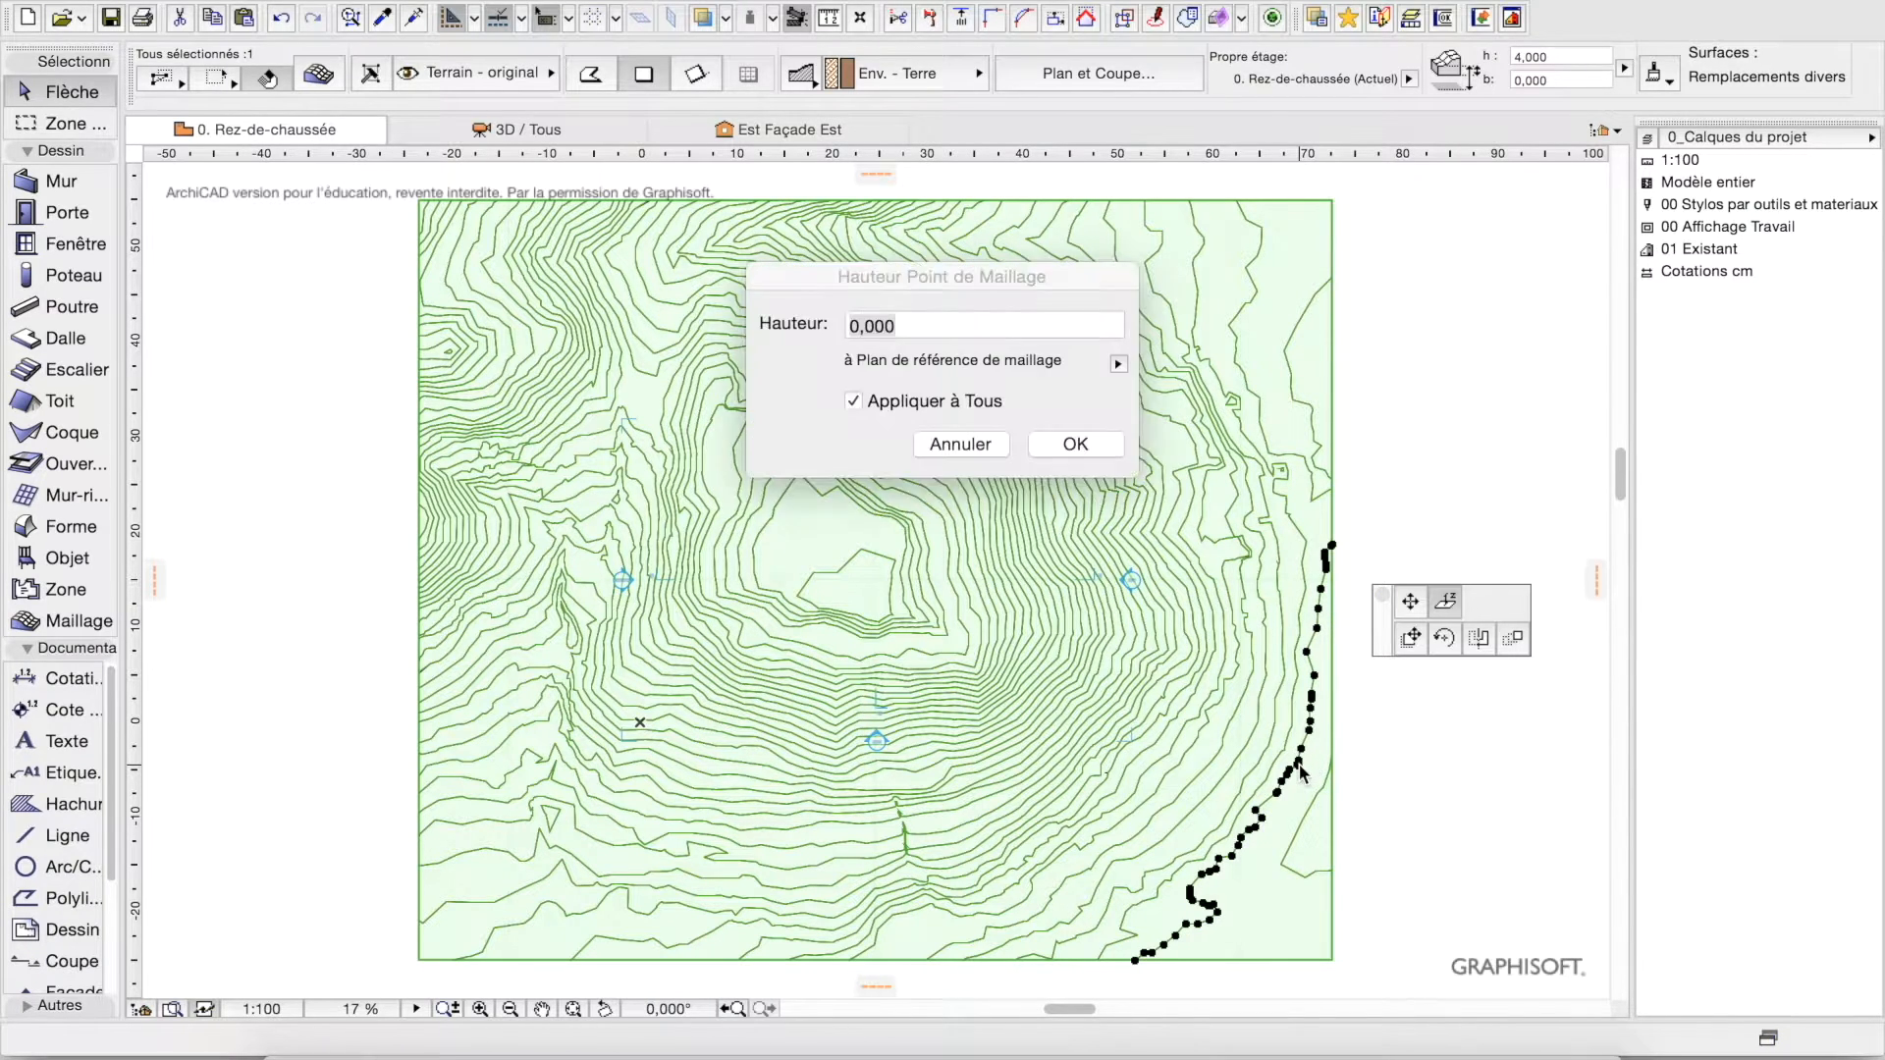
type("1")
key("Return")
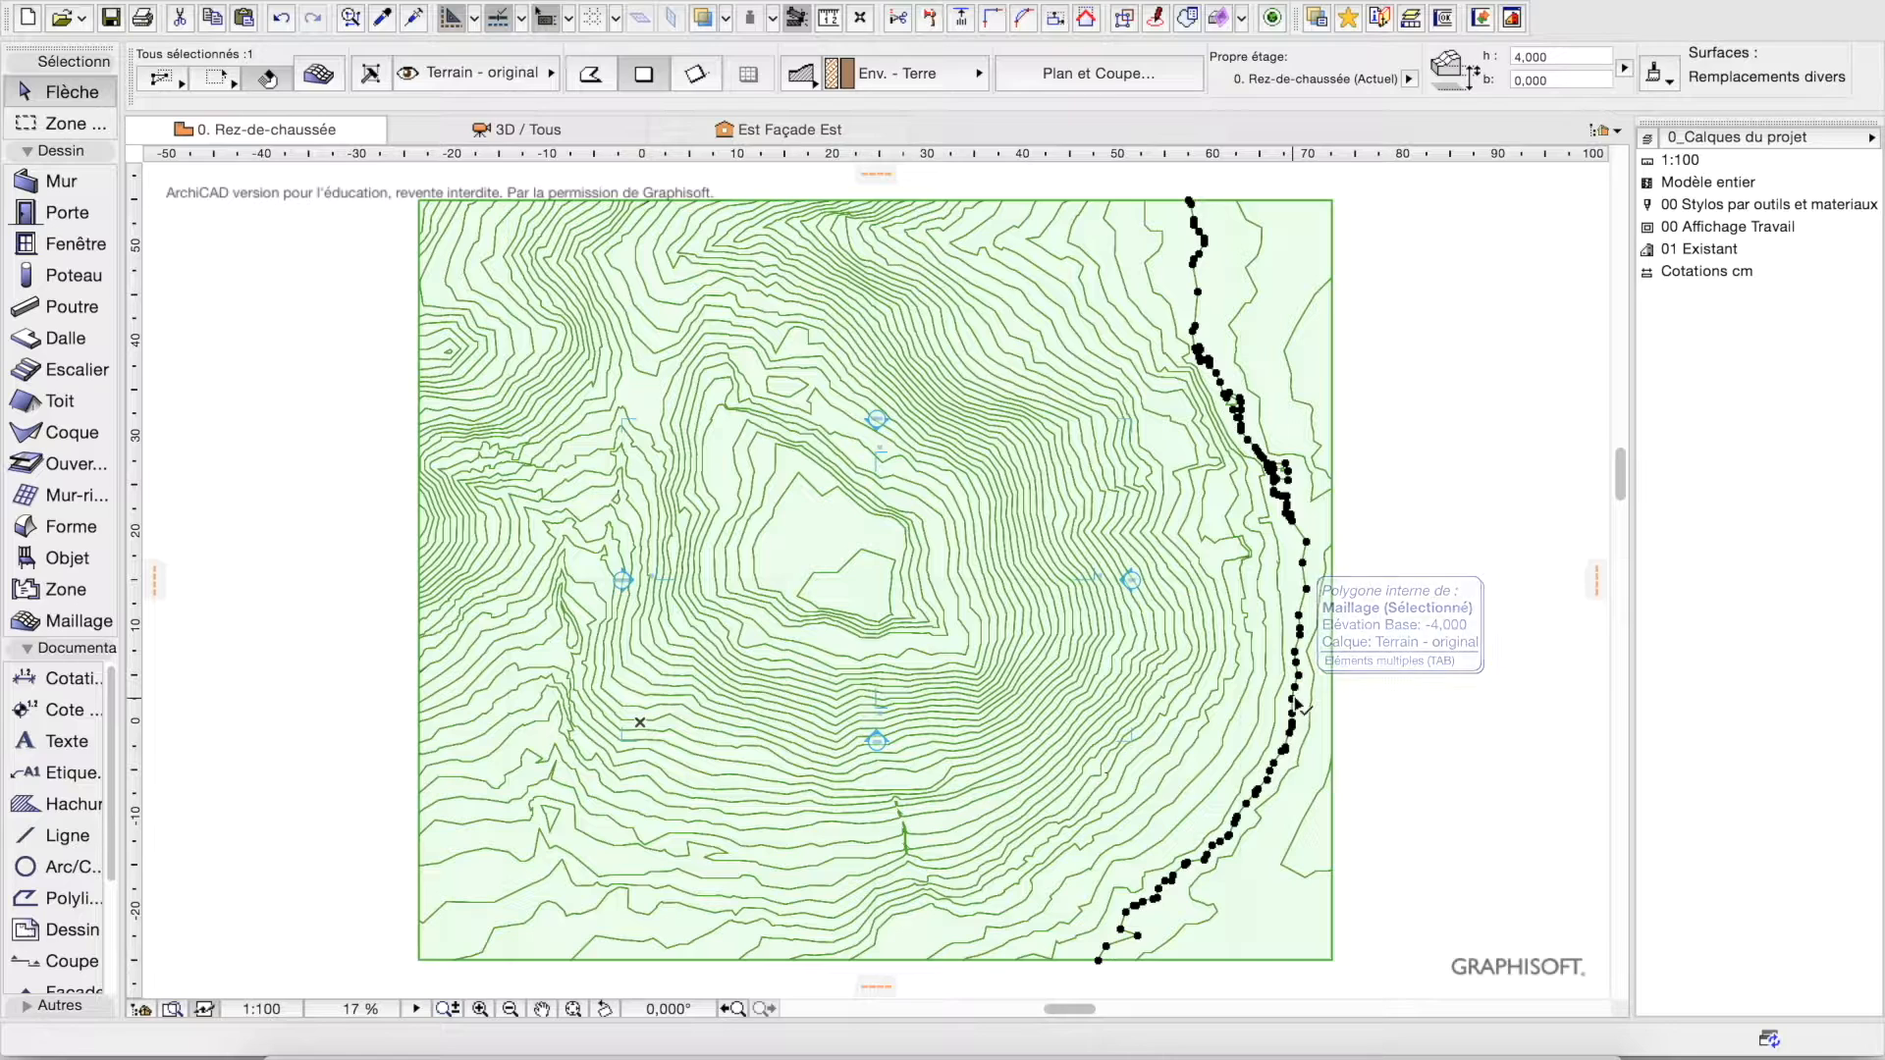
Set the height of the next contour inward on the mesh's east side to 2.
left_click(1295, 704)
type("2")
key("Return")
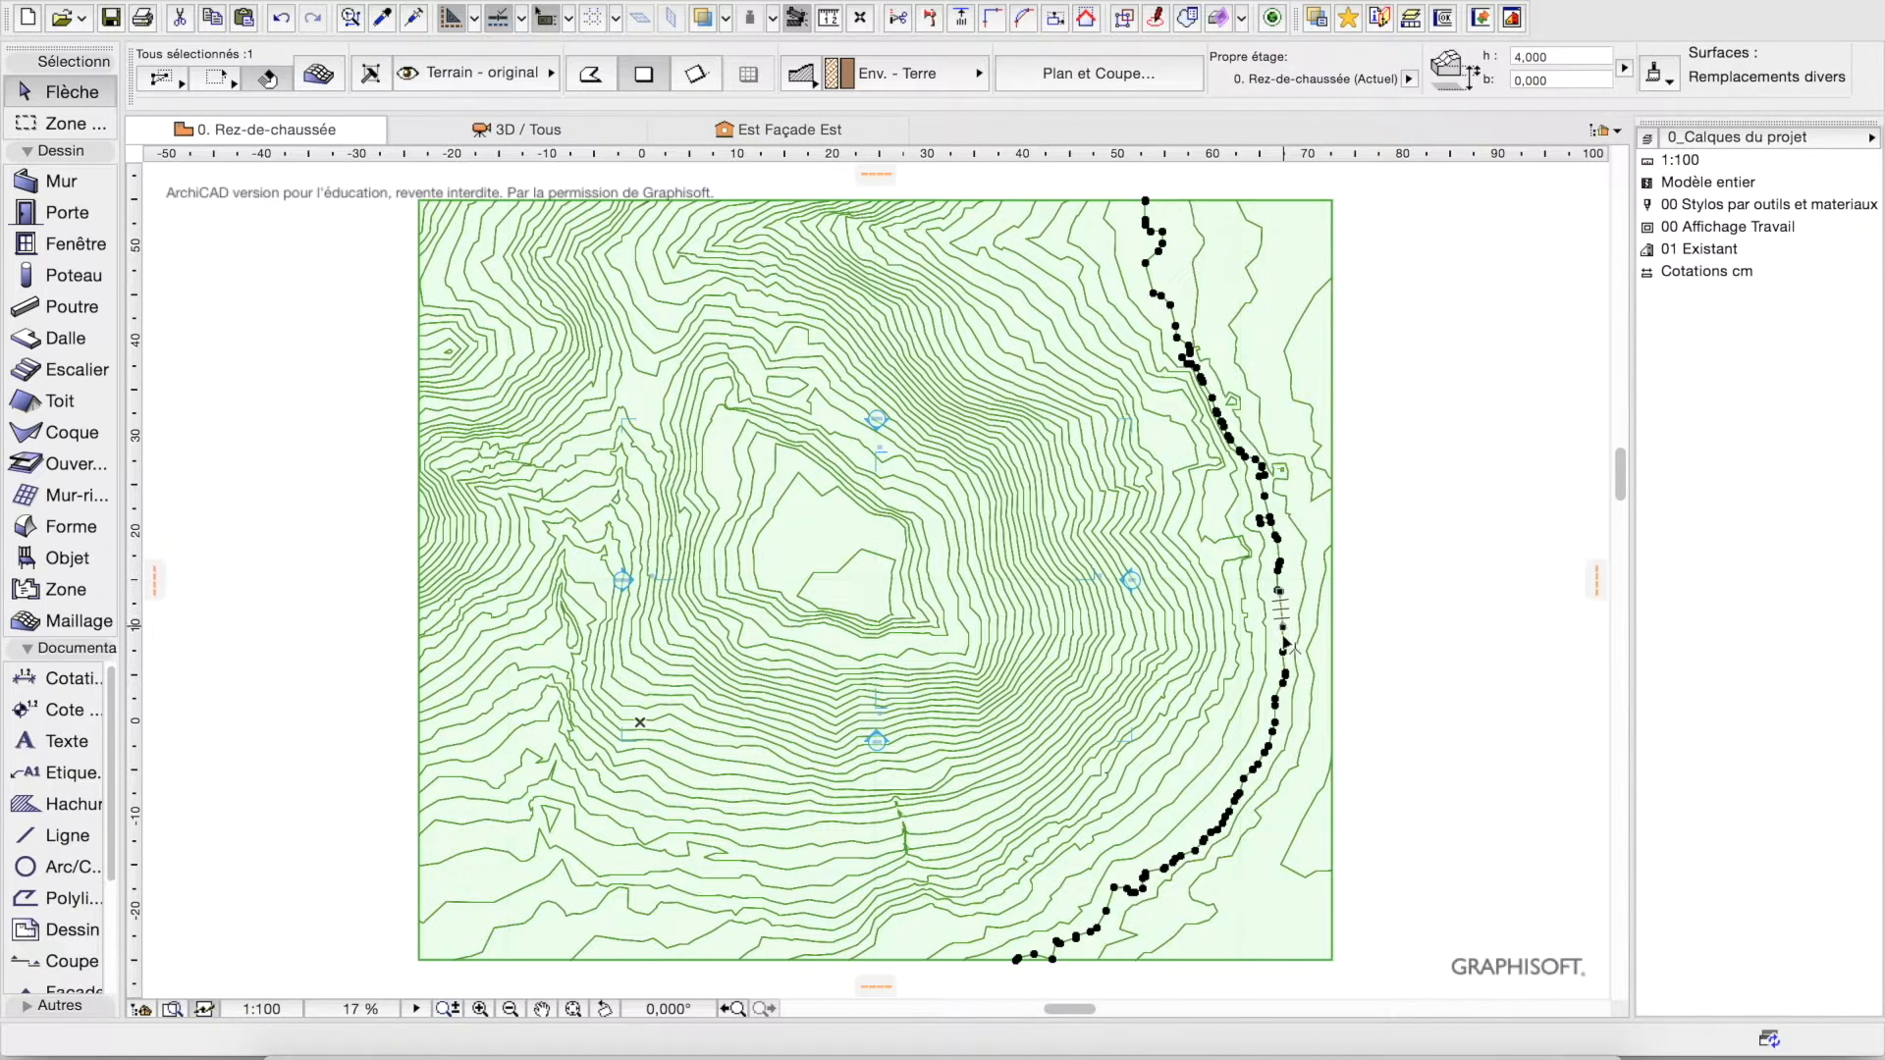
Set the heights of the next contours inward on the mesh's east side, entering 3 and 4 in turn.
left_click(1285, 630)
type("3")
key("Return")
left_click(1135, 308)
left_click(1139, 312)
type("4")
left_click(1075, 444)
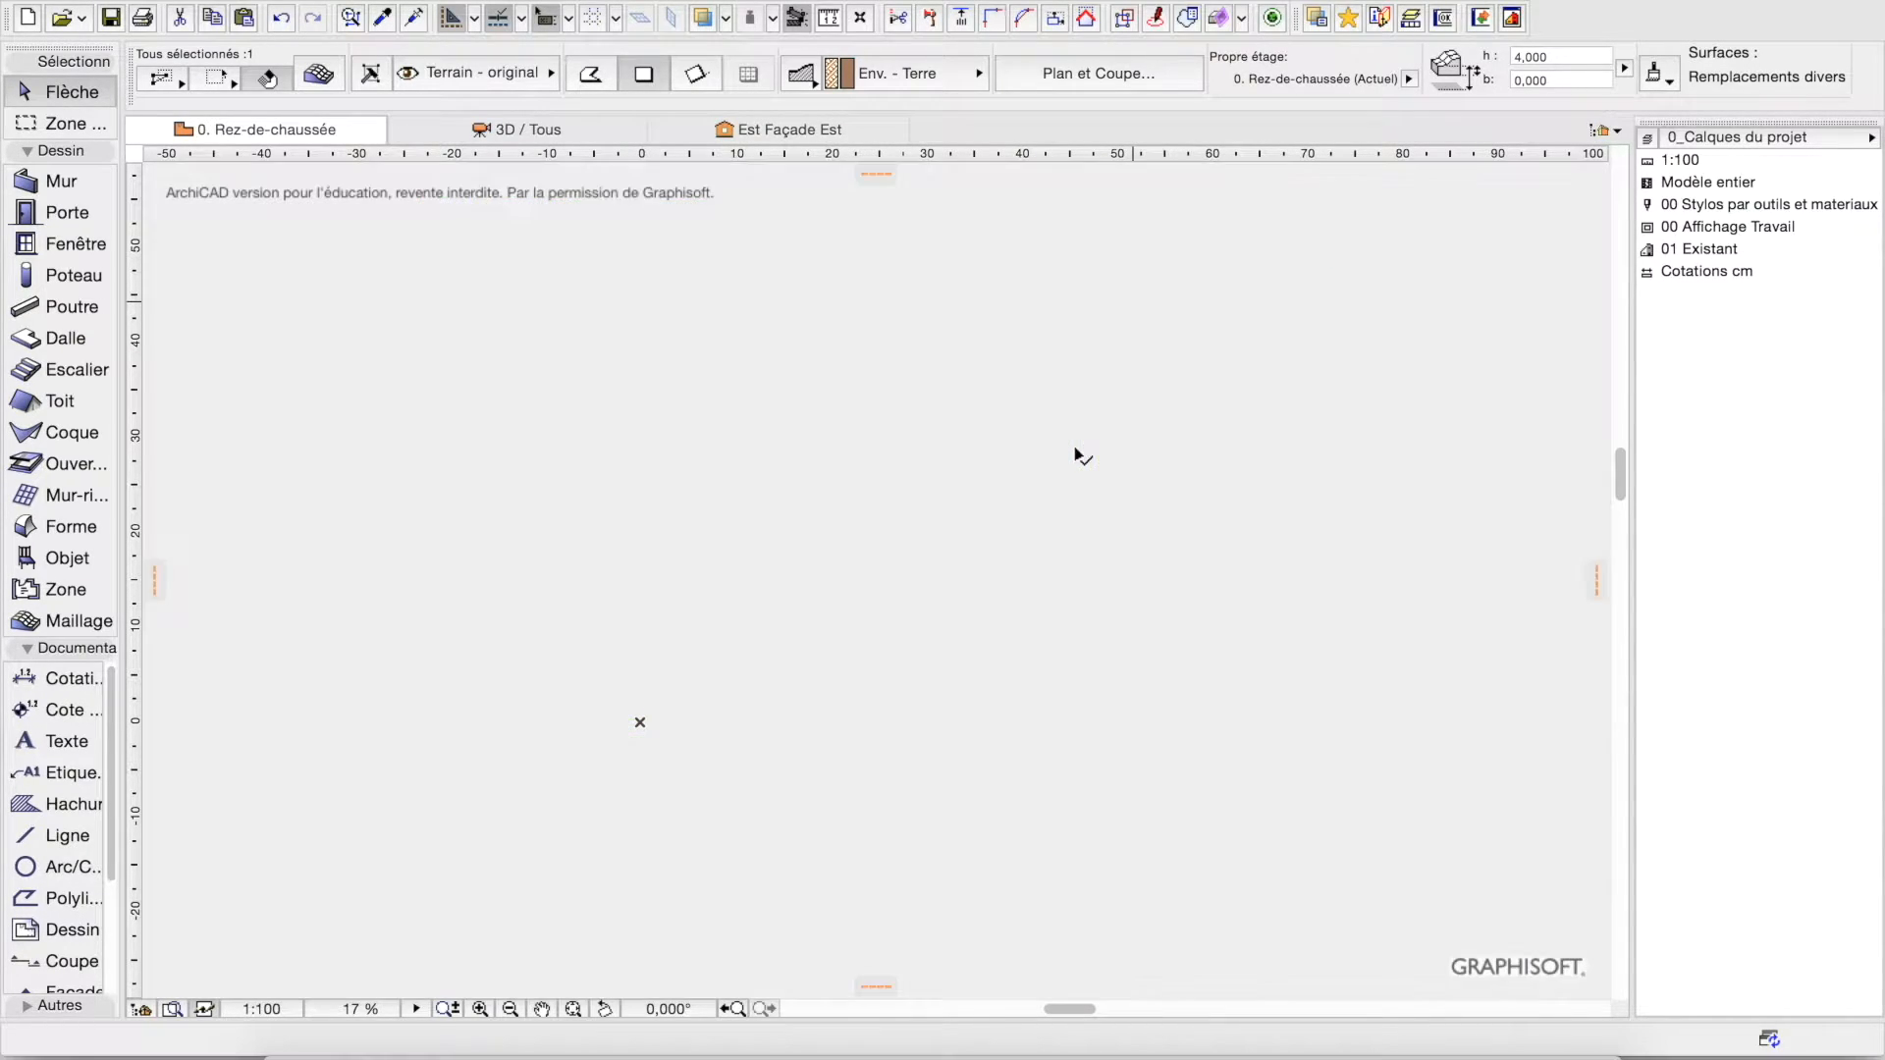
left_click(1112, 304)
type("4")
key("Return")
Continue inward on the east side and set the next four contours to heights 6, 7, 8 and 9, one per contour.
left_click(1175, 379)
type("6")
left_click(1079, 442)
left_click(1158, 396)
type("7")
left_click(1078, 441)
left_click(1158, 419)
type("8")
left_click(1078, 441)
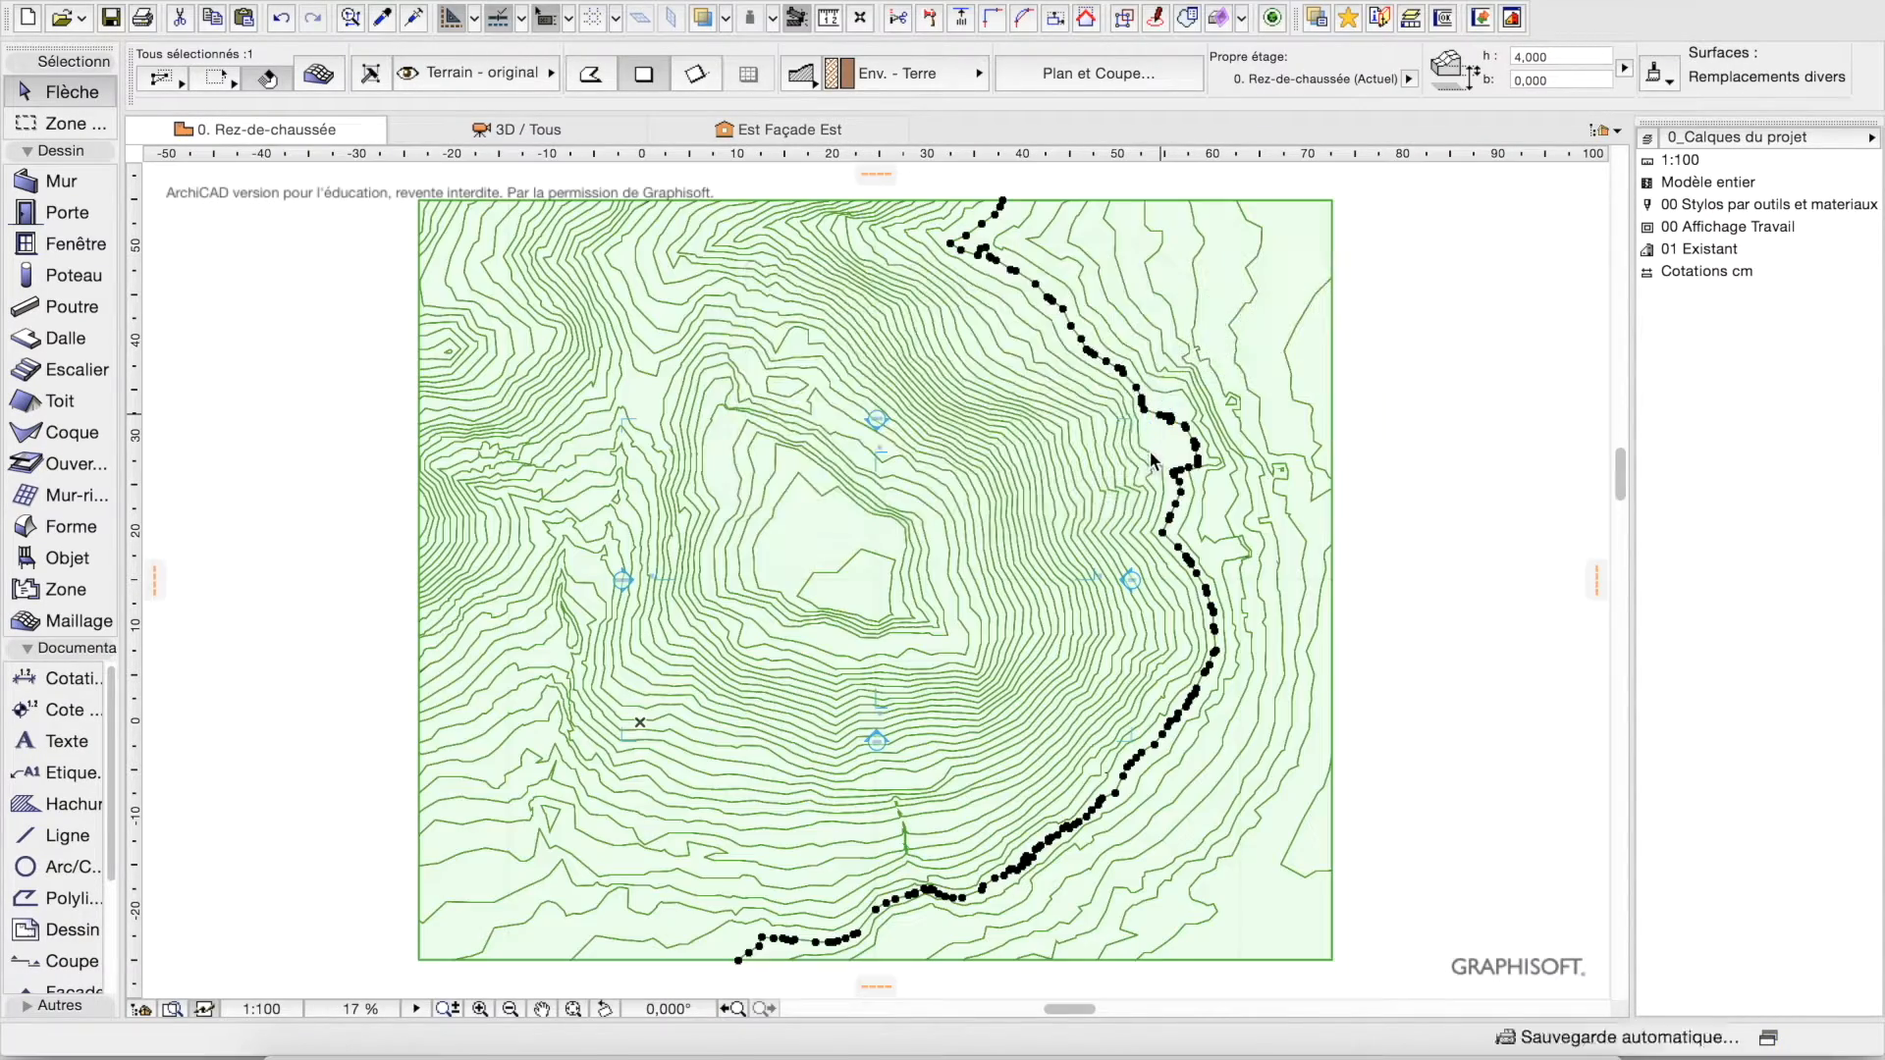
type("9")
left_click(1077, 442)
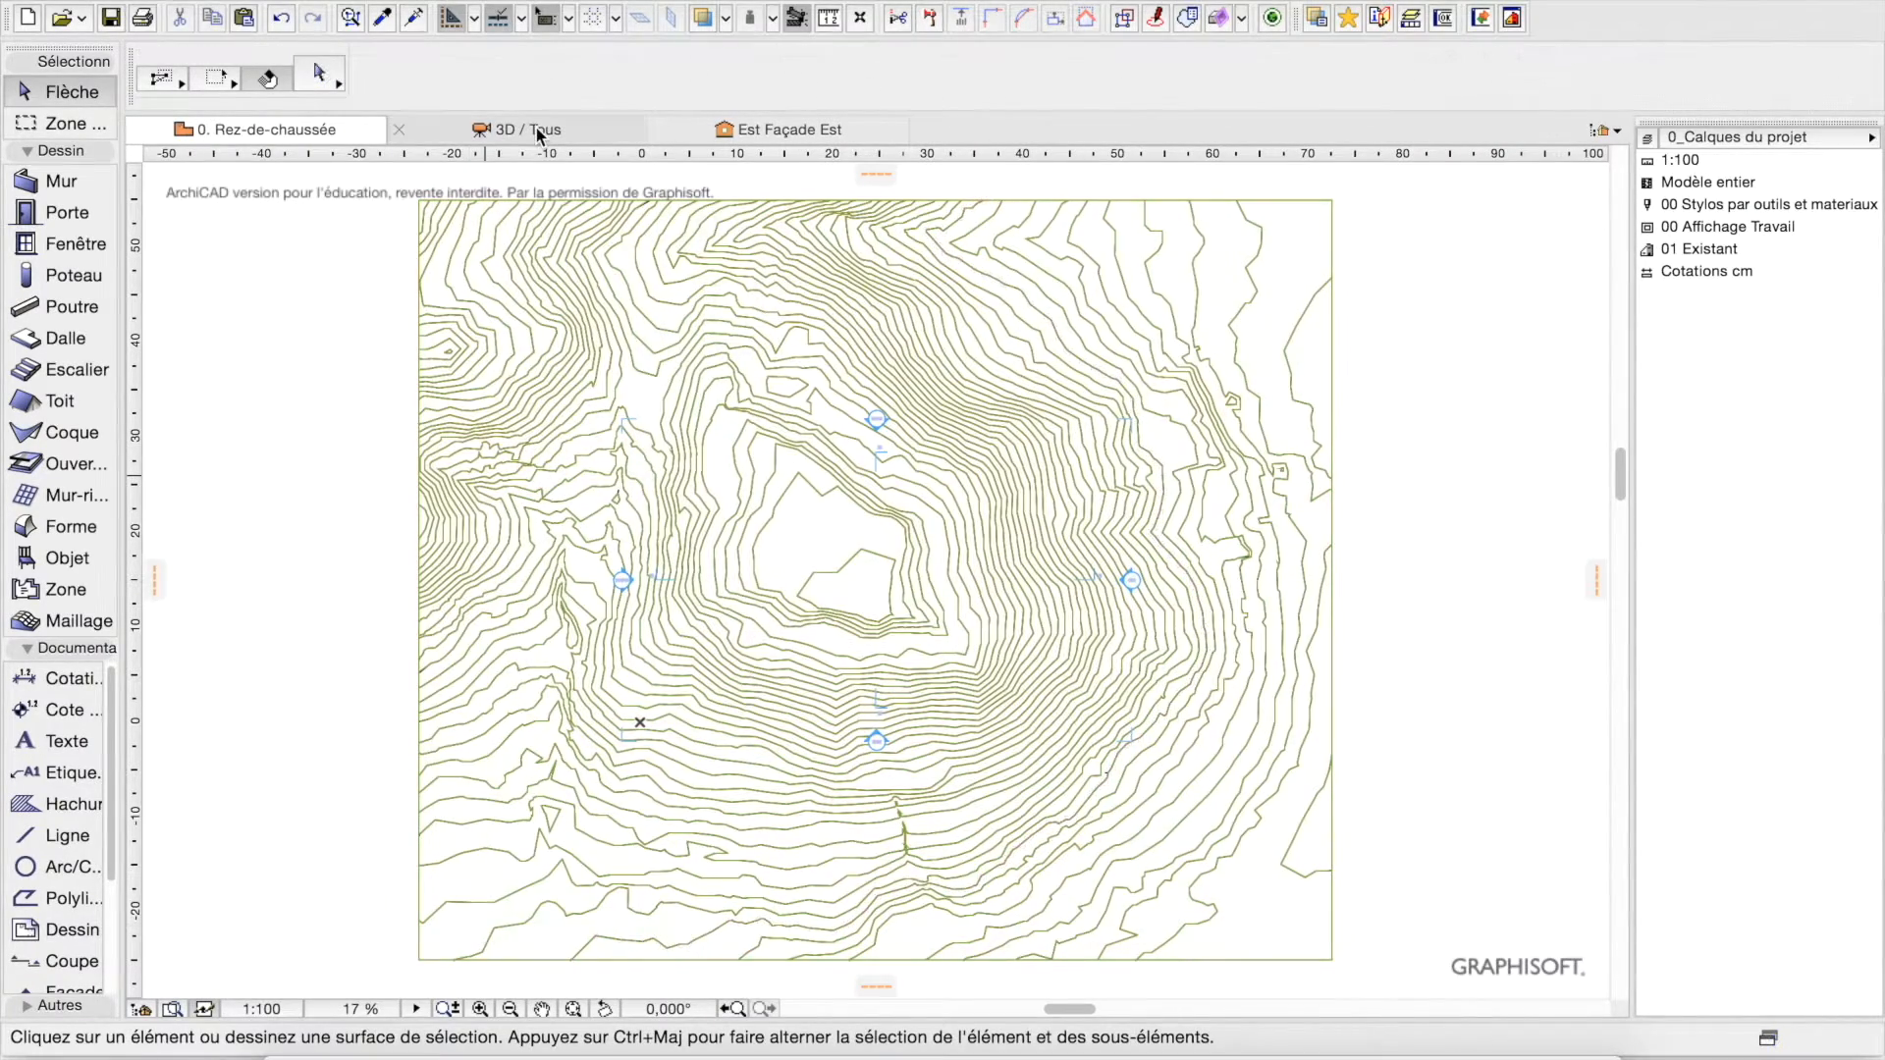
Select the whole terrain mesh in 3D and override its top surface with Peinture - Anthracite in its settings.
left_click(536, 128)
middle_click_drag(421, 871, 1296, 822, "shift")
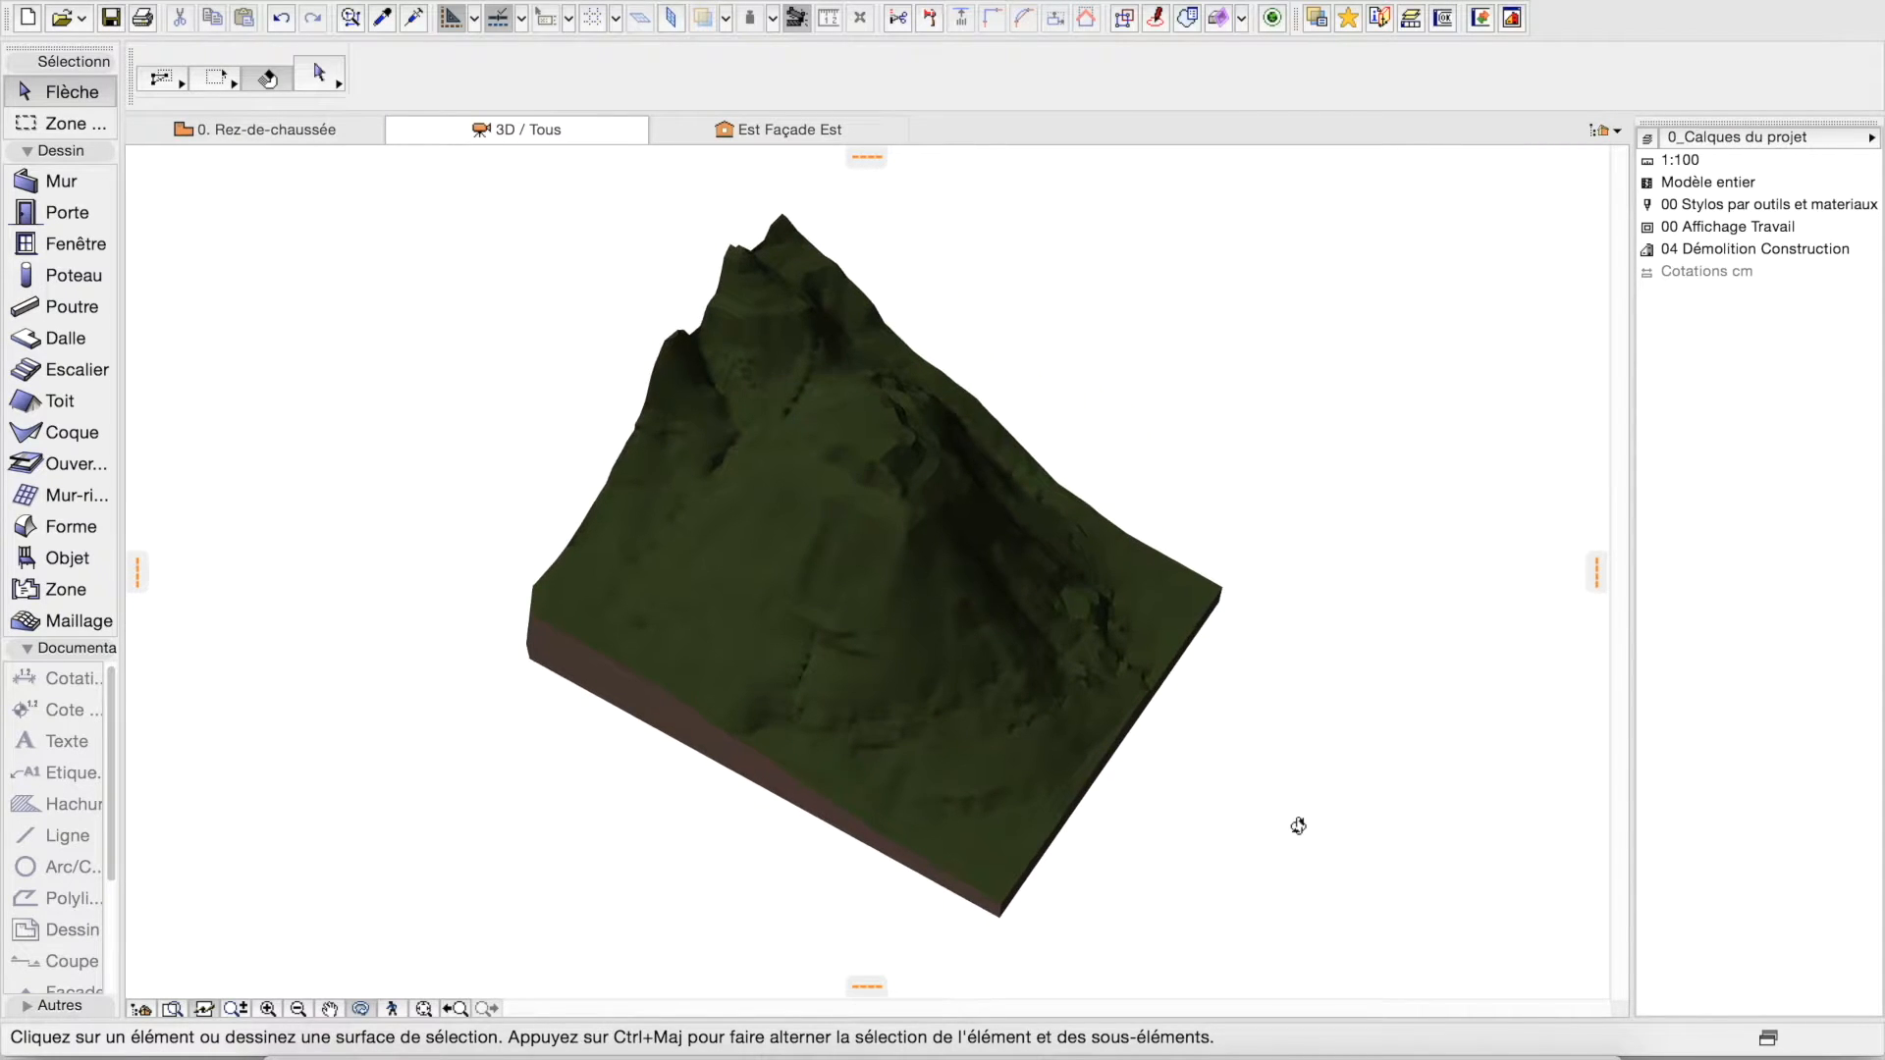
left_click(302, 252)
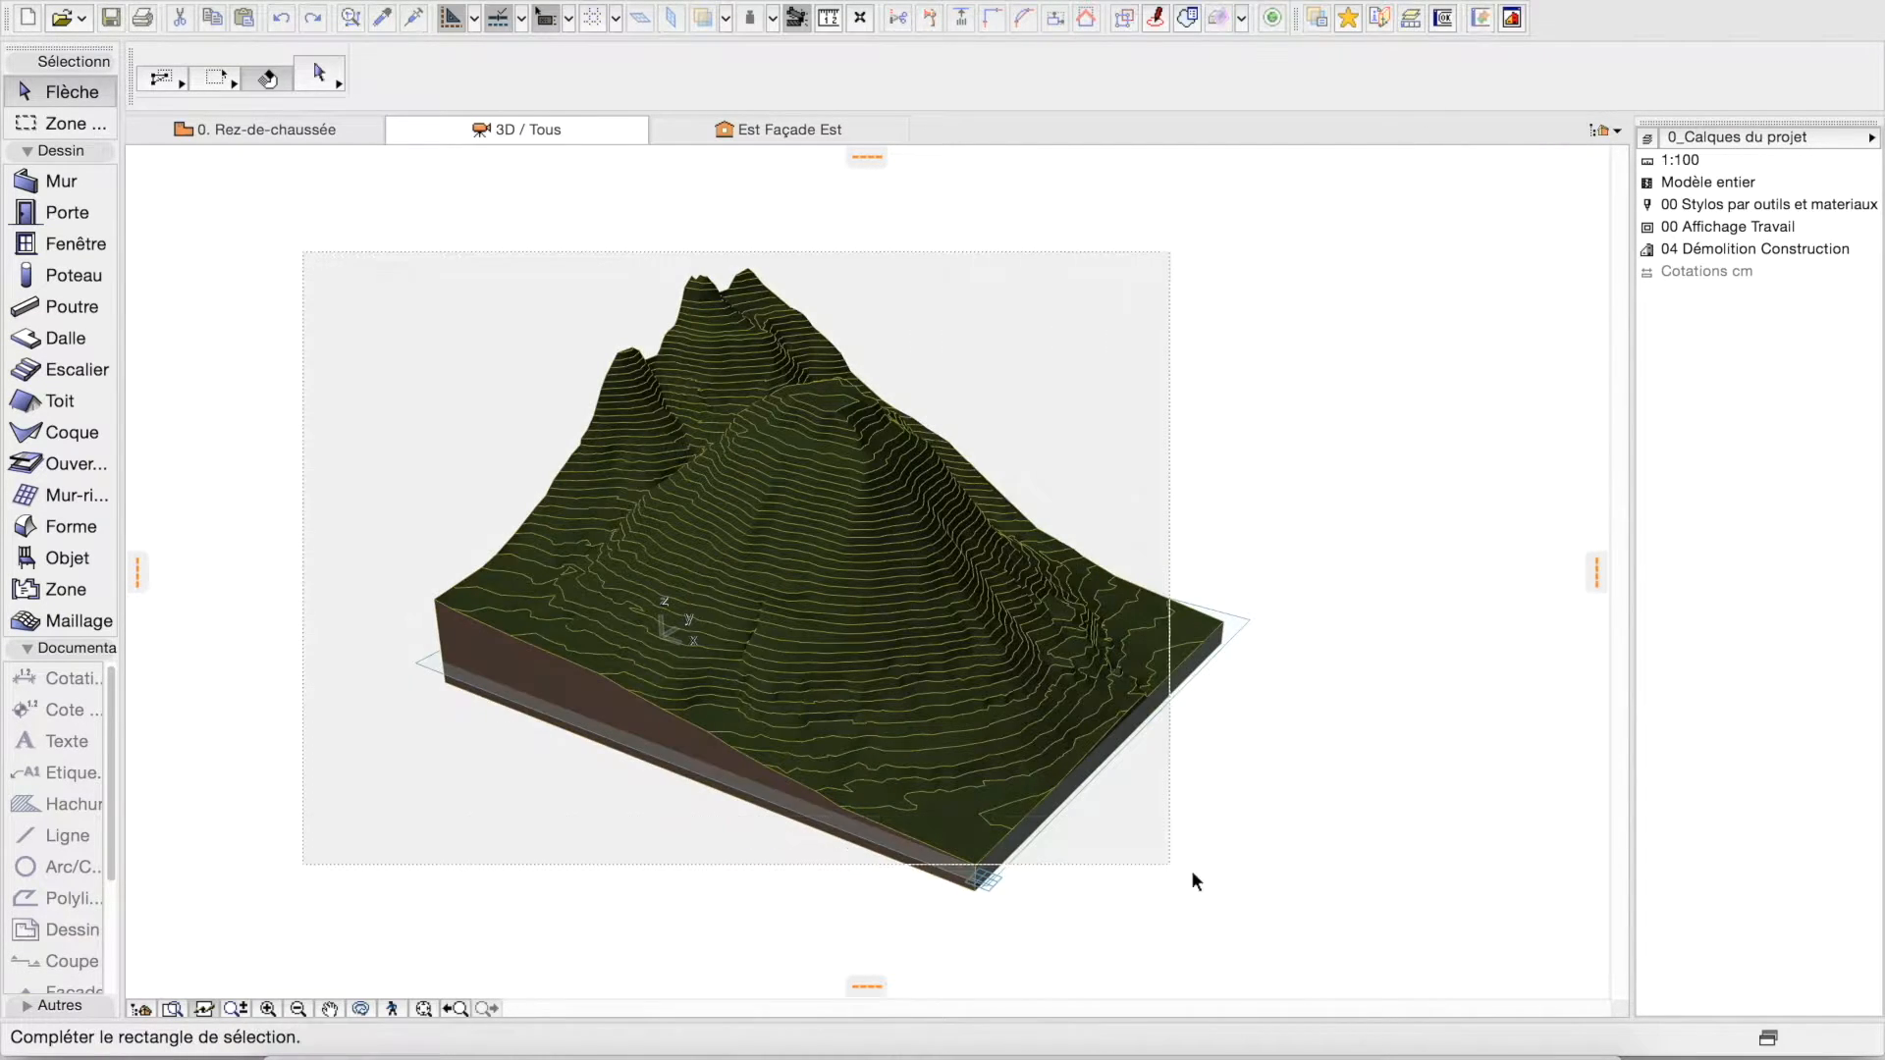
left_click(1359, 946)
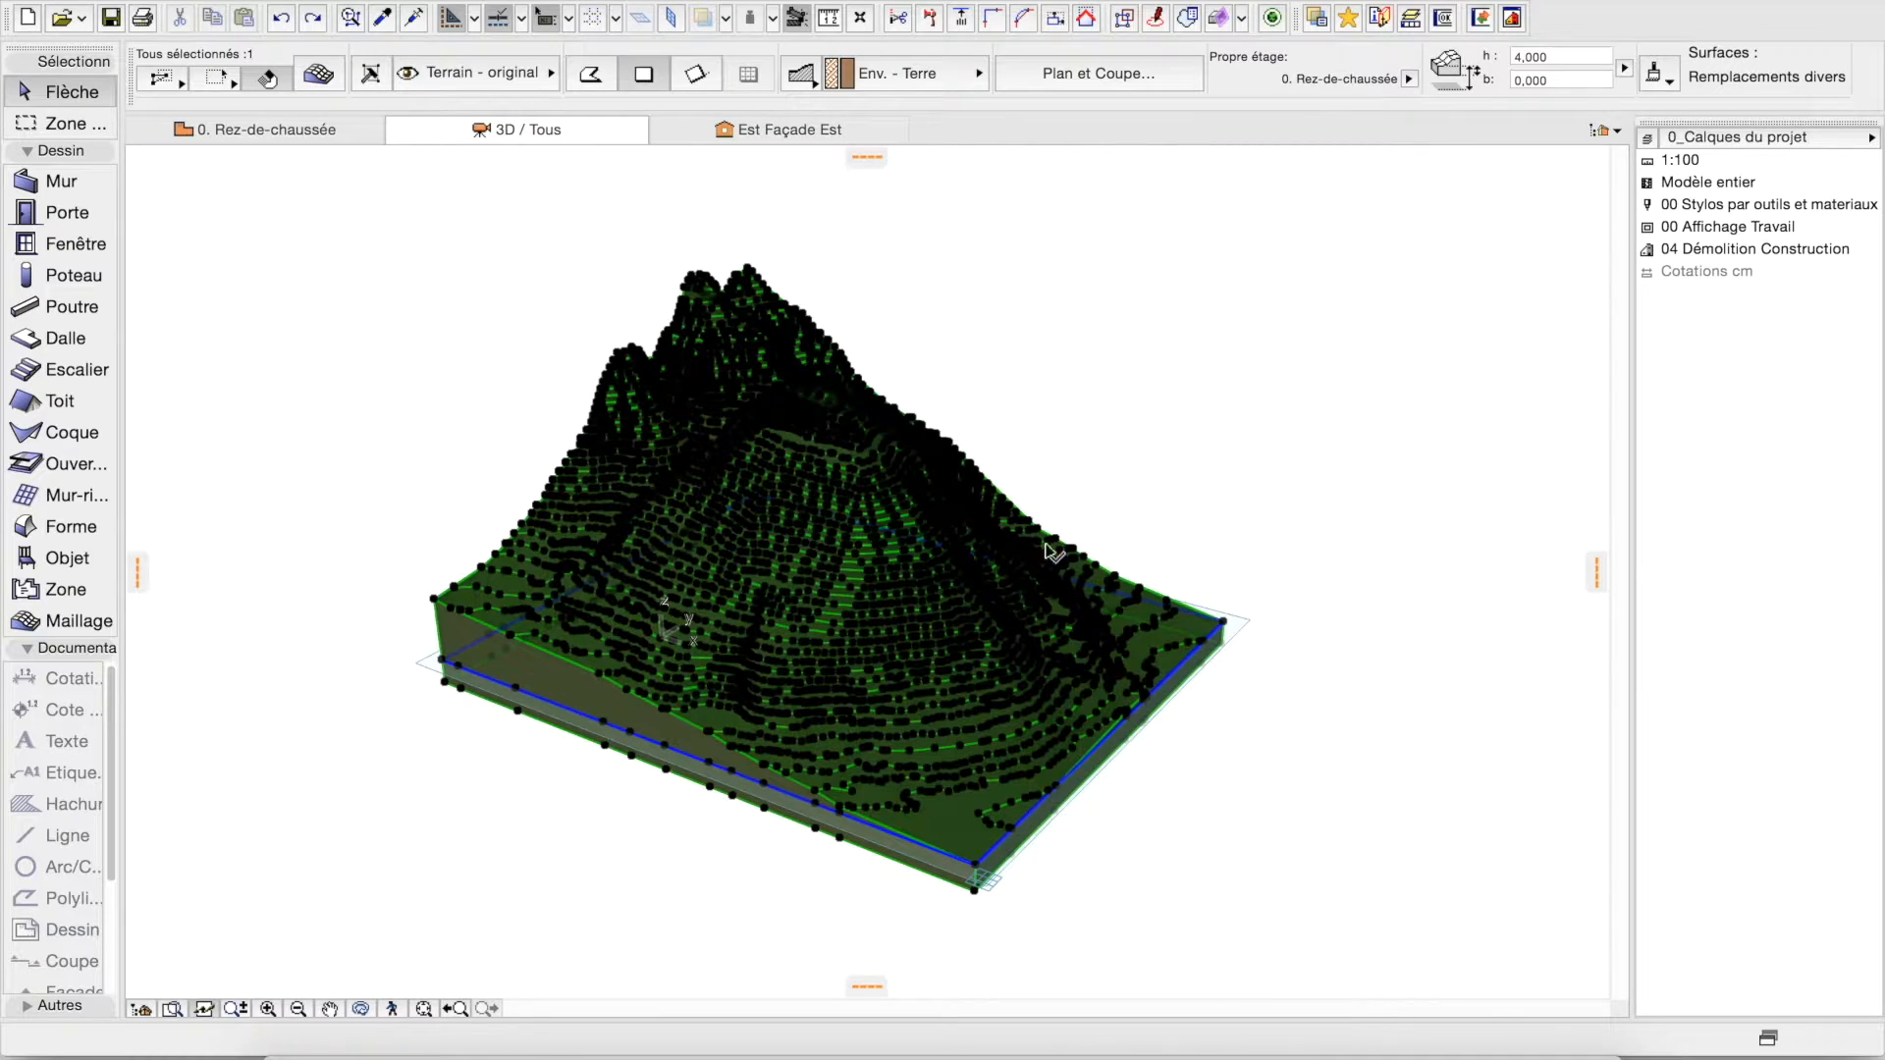
left_click(315, 78)
left_click(899, 456)
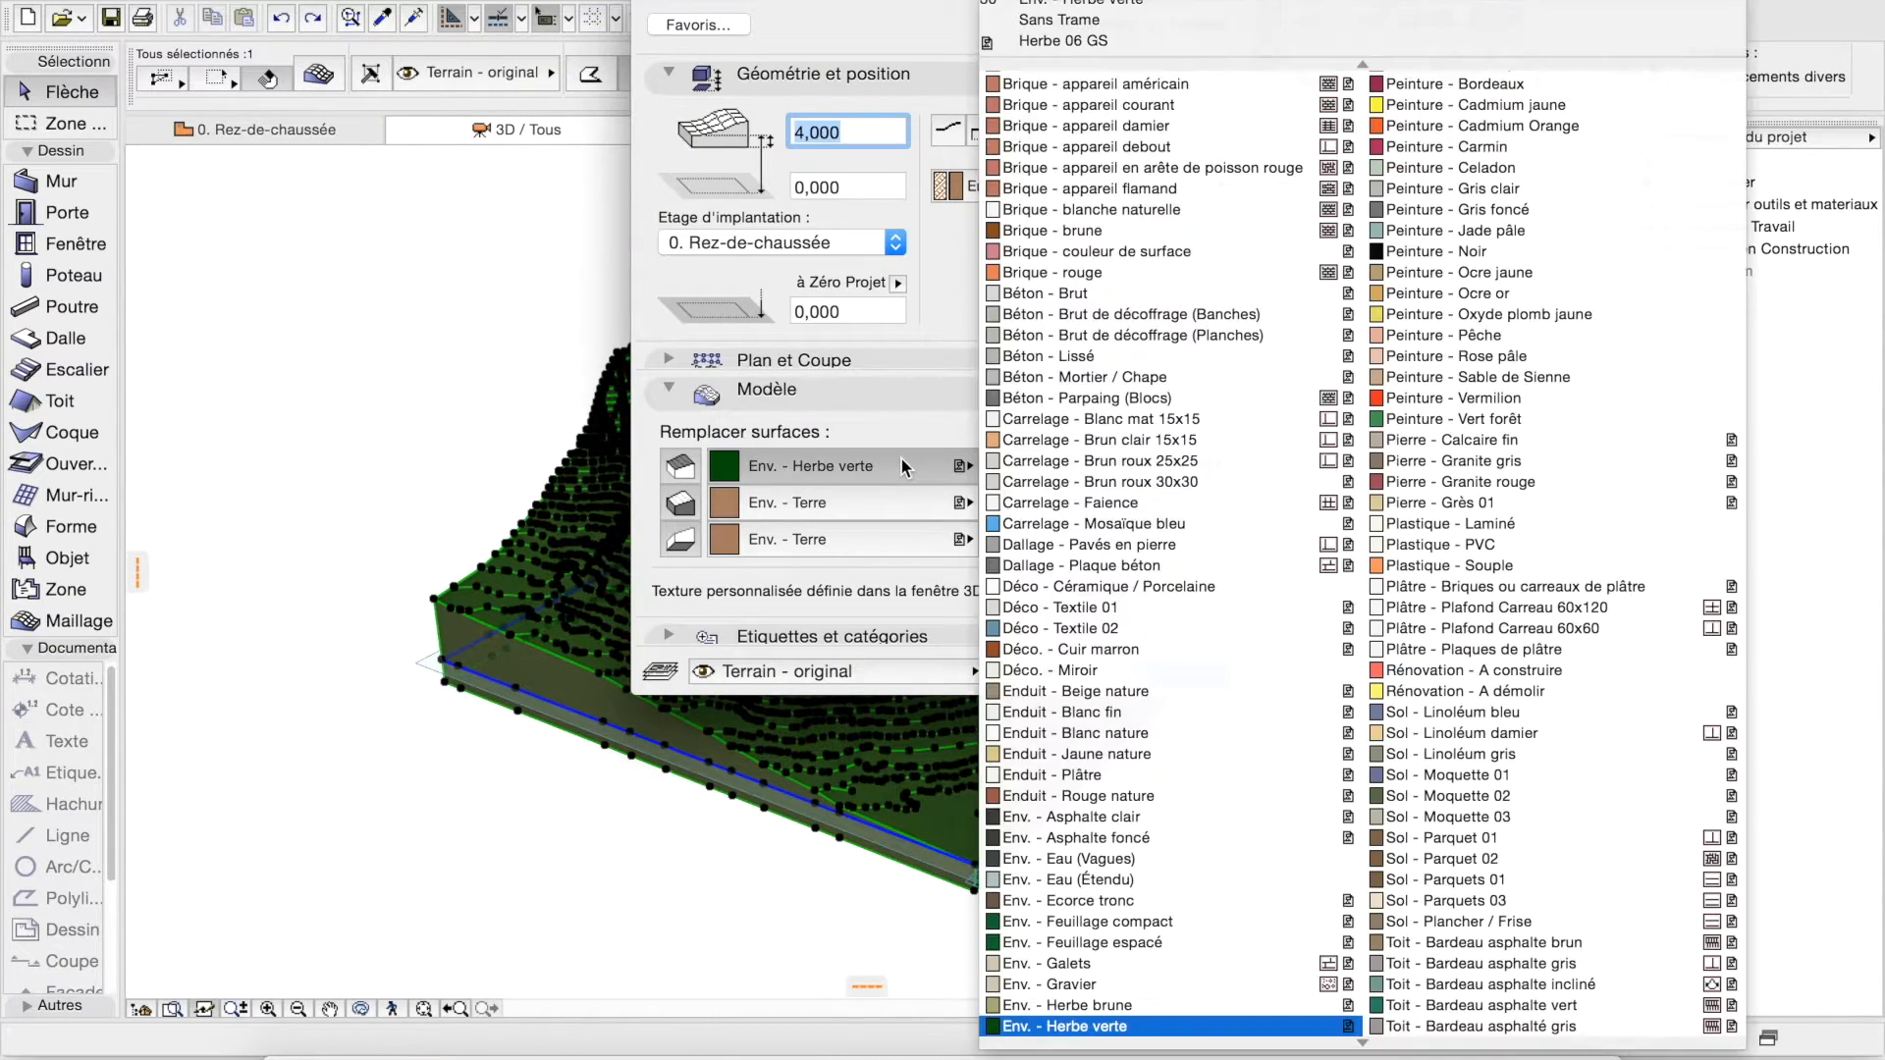
left_click(1492, 278)
mouse_move(1511, 69)
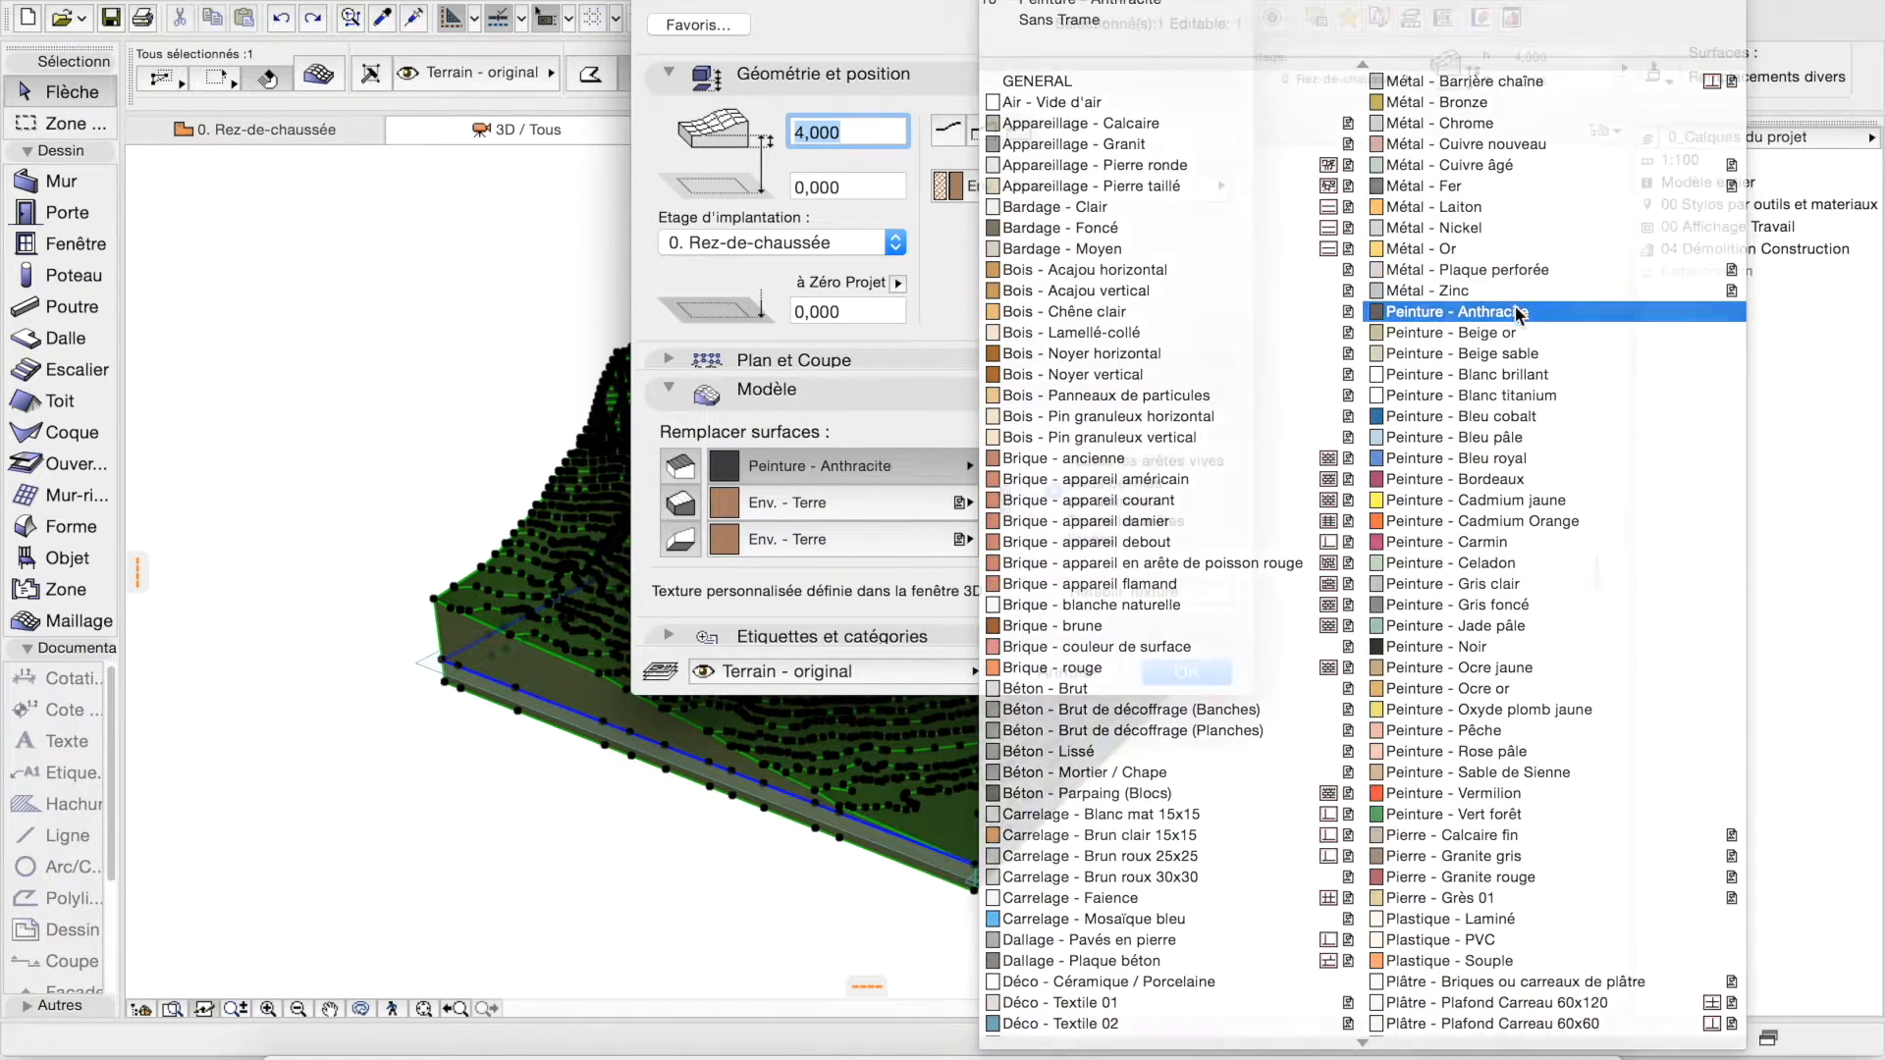
left_click(1517, 312)
Override the mesh's side and bottom surfaces with Peinture - Blanc titanium.
left_click(948, 508)
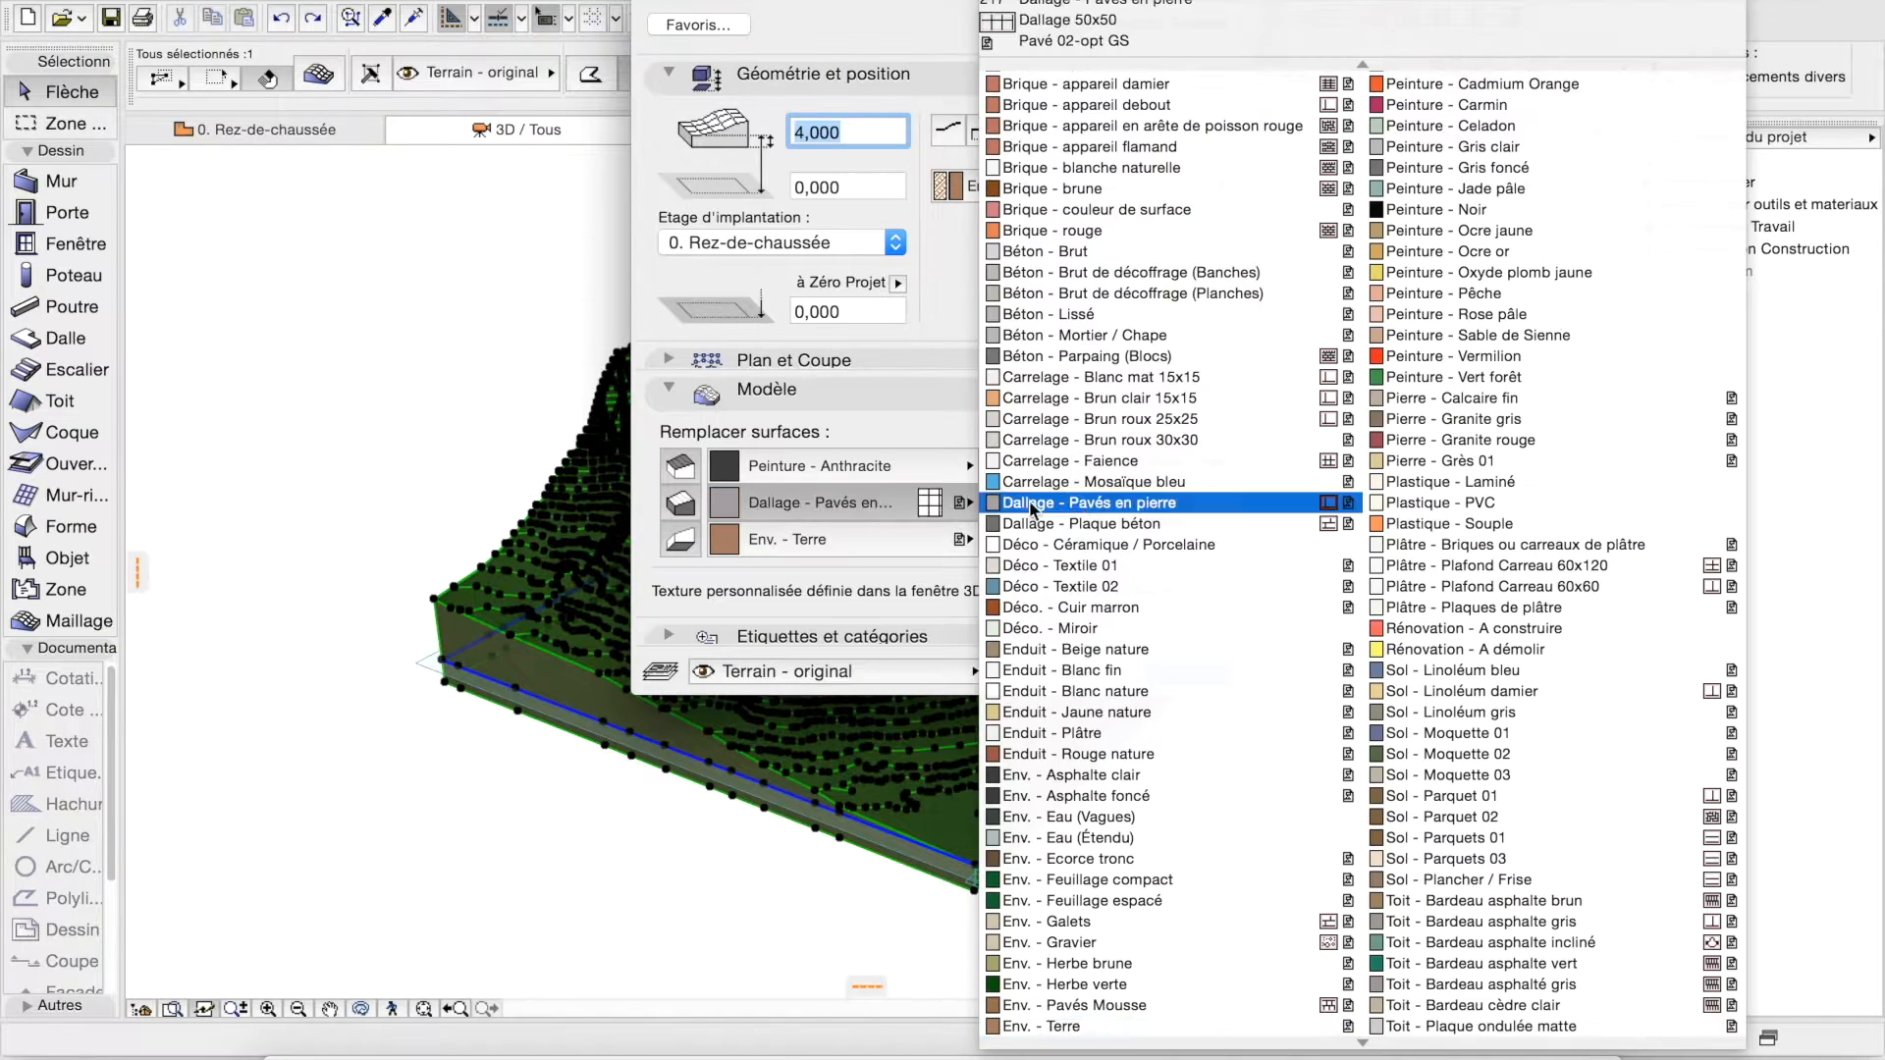
mouse_move(1523, 59)
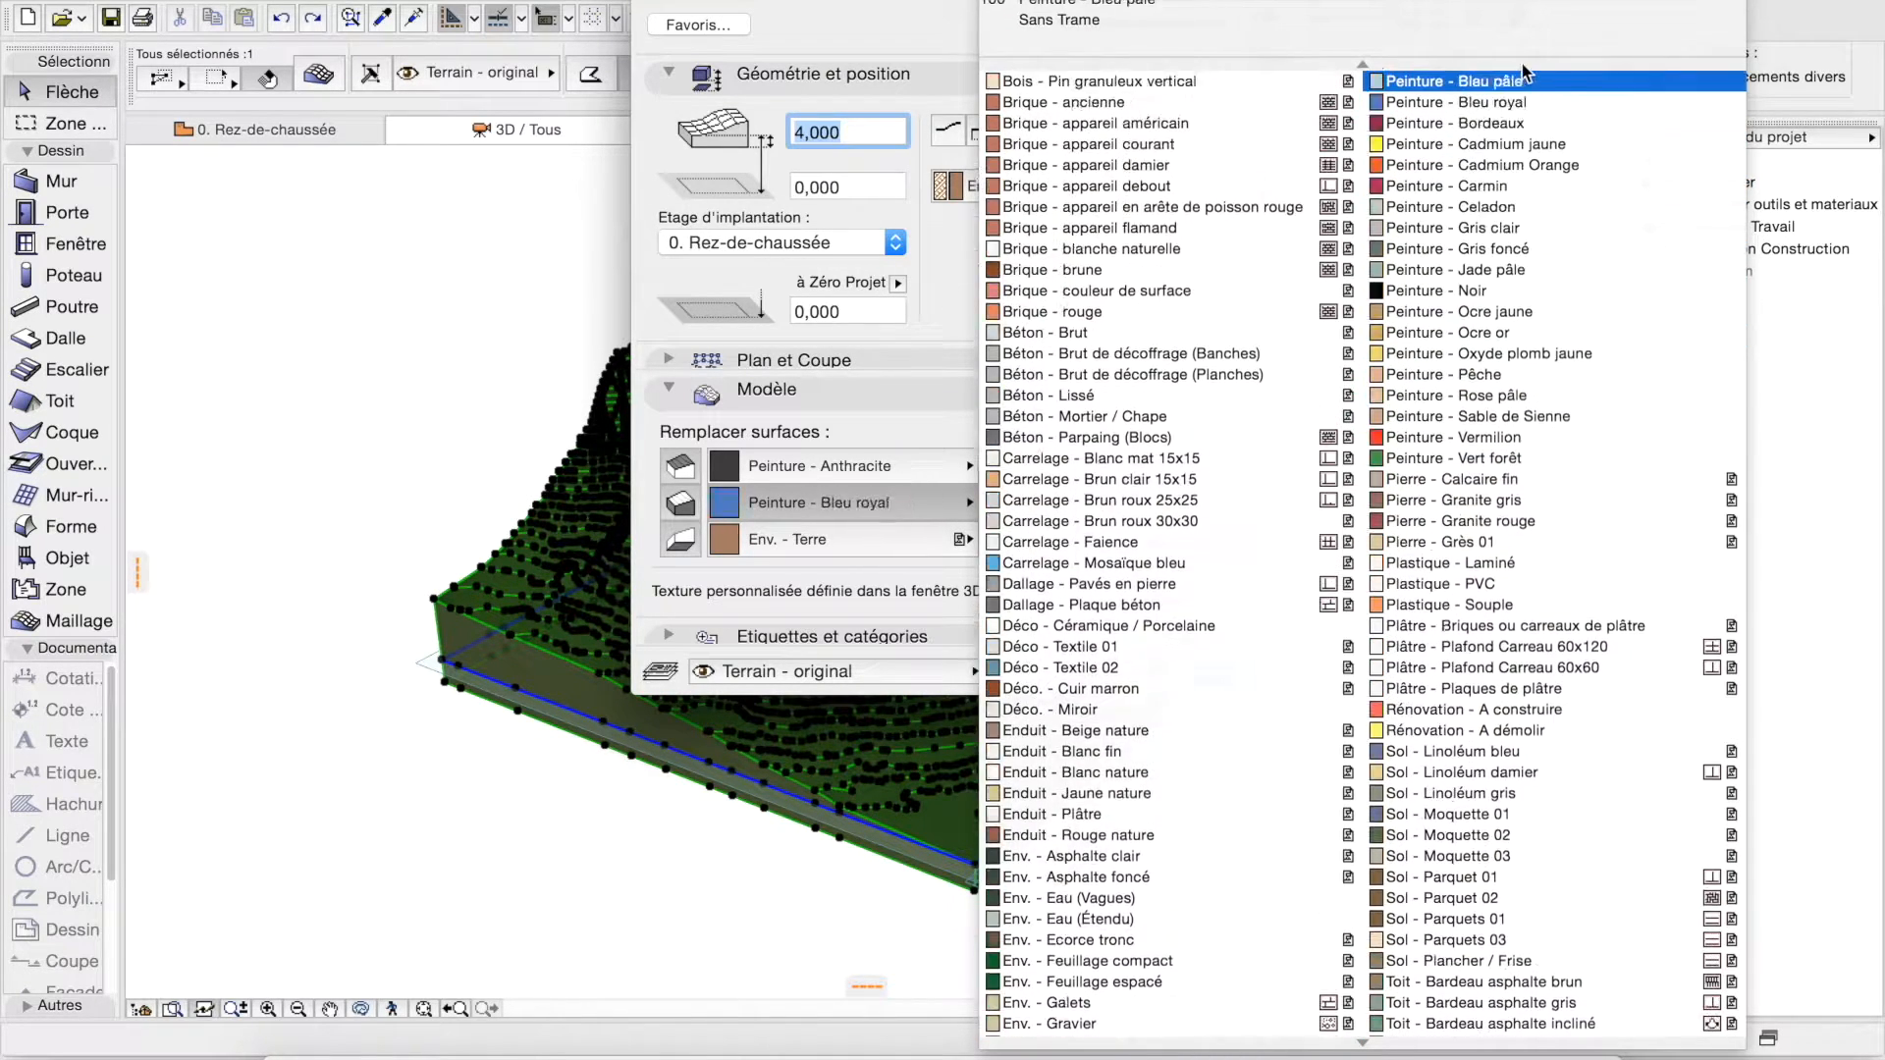
left_click(1492, 394)
left_click(945, 540)
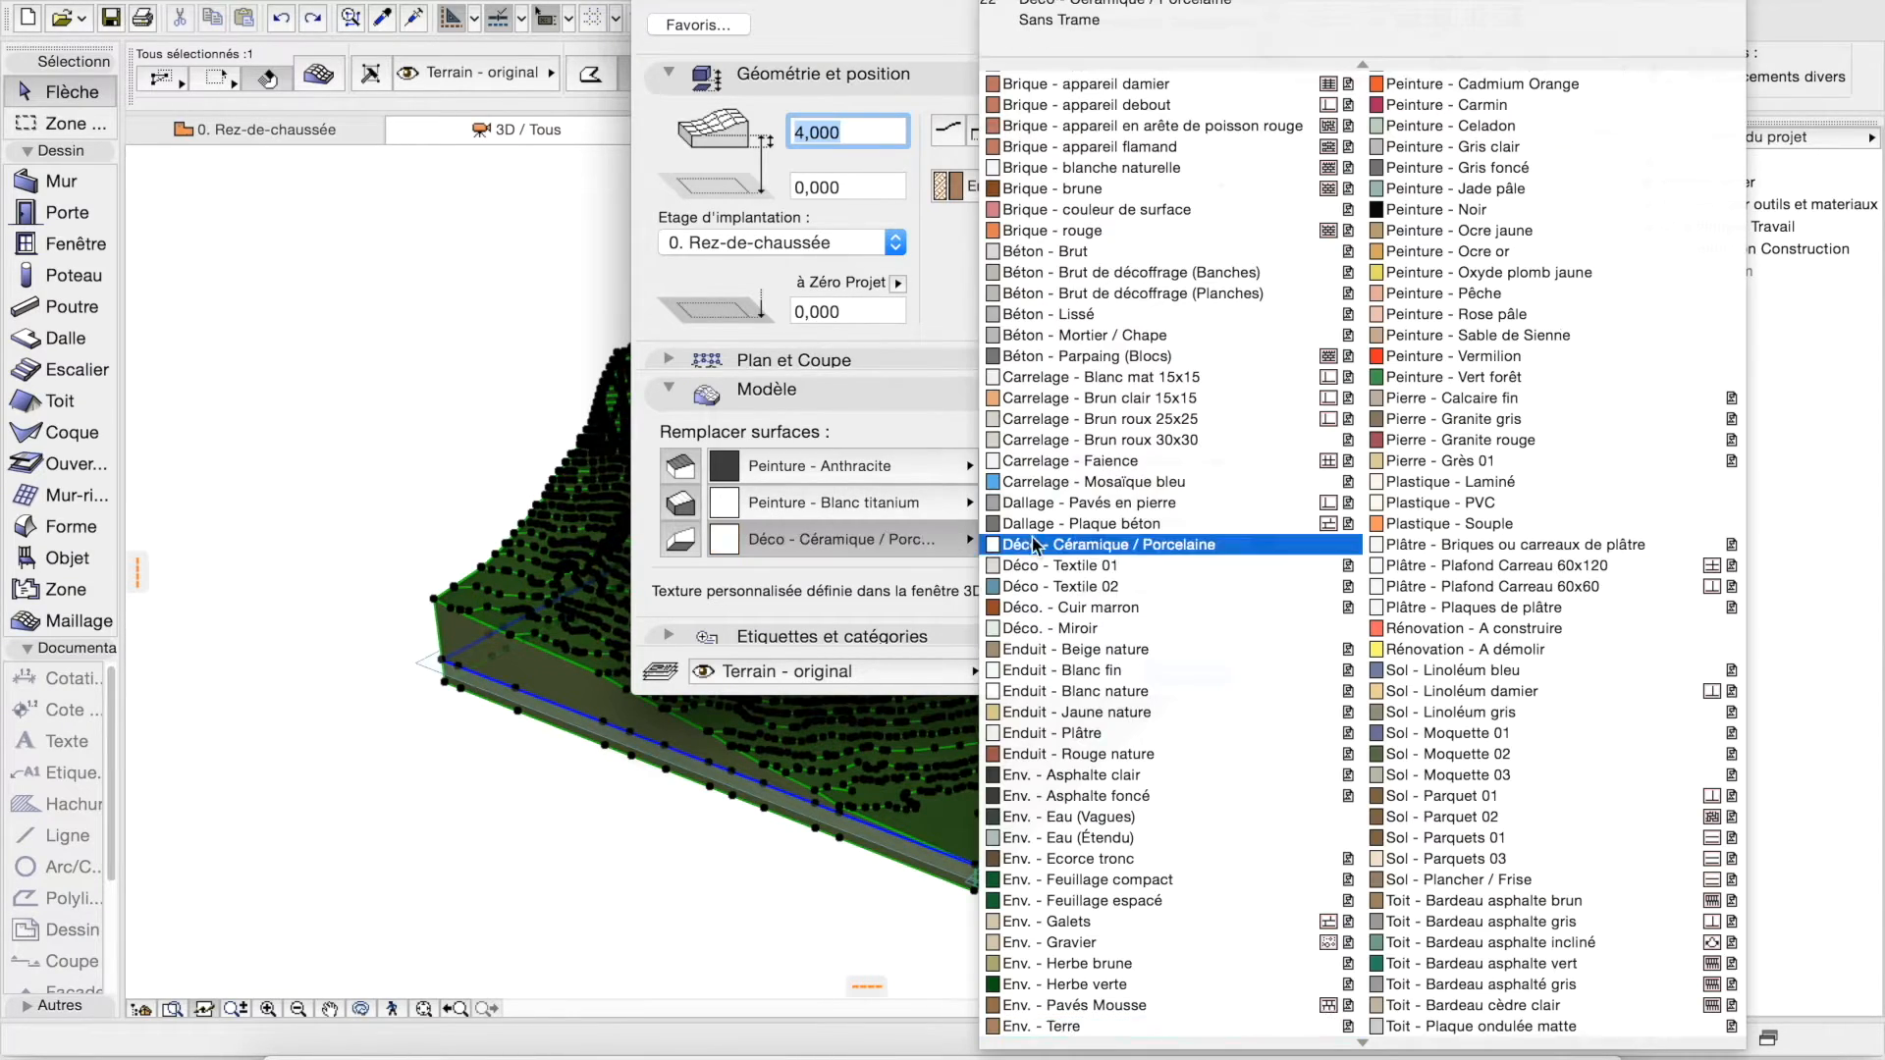
mouse_move(1450, 50)
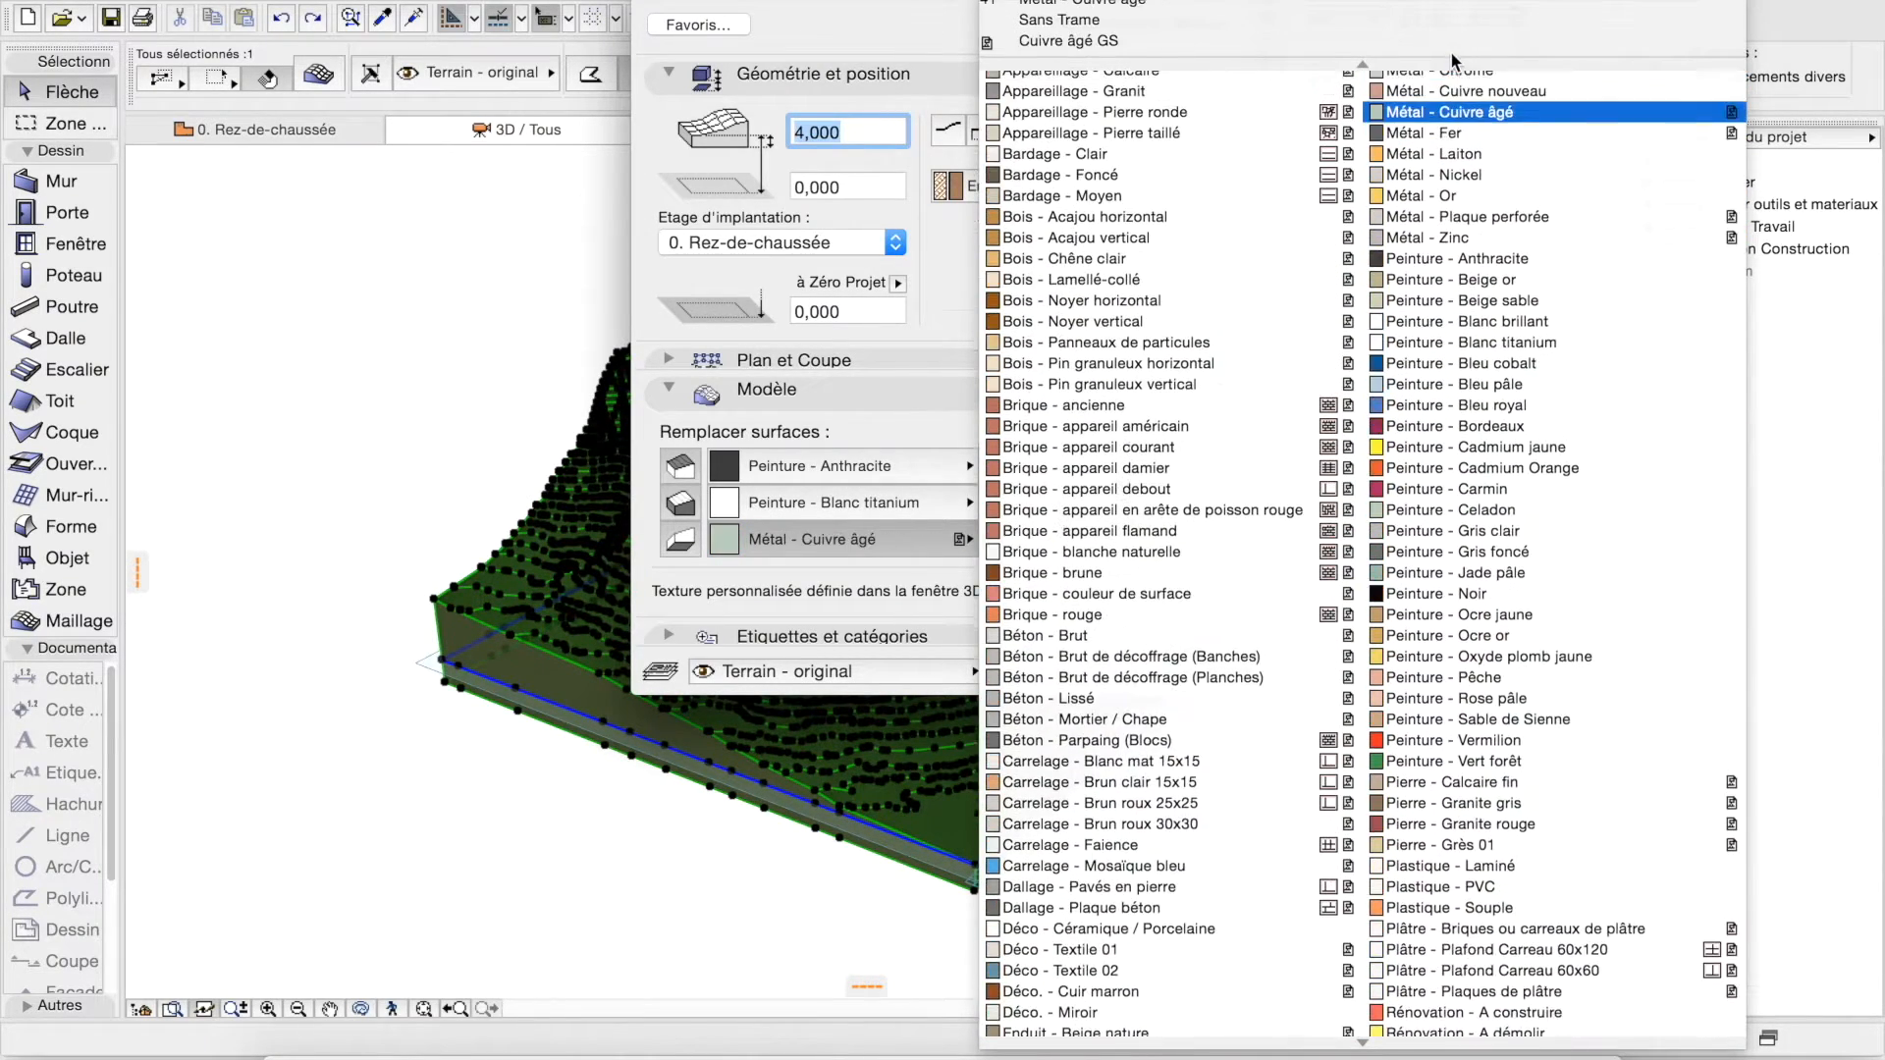
left_click(1478, 396)
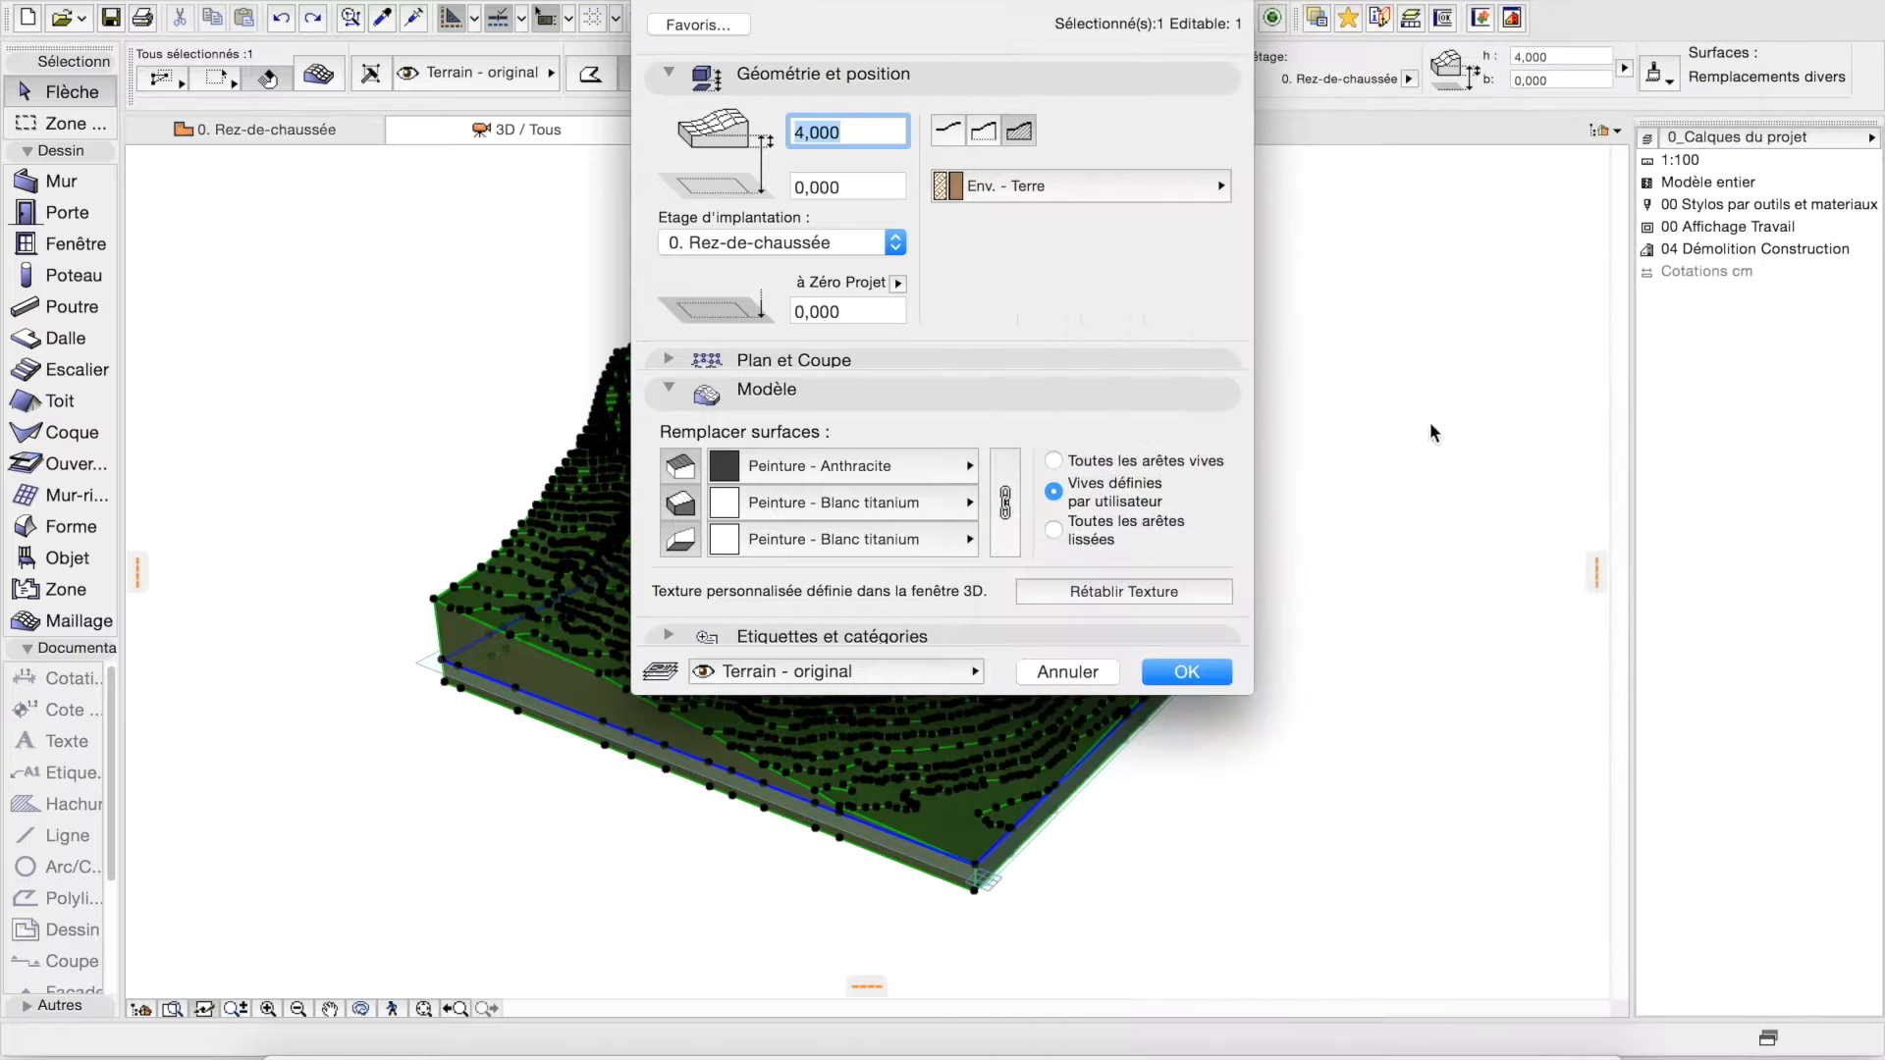
Smooth all the mesh's edges, apply the settings, and orbit around the deselected terrain to check its look.
left_click(1053, 530)
left_click(1169, 673)
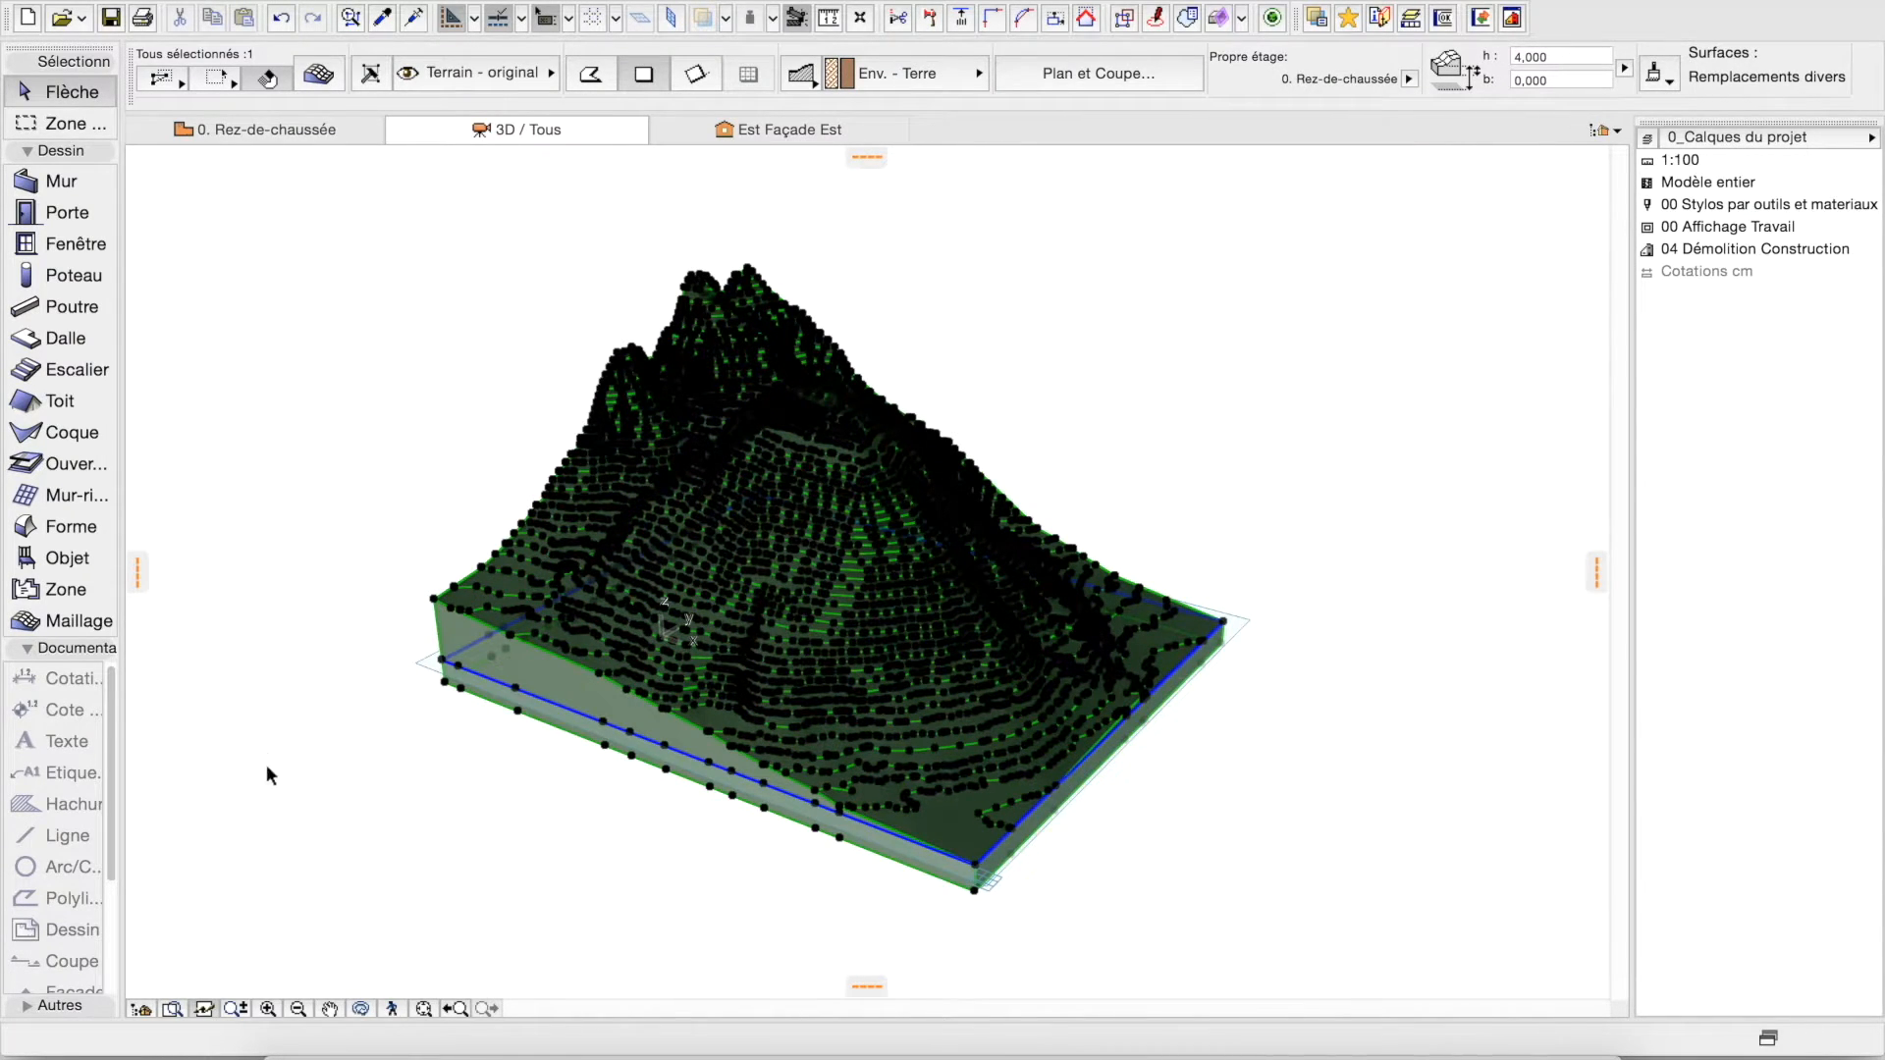
left_click(200, 403)
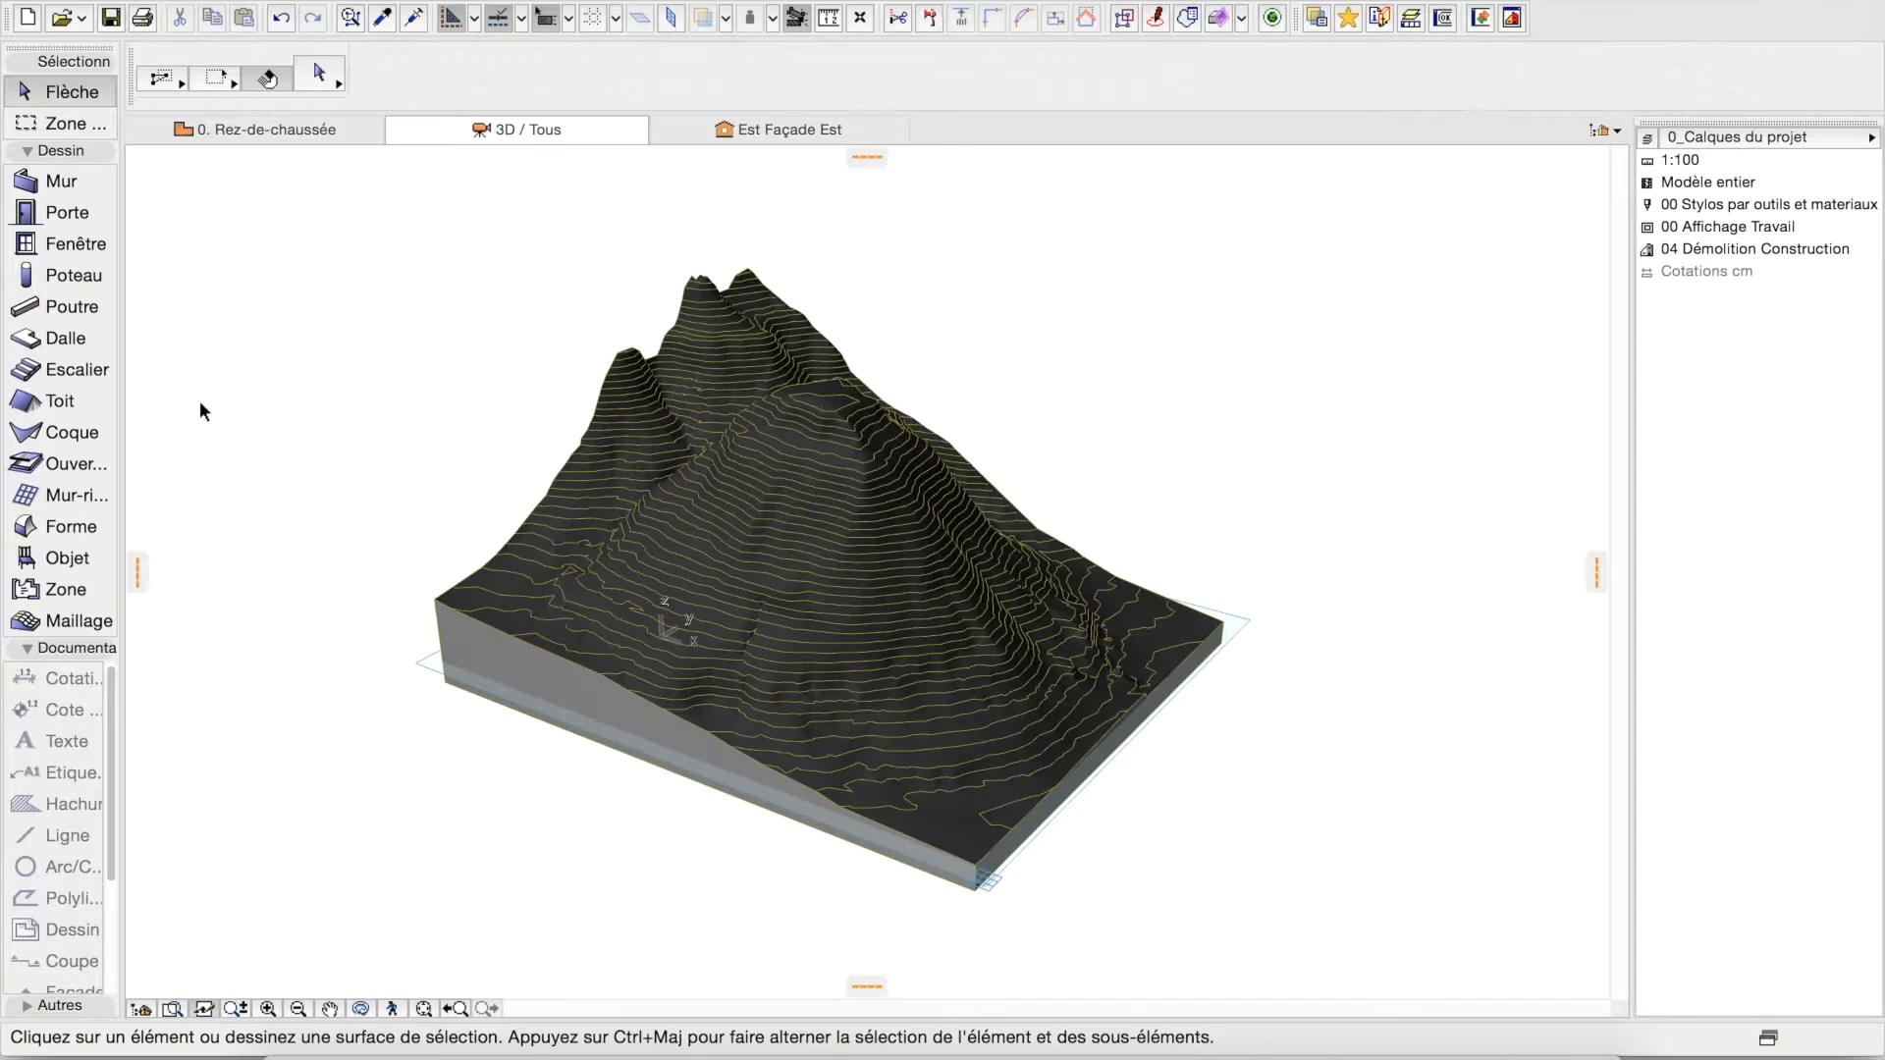
left_click(360, 1009)
left_click_drag(412, 765, 202, 349)
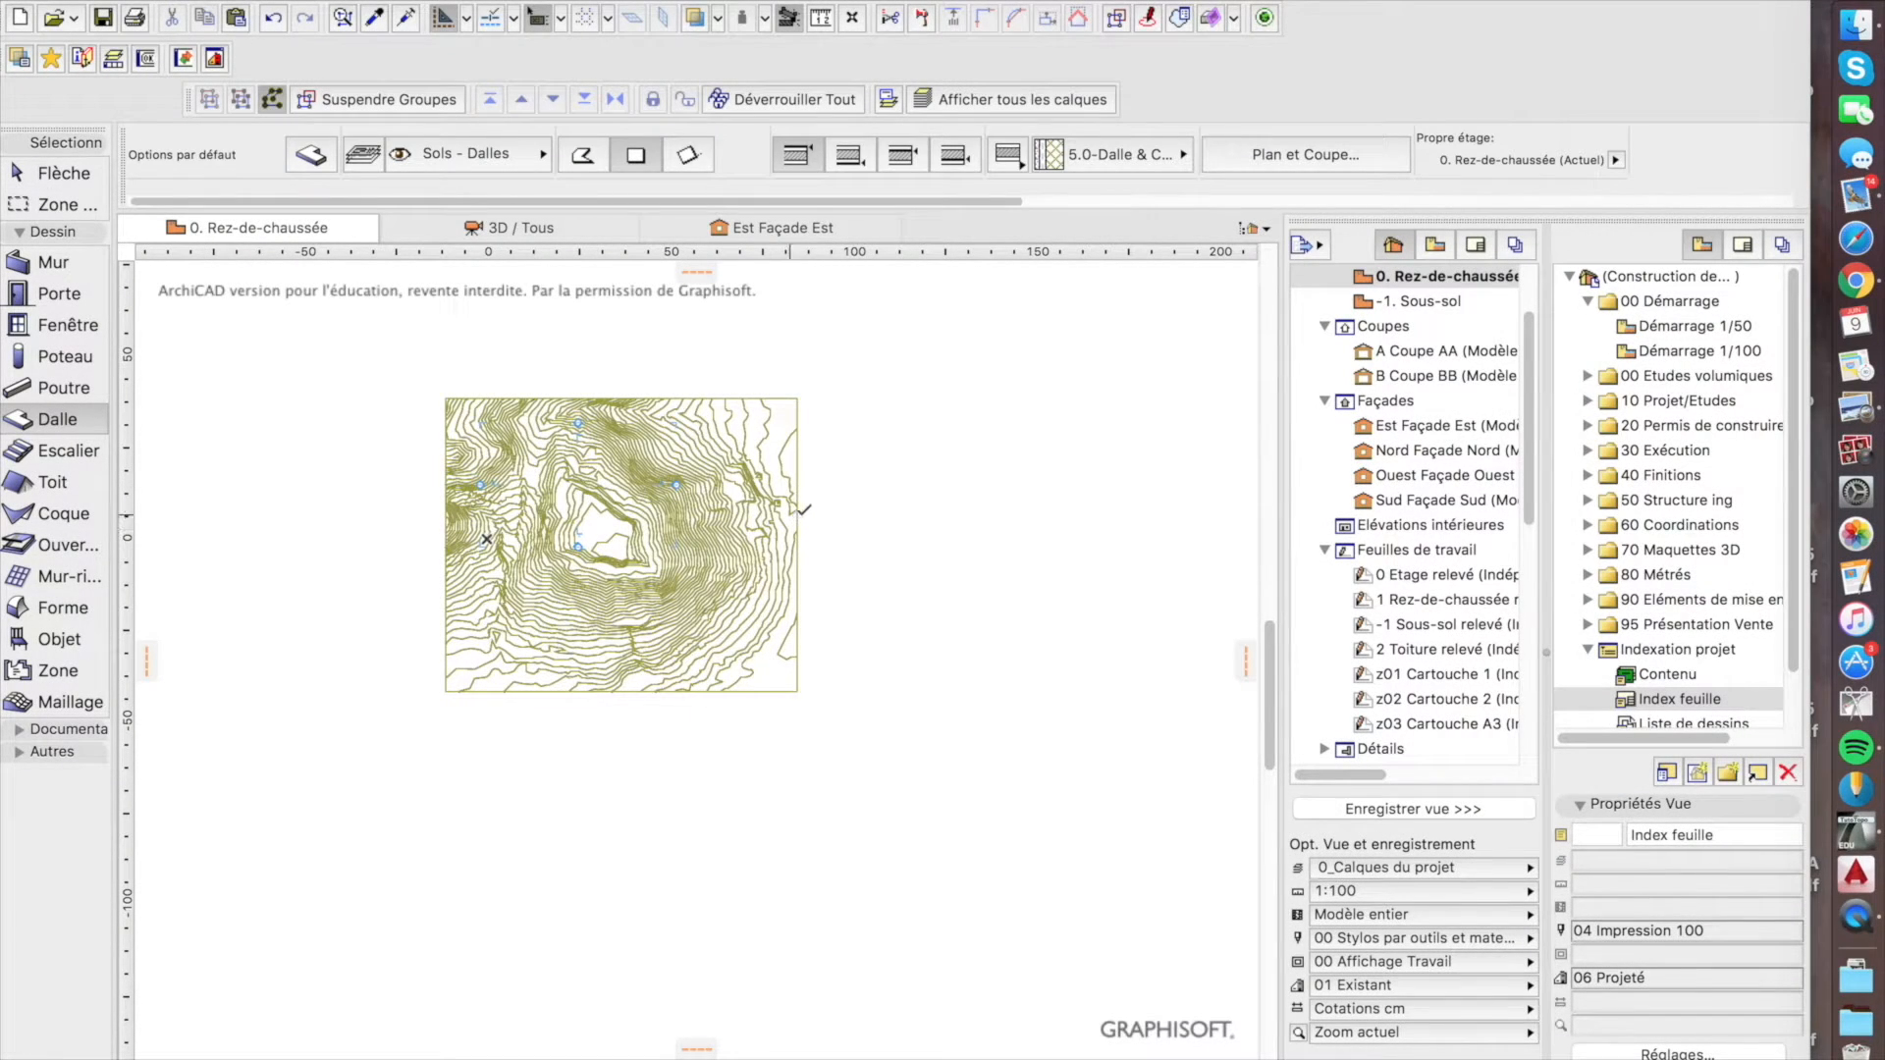
Draw a small rectangular slab just east of the terrain in the ground-floor plan and show it in 3D.
left_click(816, 508)
left_click(491, 227)
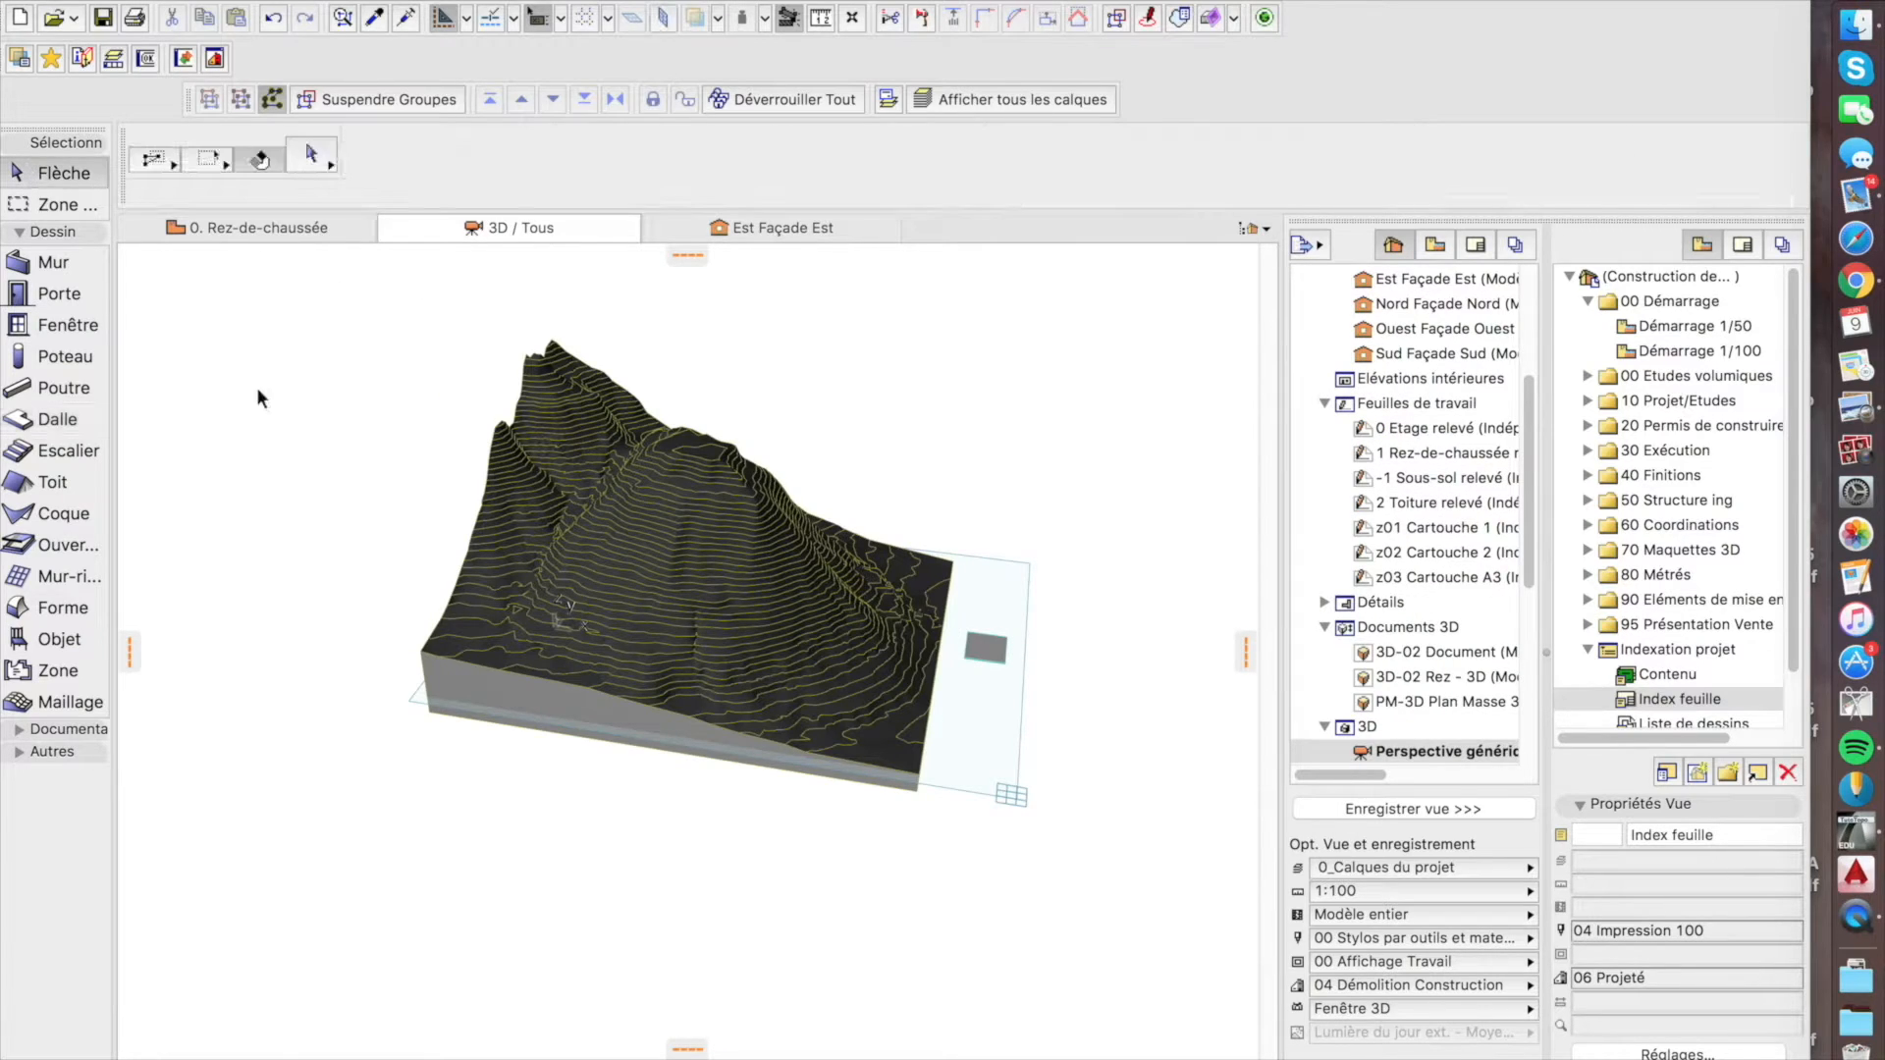
Select the terrain mesh and the slab and take both as target elements for a solid element operation.
left_click_drag(310, 280, 1169, 885)
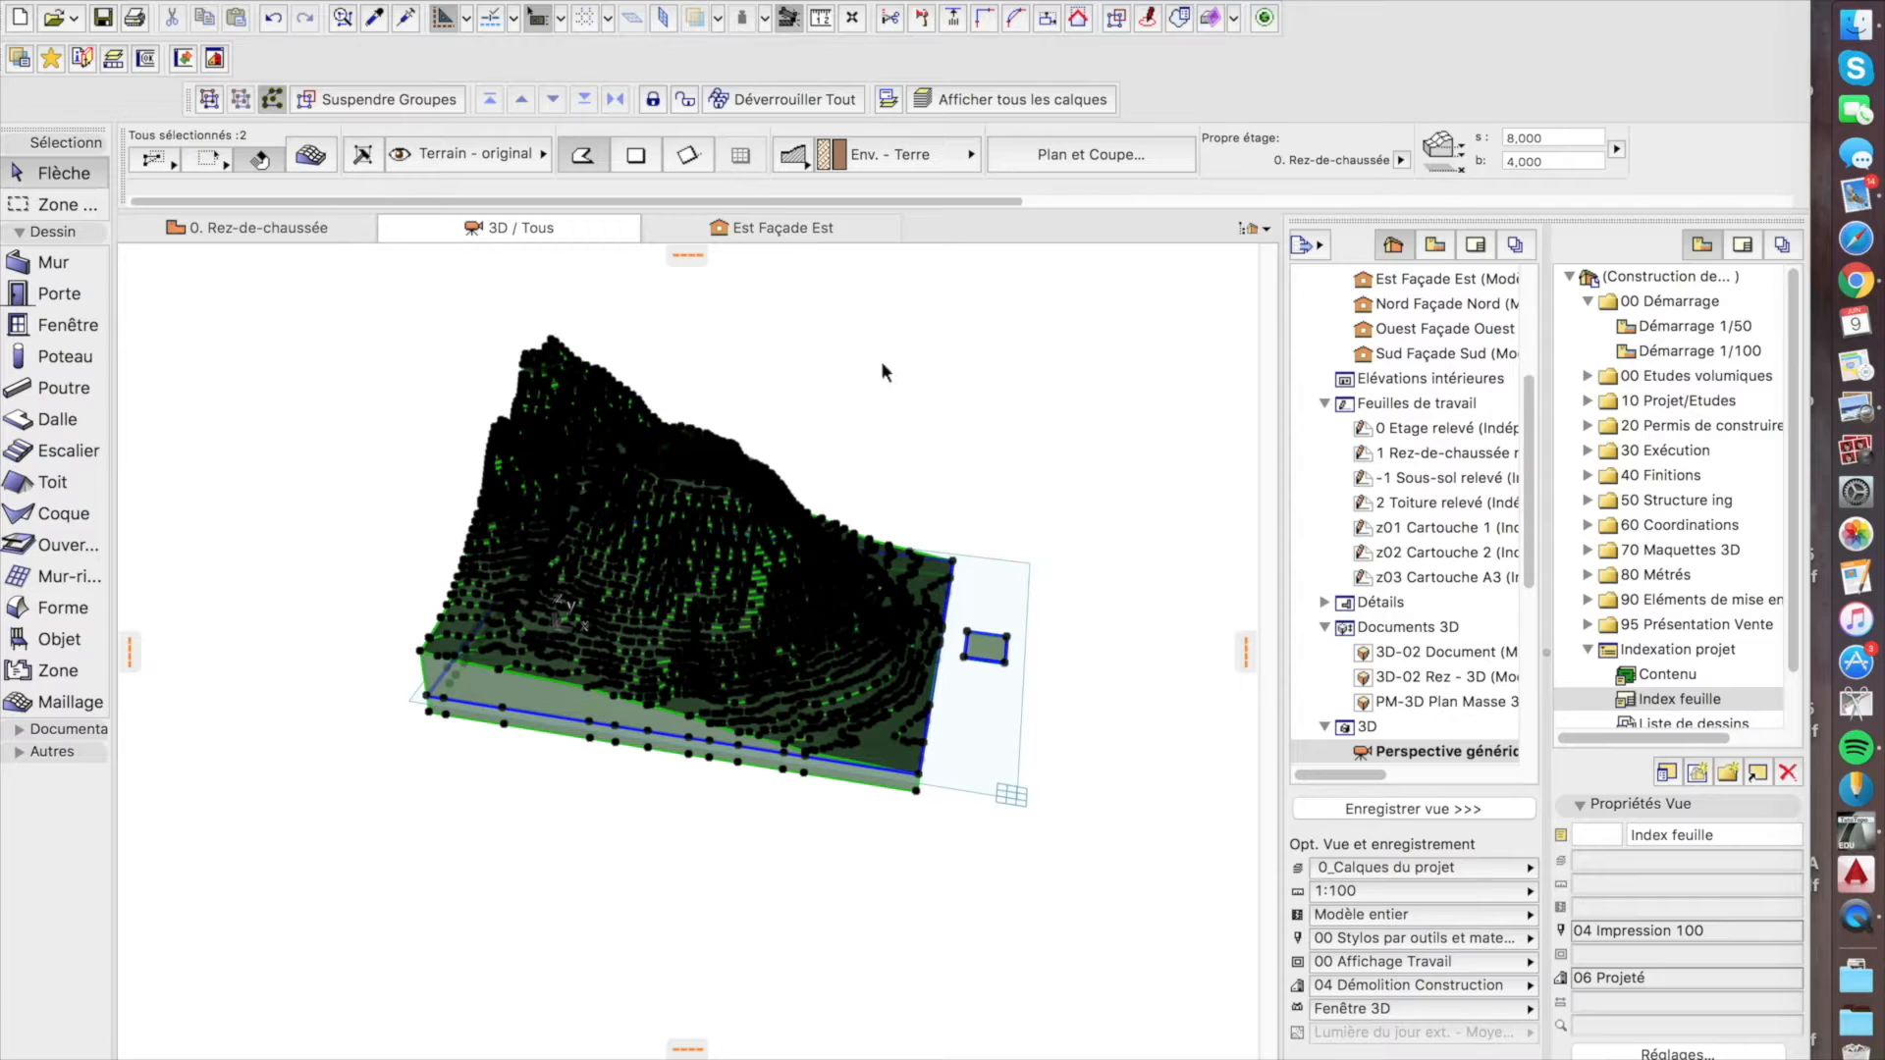
left_click(437, 1)
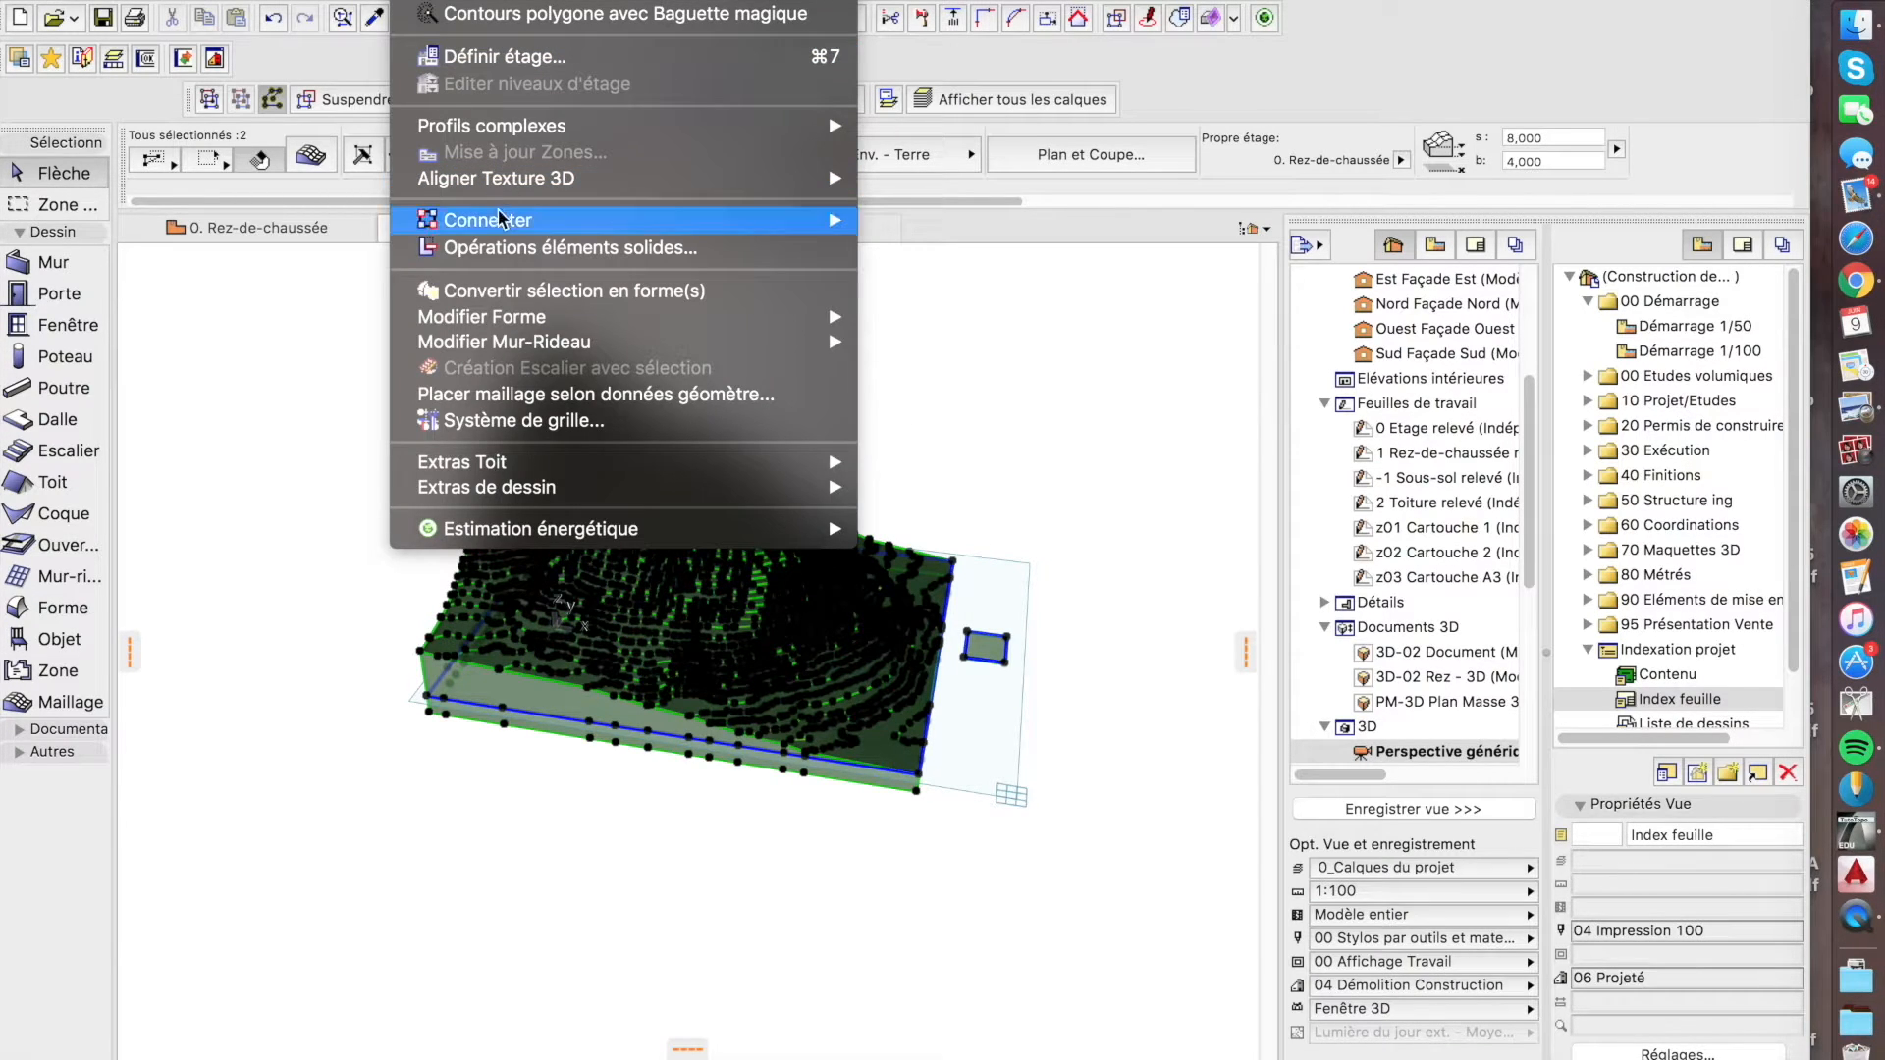
left_click(498, 247)
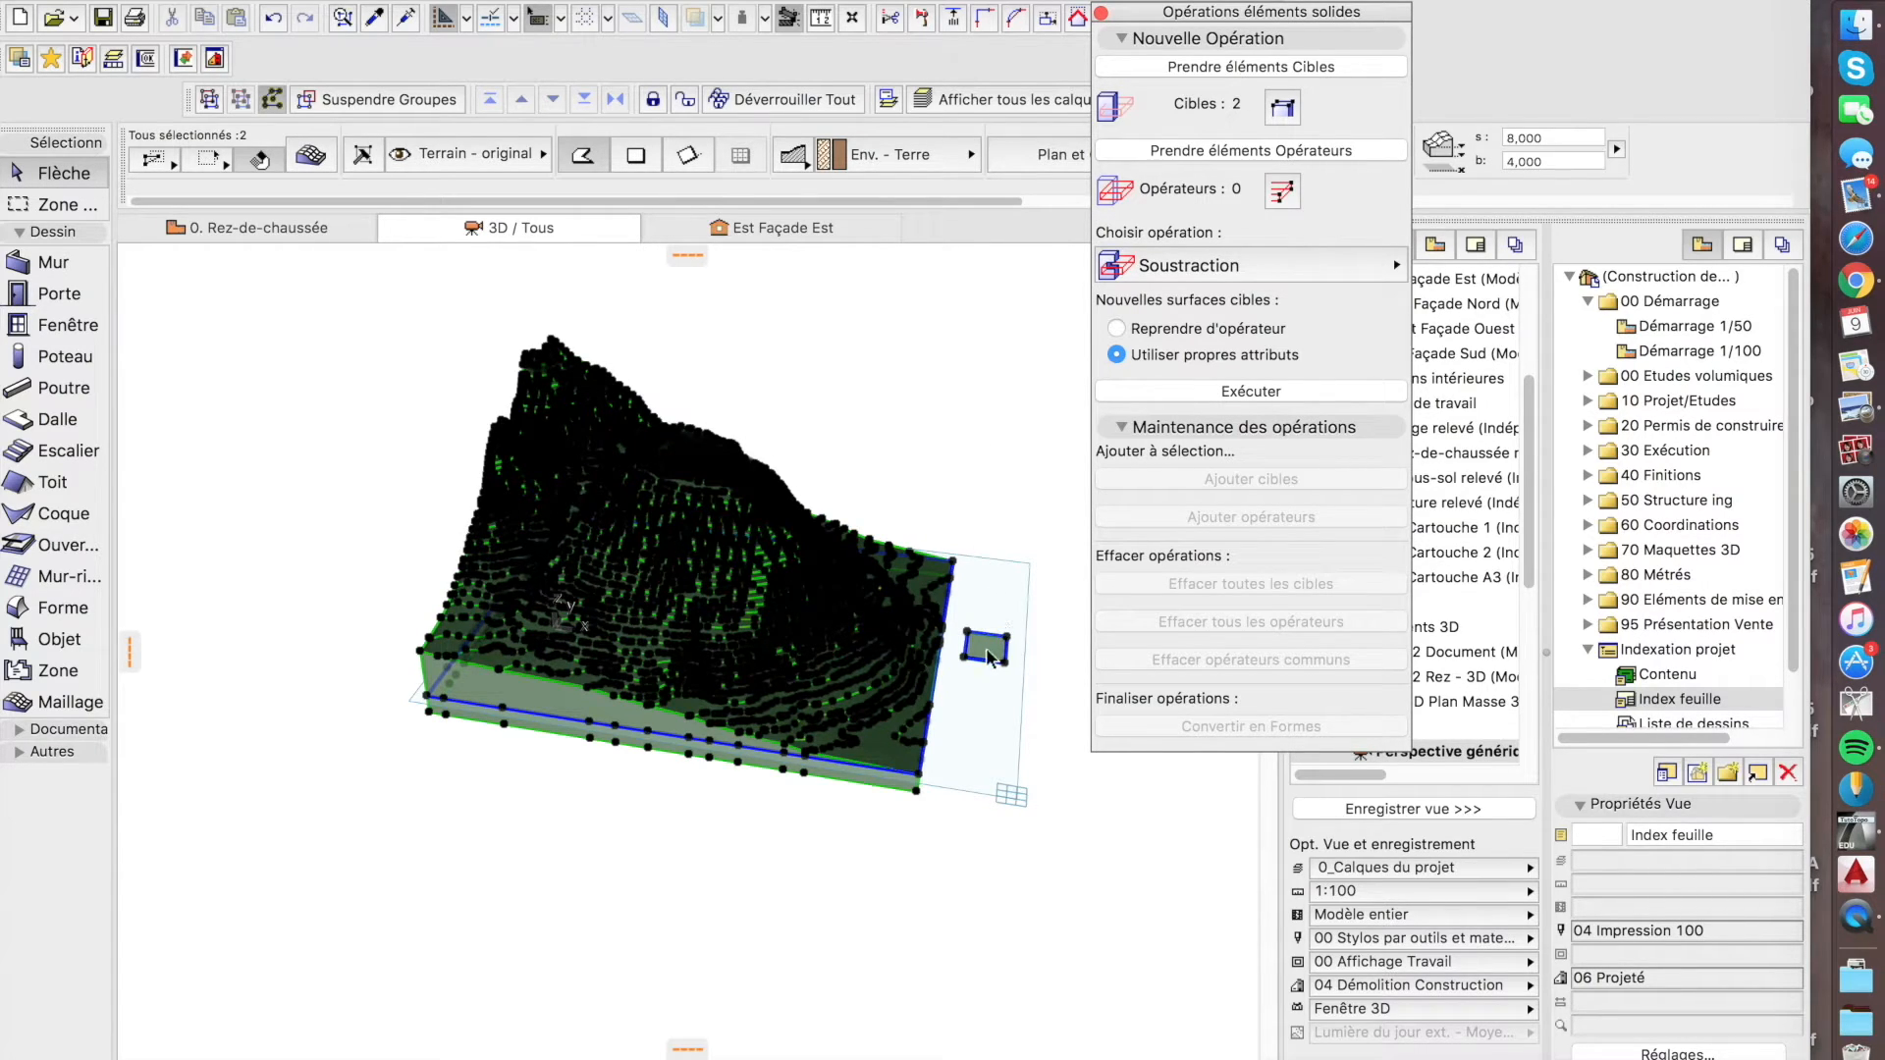
Take the slab alone as the operator and execute Soustraction avec extrusion vers le haut on the targets.
left_click(960, 864)
left_click(973, 644)
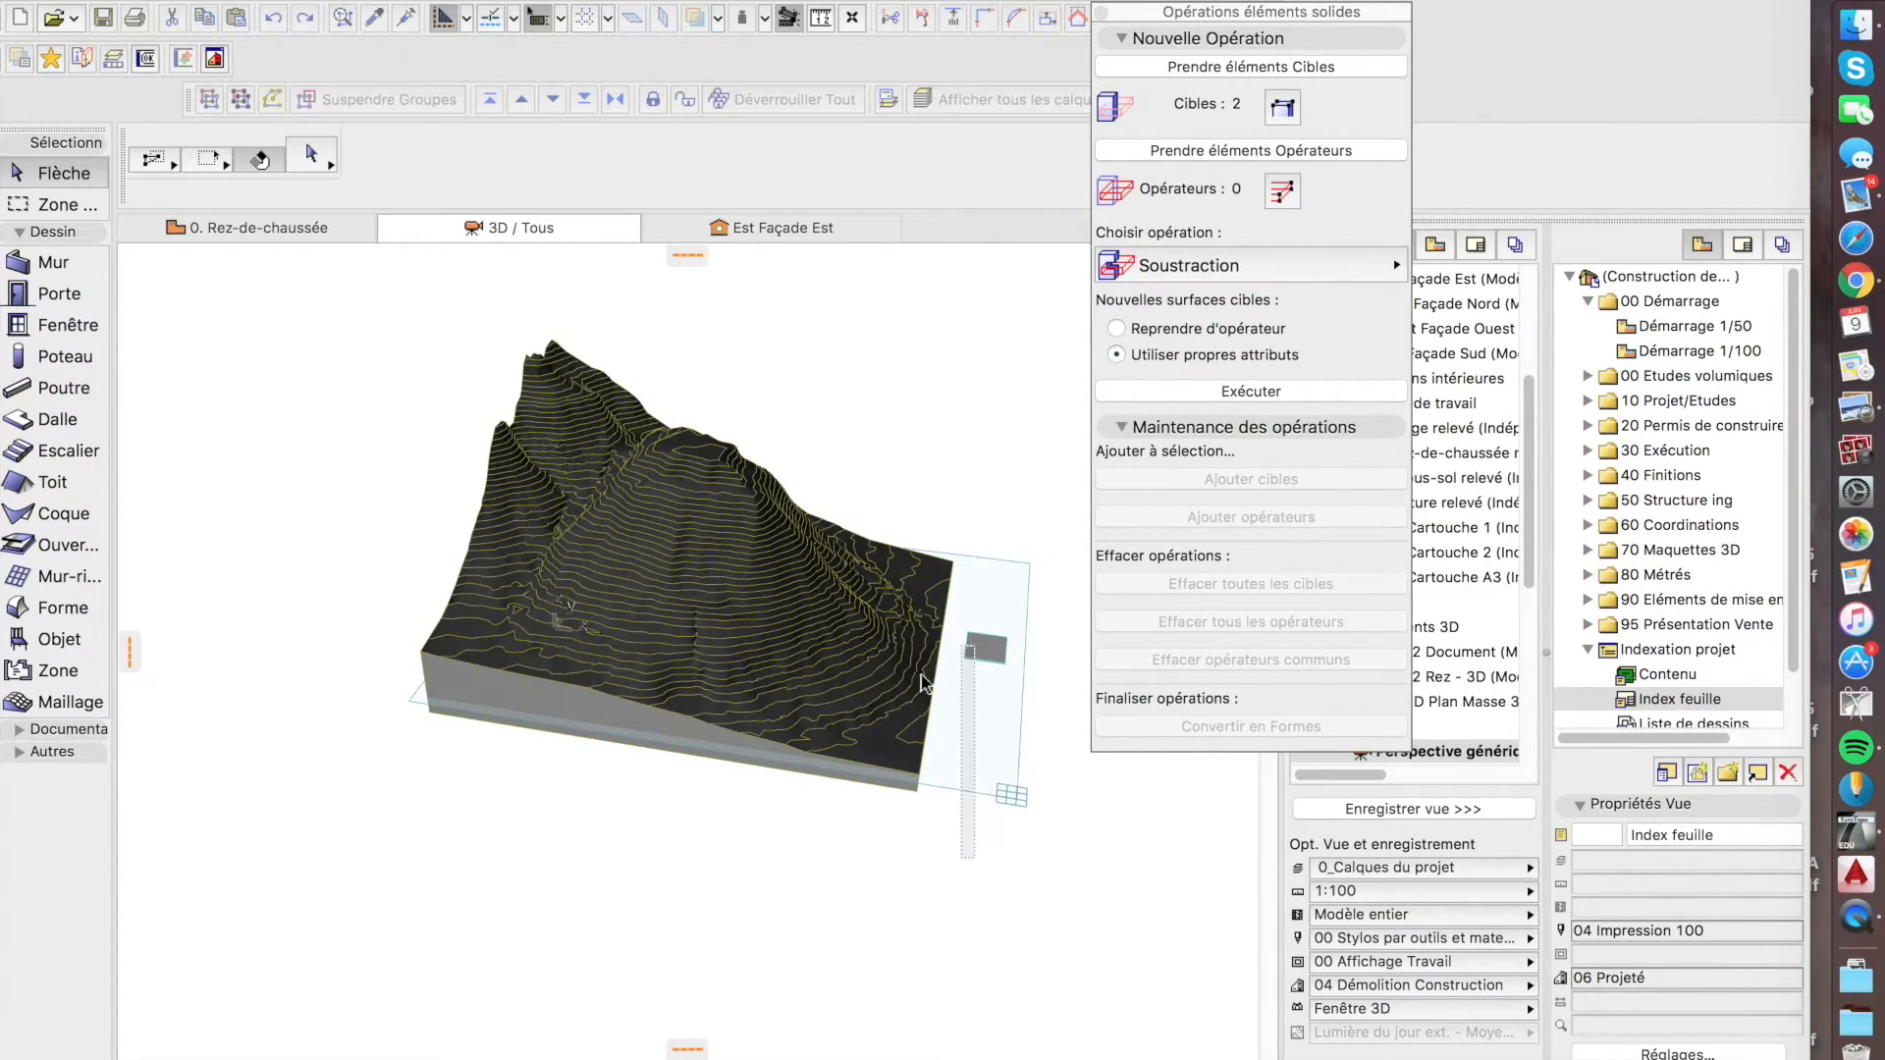
left_click(1171, 149)
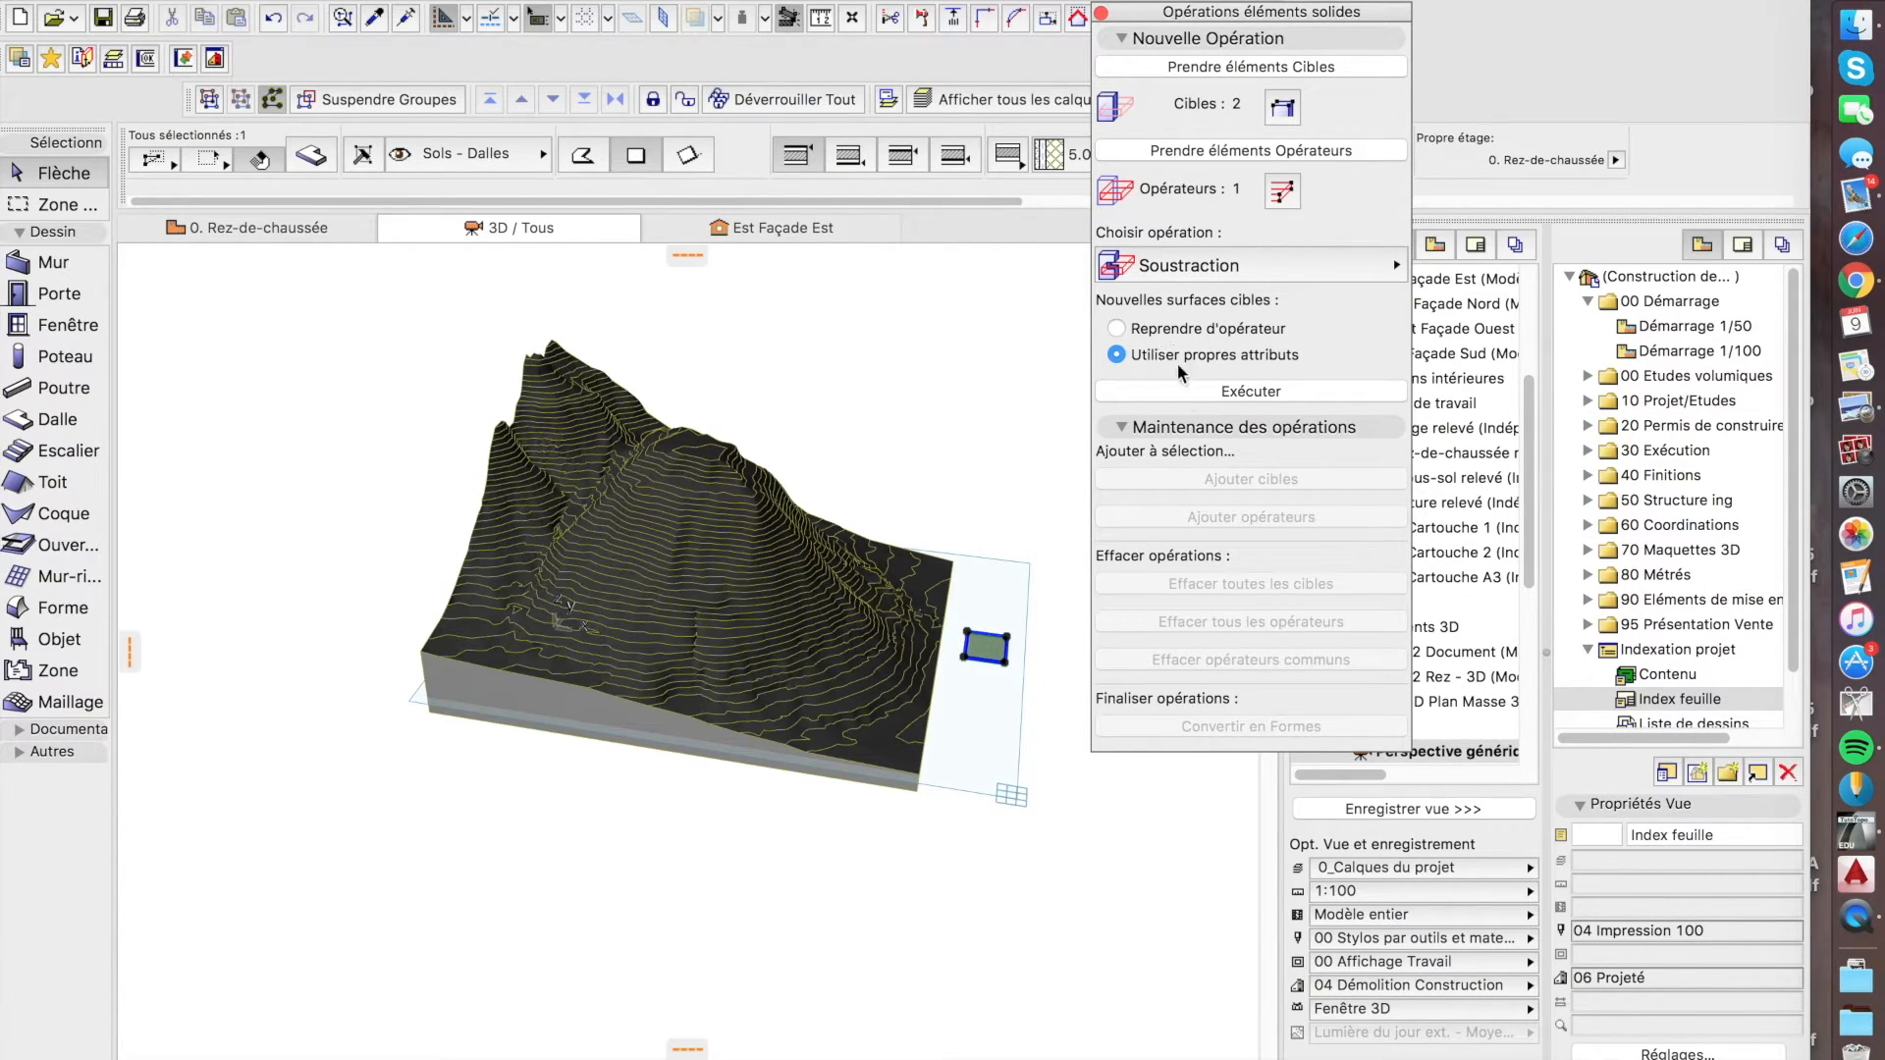
left_click(1164, 265)
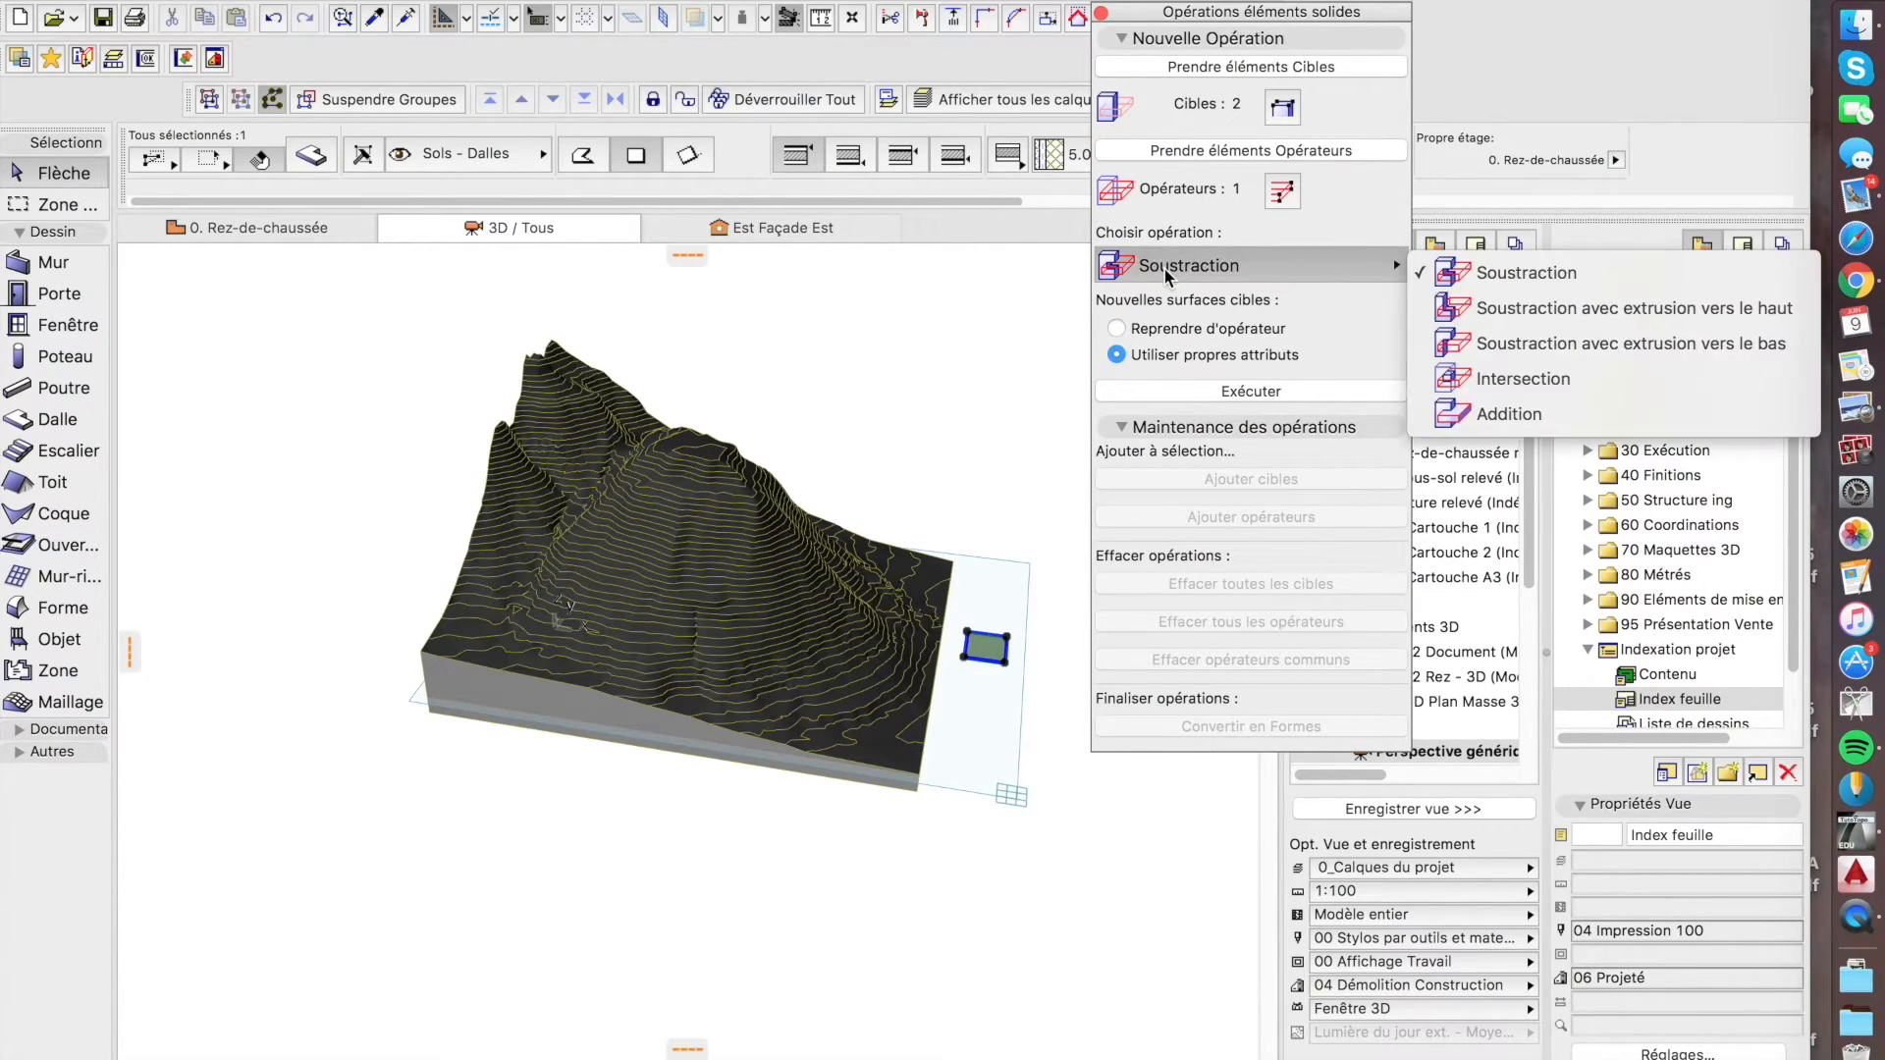
left_click(1513, 311)
left_click(1297, 392)
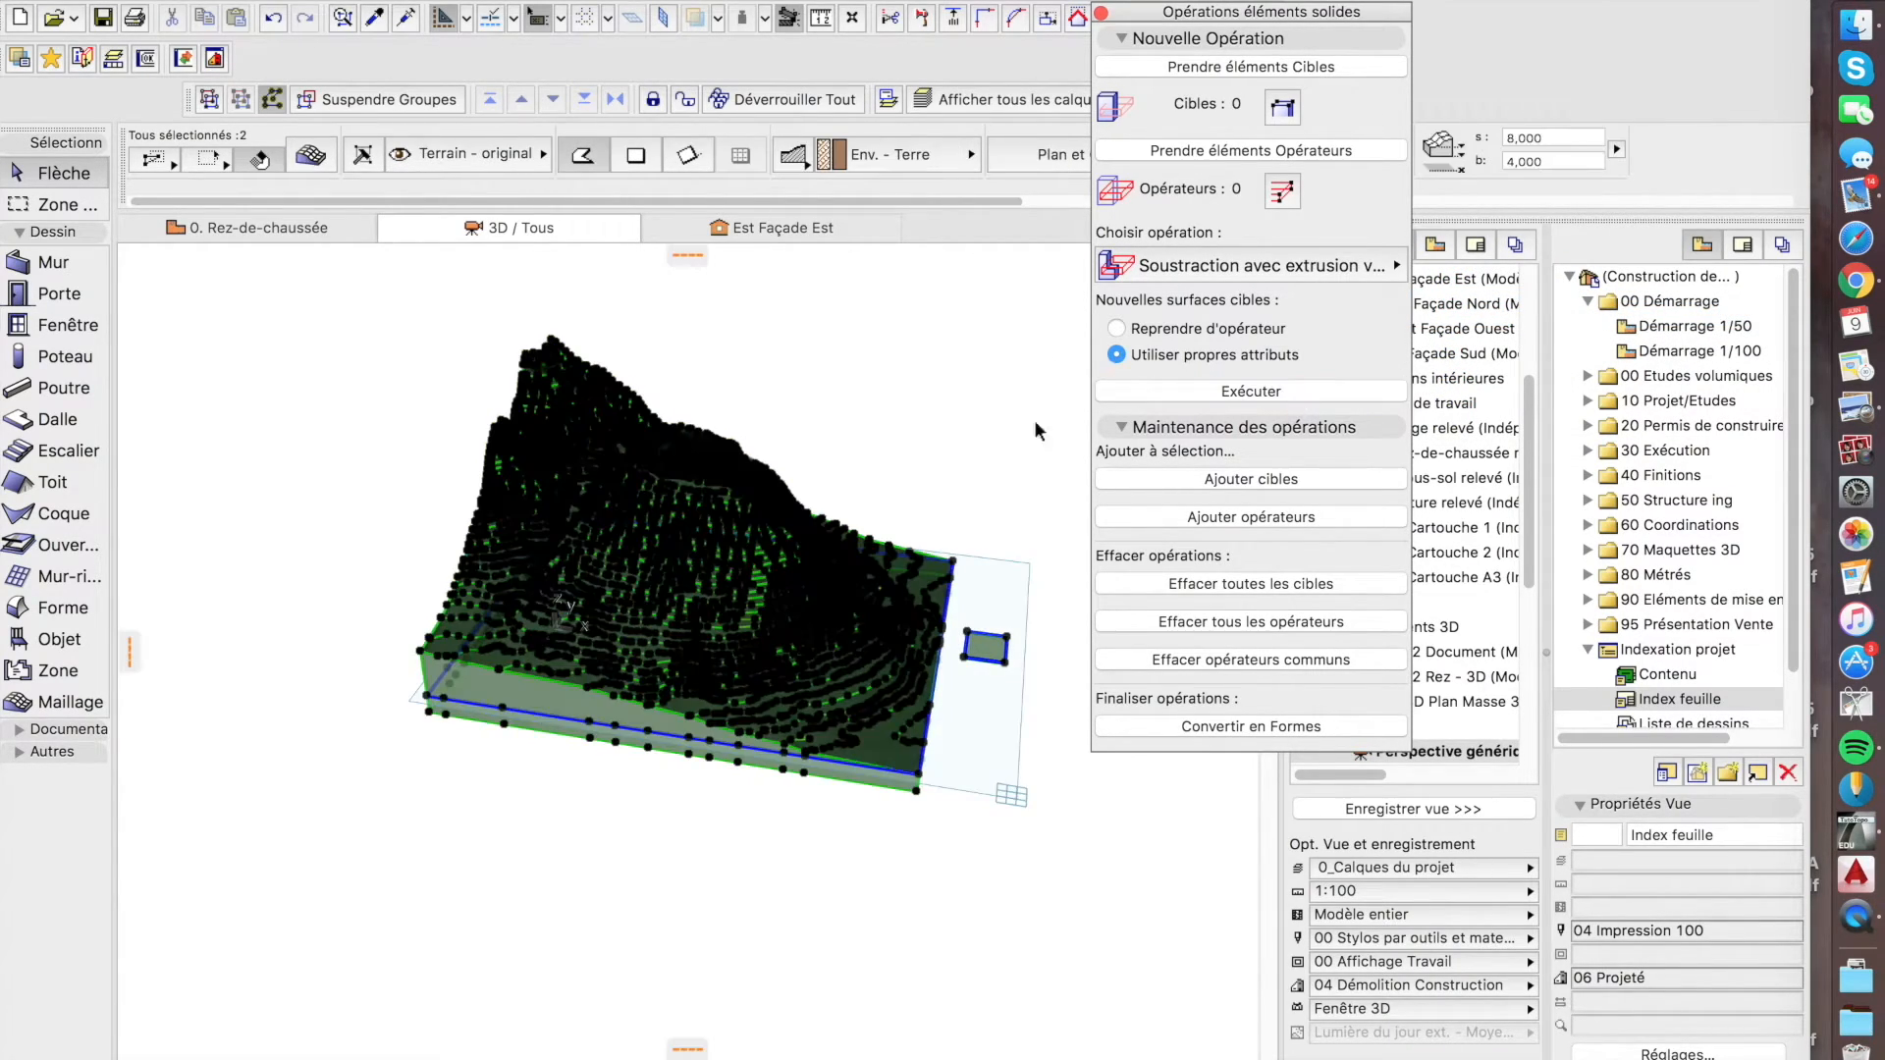
Raise the slab vertically from ground level to about the height of the mountain's summit.
left_click(978, 962)
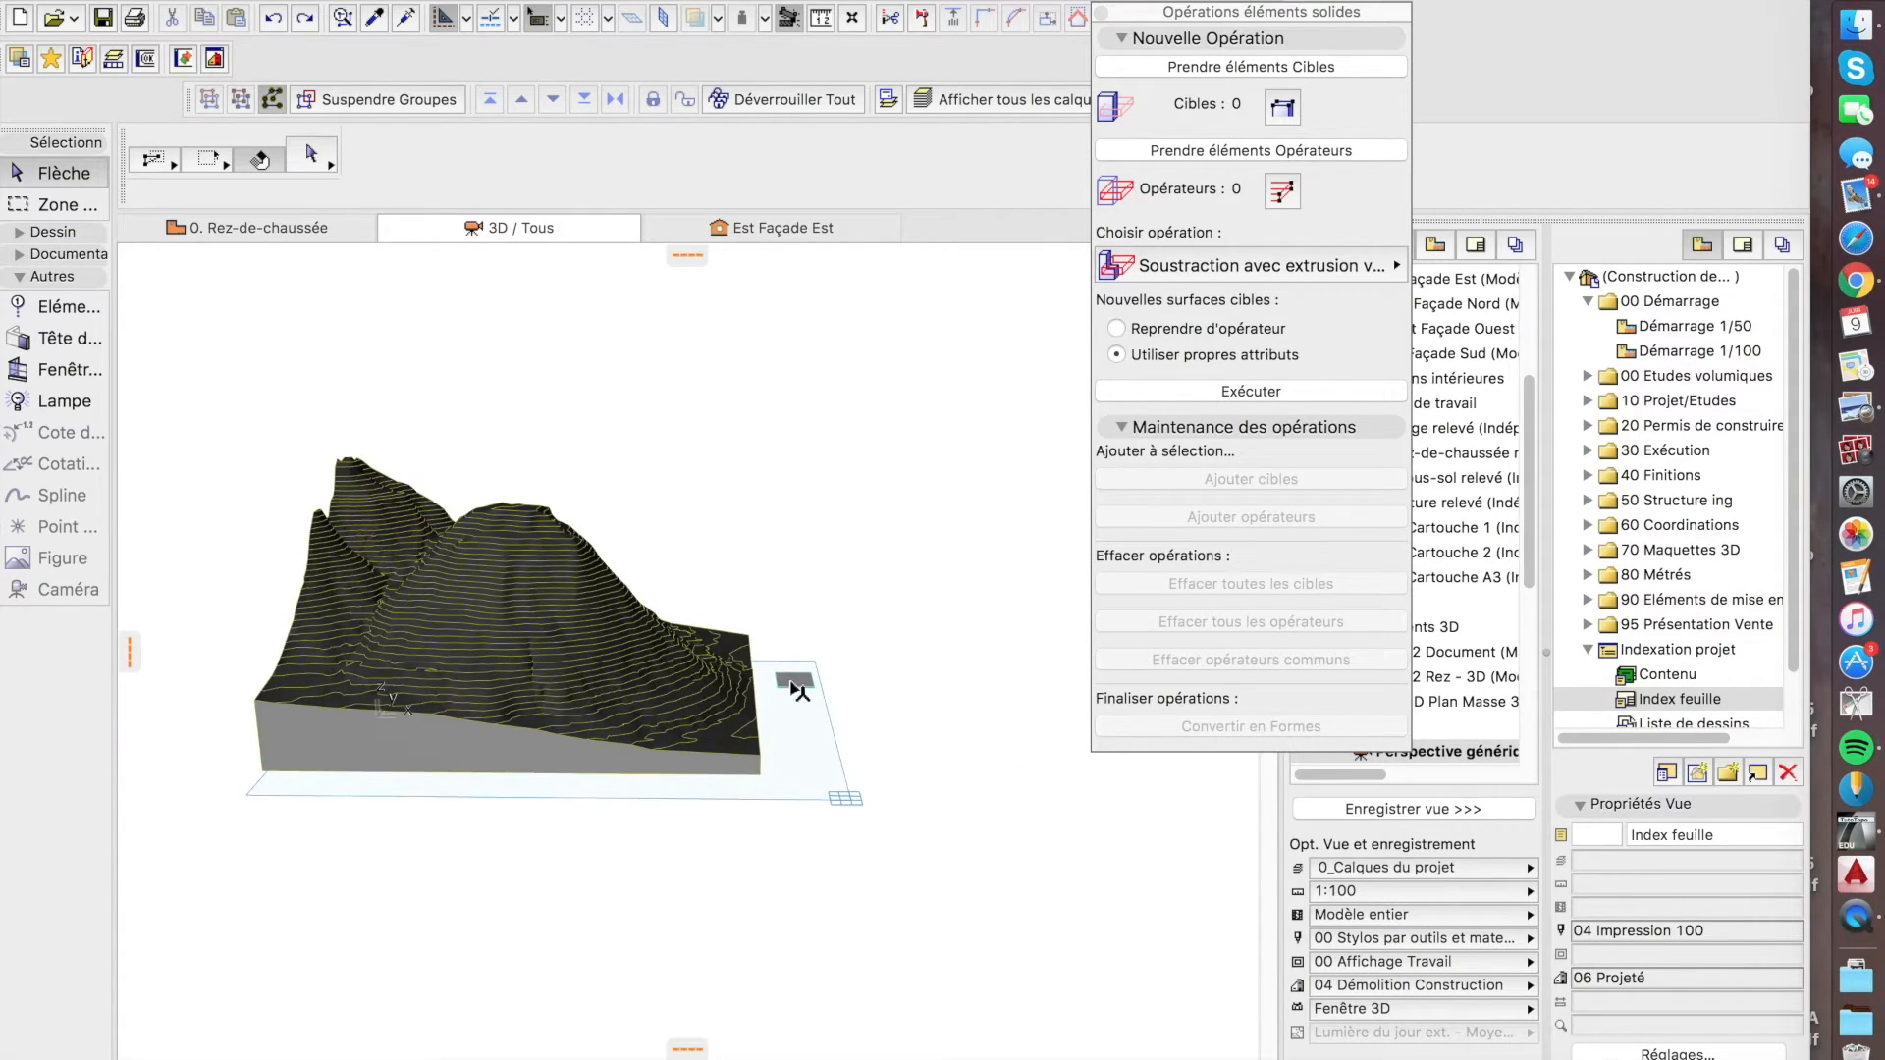
left_click(795, 684)
left_click(793, 683)
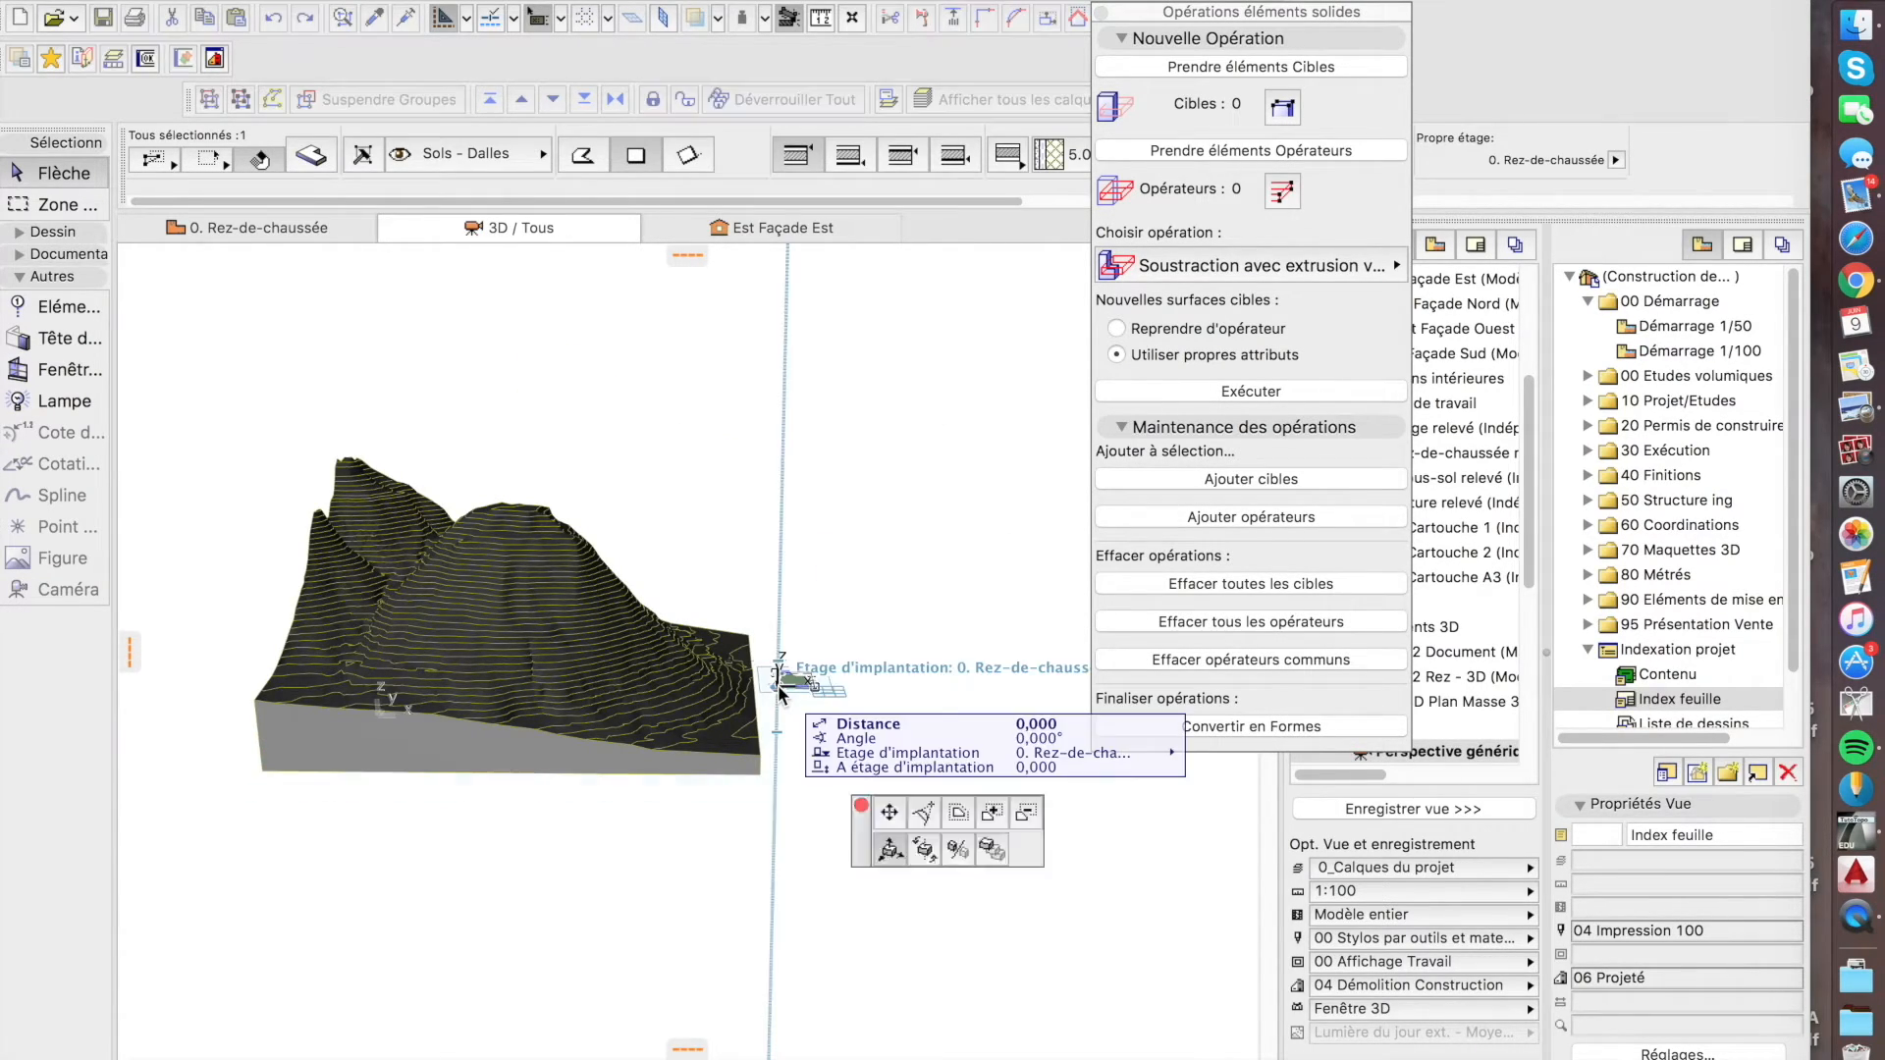
left_click(783, 502)
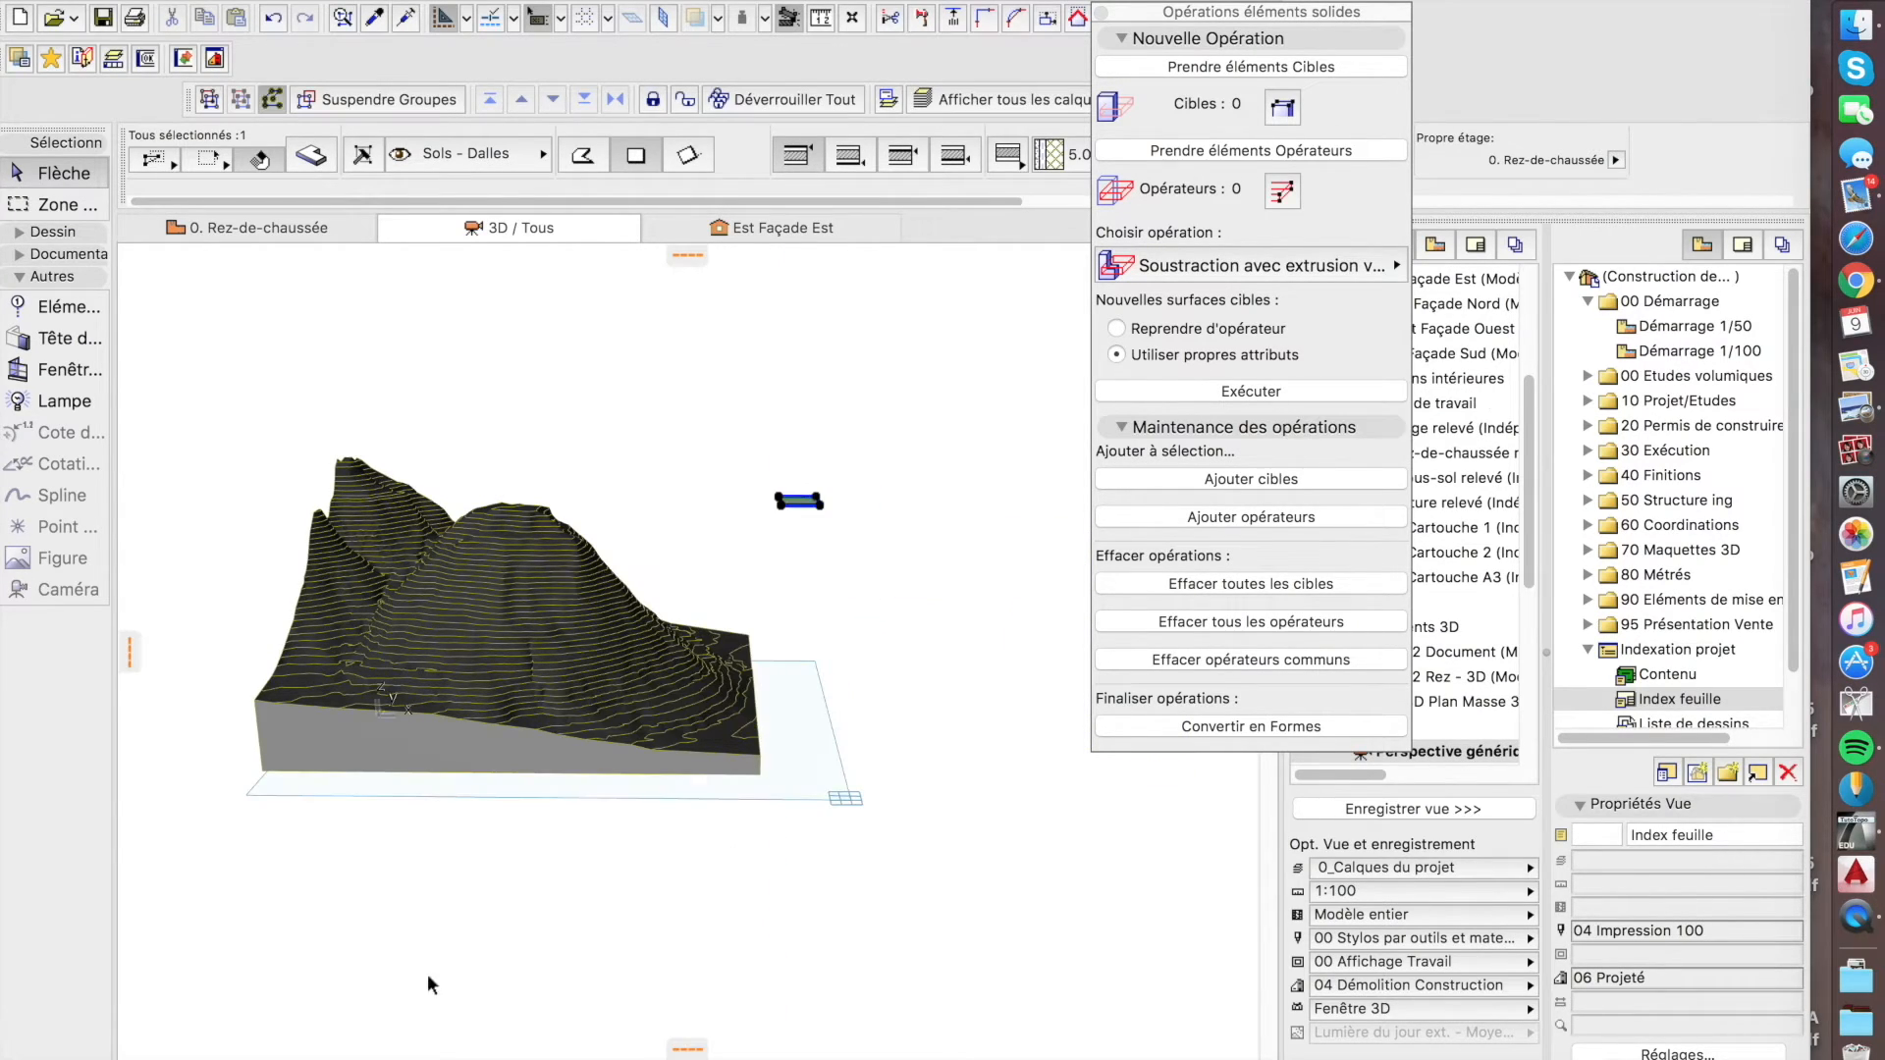
From above, move the raised slab horizontally onto the central summit, and orbit to inspect the cut terrain.
mouse_move(514, 554)
left_mouse_down()
mouse_move(526, 736)
mouse_move(409, 989)
left_mouse_up()
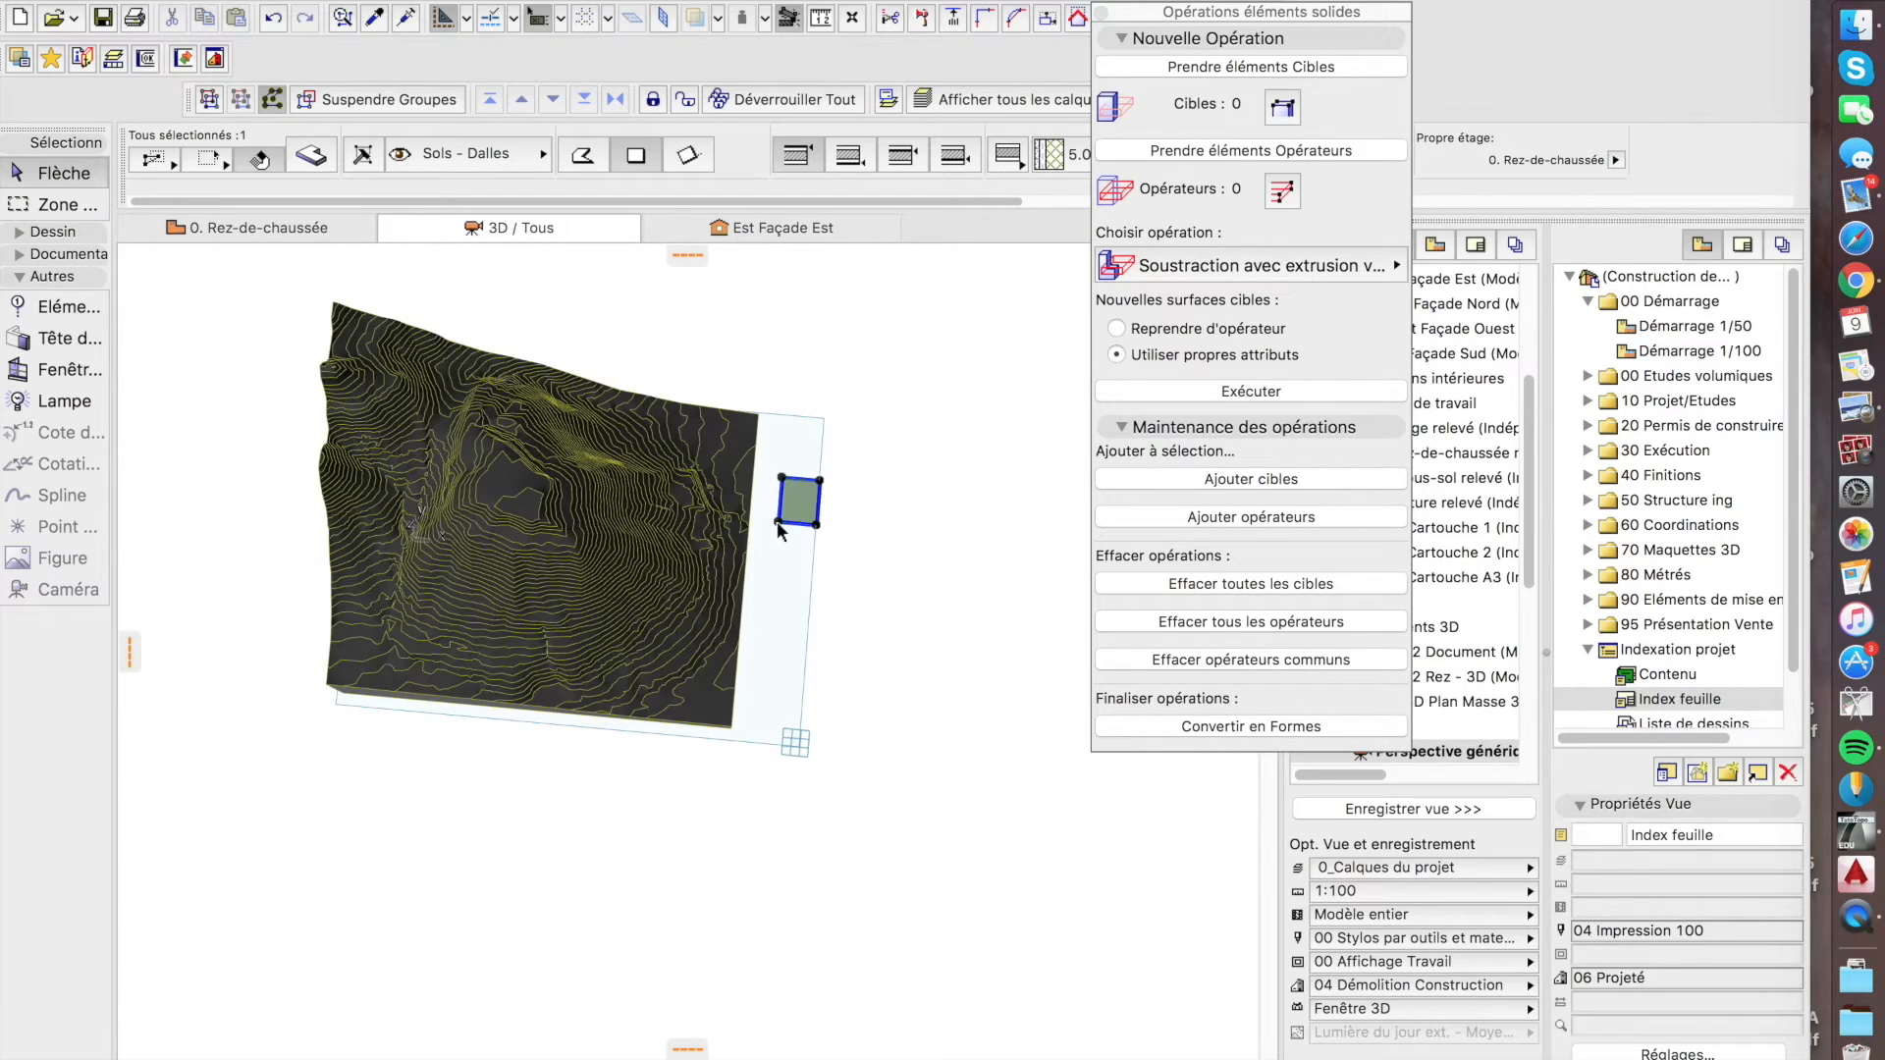
left_click(776, 523)
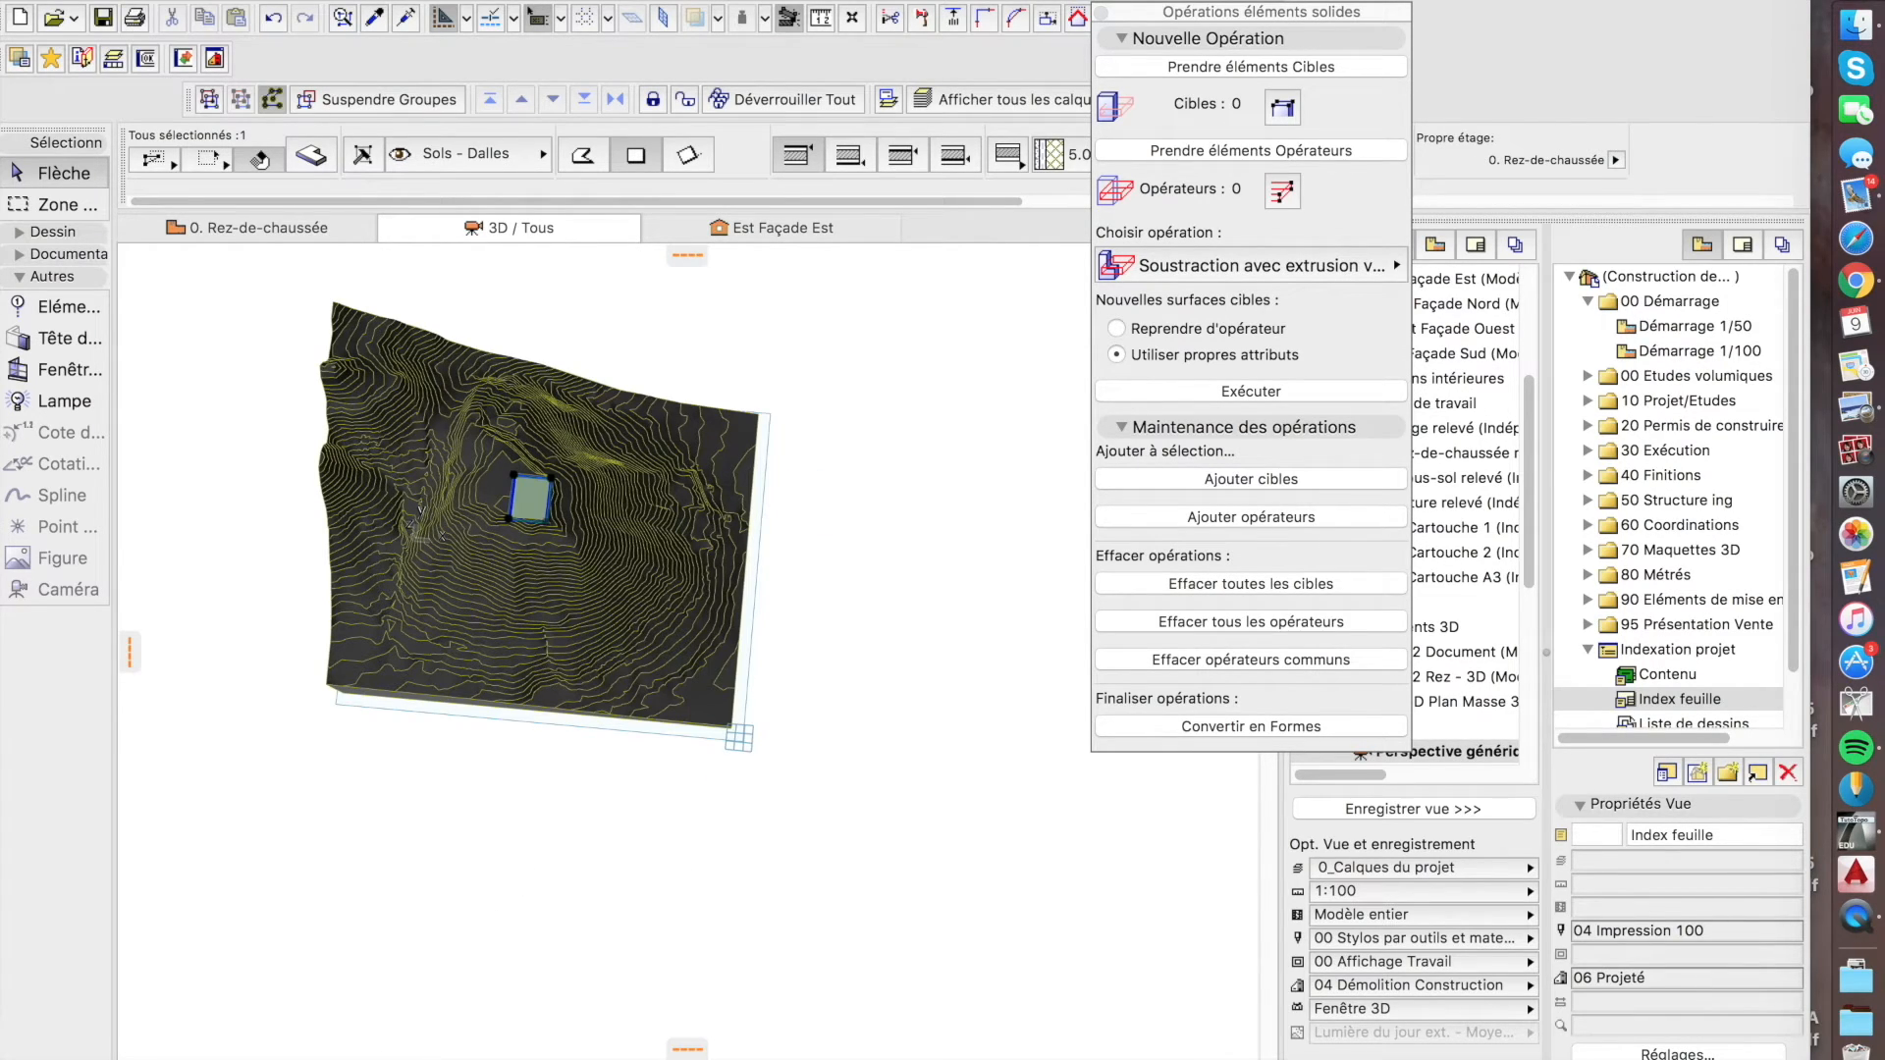
mouse_move(403, 1031)
left_mouse_down()
mouse_move(475, 900)
mouse_move(492, 783)
mouse_move(366, 703)
mouse_move(154, 654)
mouse_move(147, 976)
left_mouse_up()
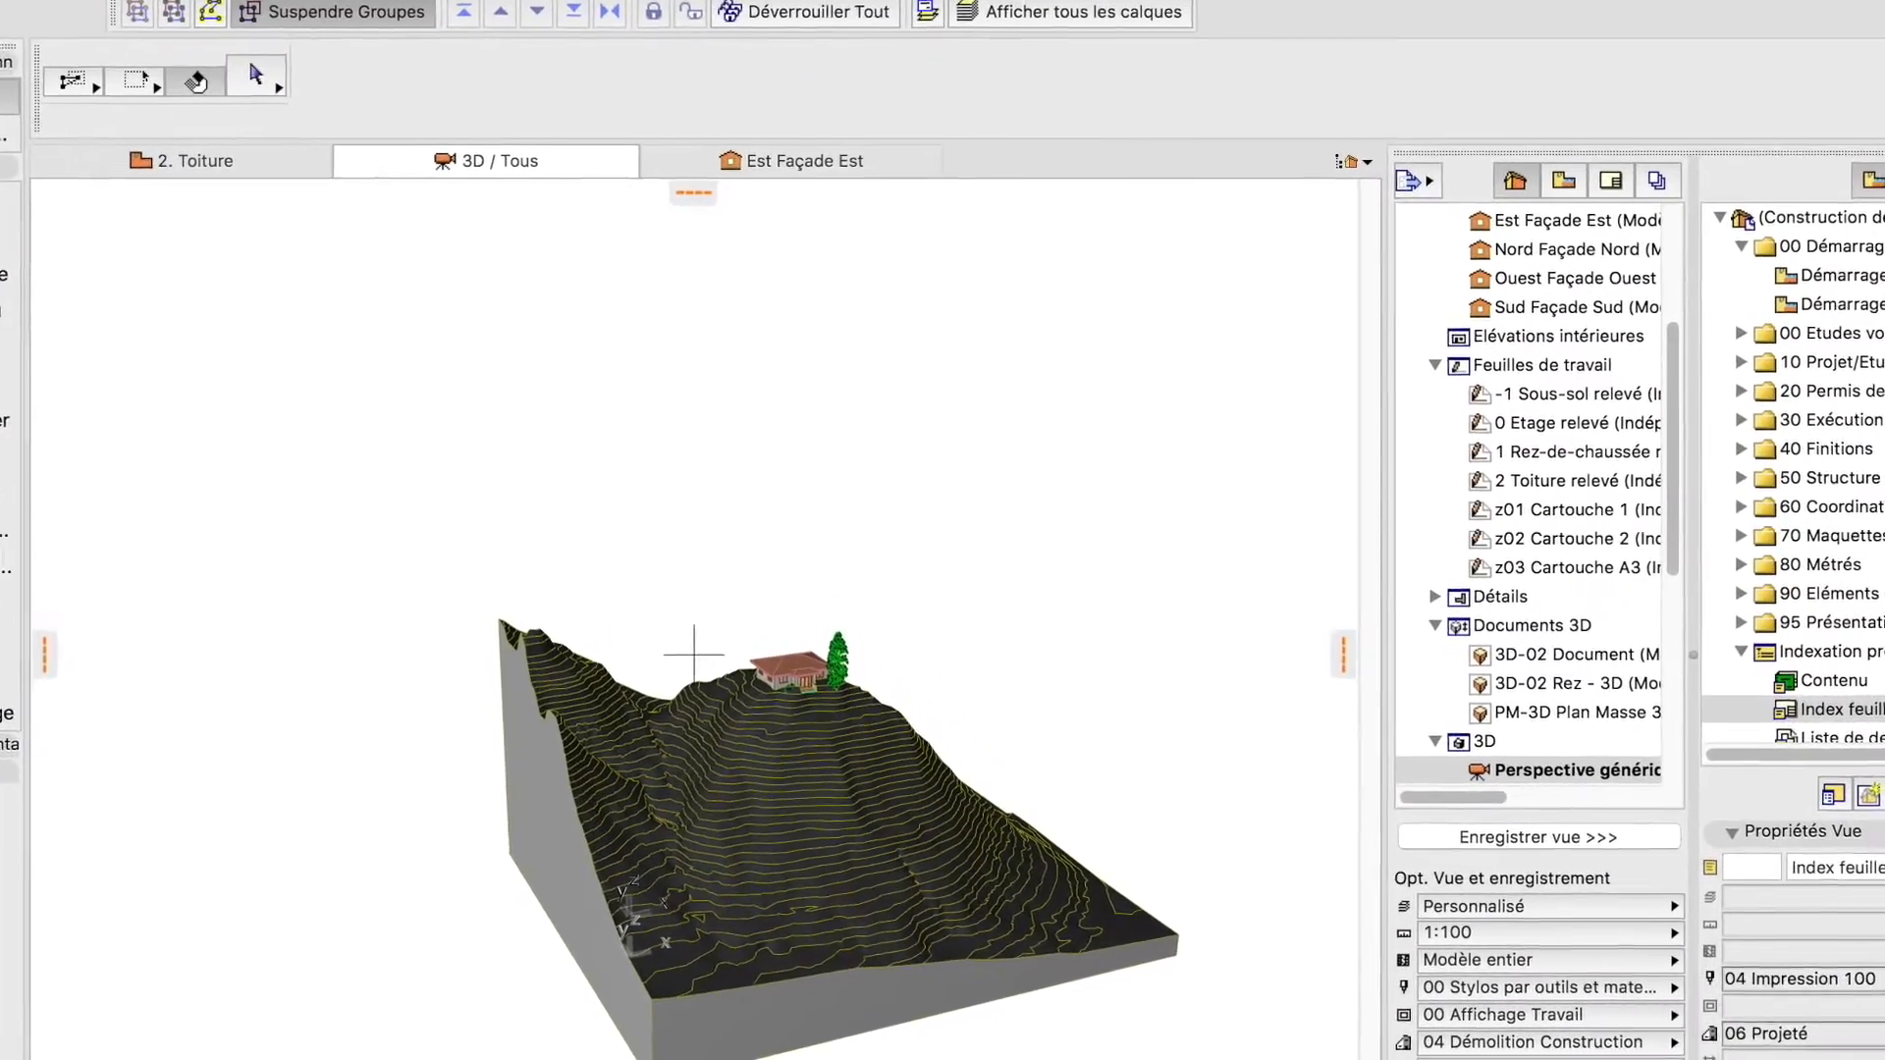